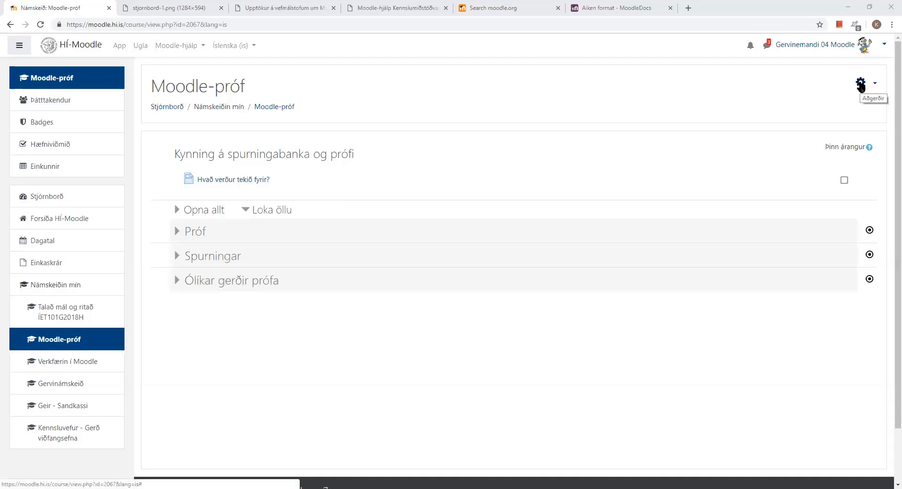
Open the category management page (Flokkar) of the Moodle-próf course's question bank.
left_click(862, 84)
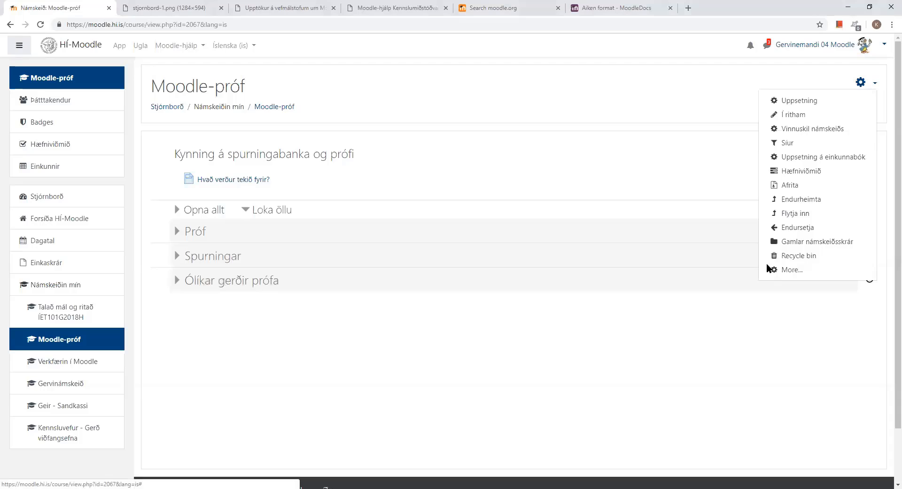
left_click(789, 272)
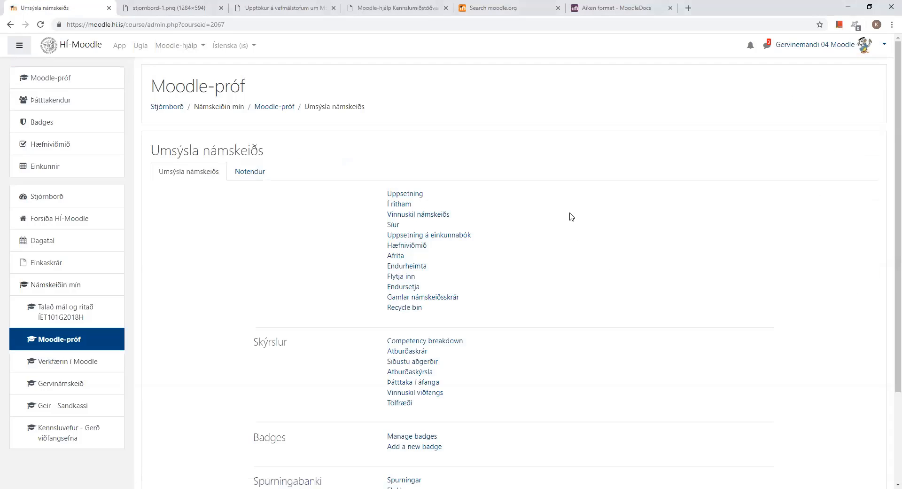
scroll(571, 216, "down", 3)
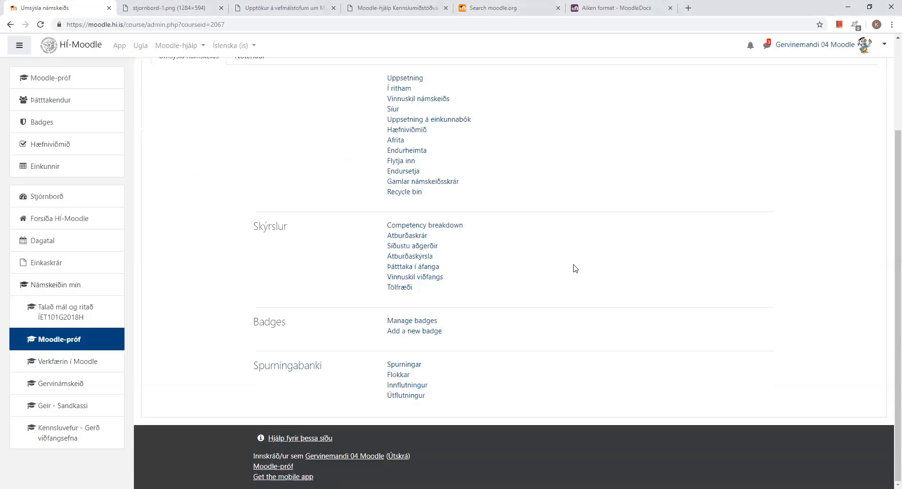
left_click(399, 375)
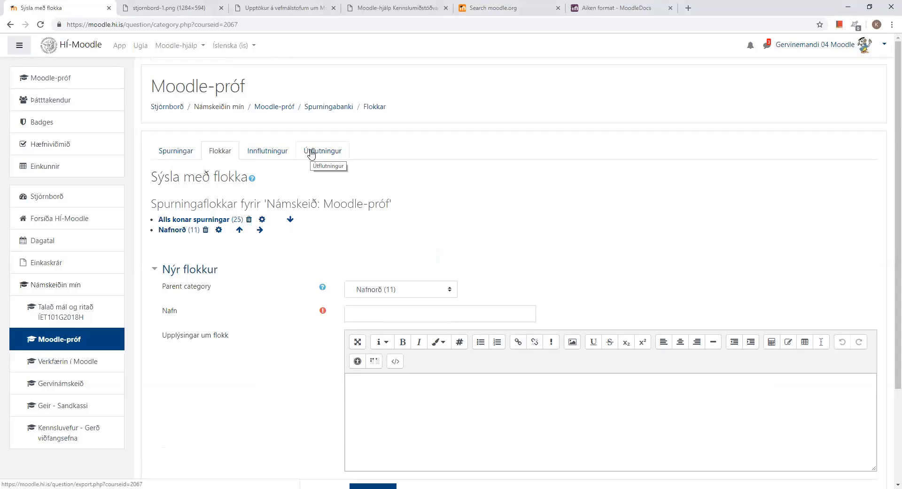
left_click(181, 154)
left_click(220, 155)
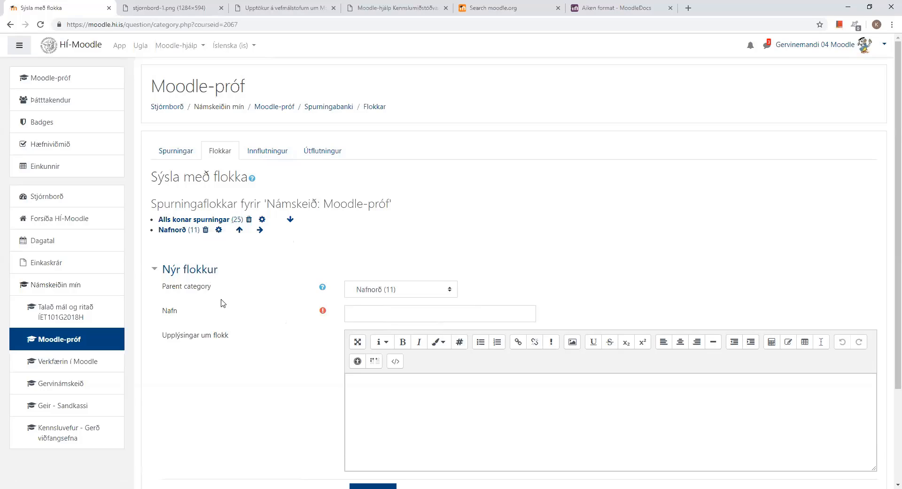
Create a question category named Höfuðborgir with Top for Moodle-próf as its parent category.
left_click(446, 291)
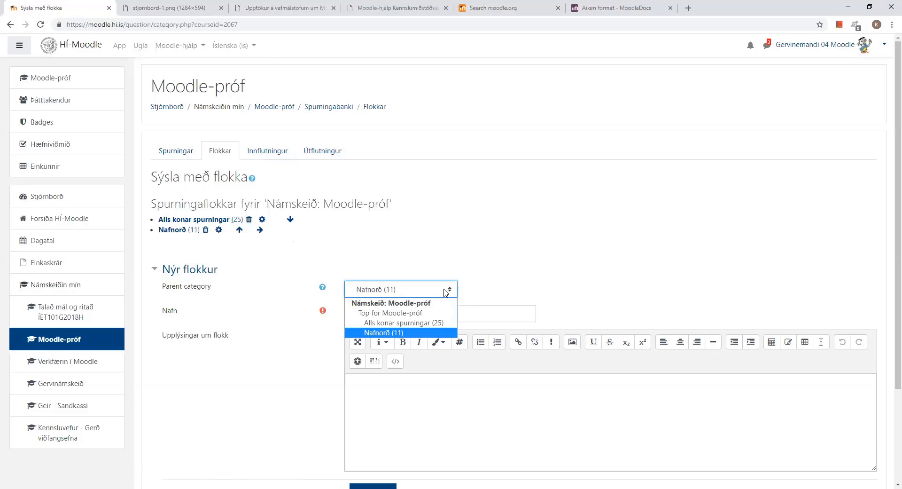
left_click(411, 313)
left_click(373, 314)
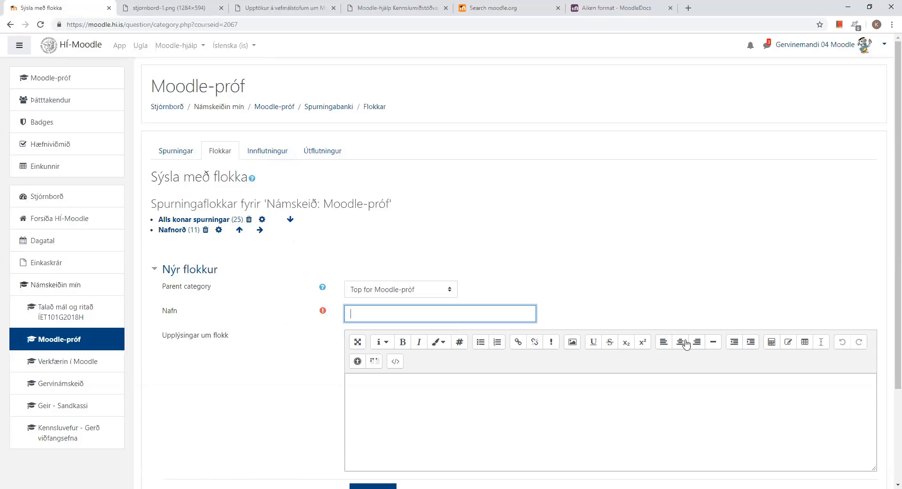
type("Höfuðborgir")
scroll(309, 405, "down", 3)
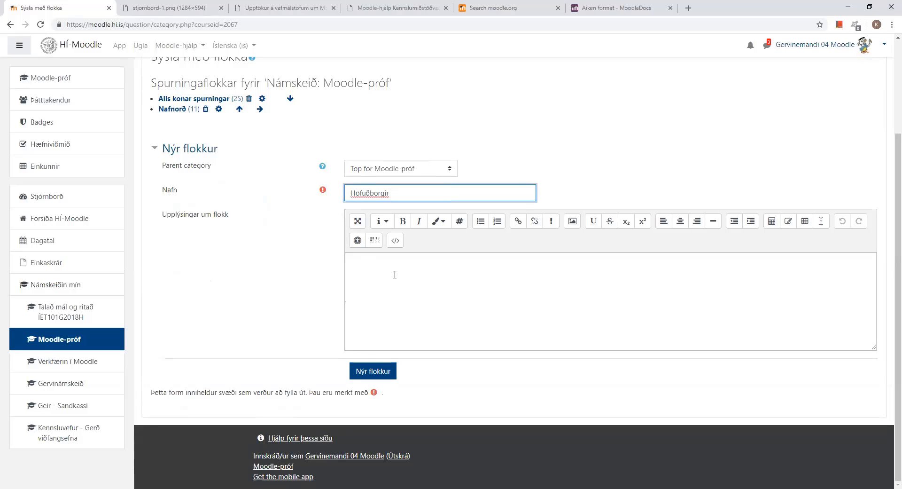
left_click(376, 371)
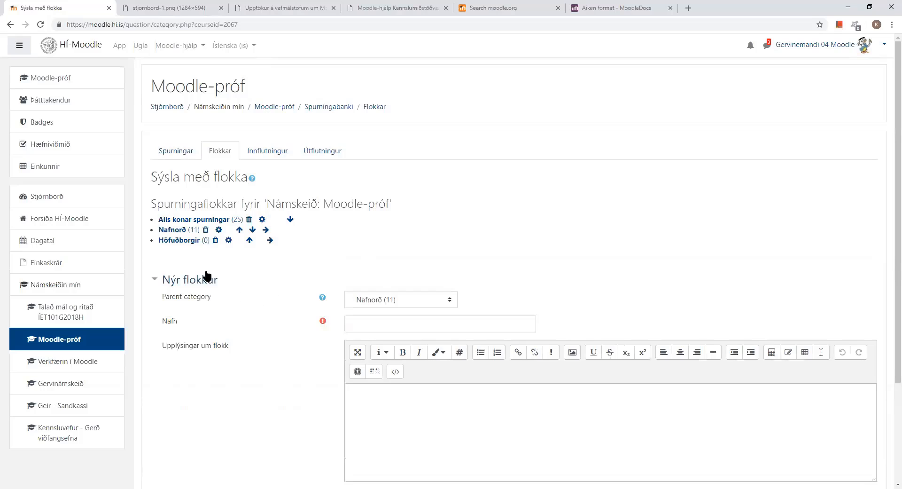
Look through the questions in the Alls konar spurningar category and return to the category list.
left_click(239, 222)
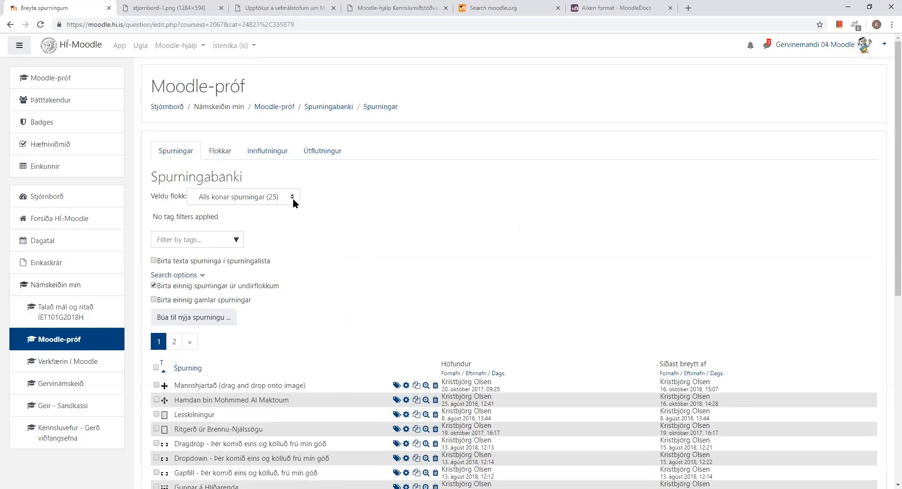
scroll(293, 198, "down", 1)
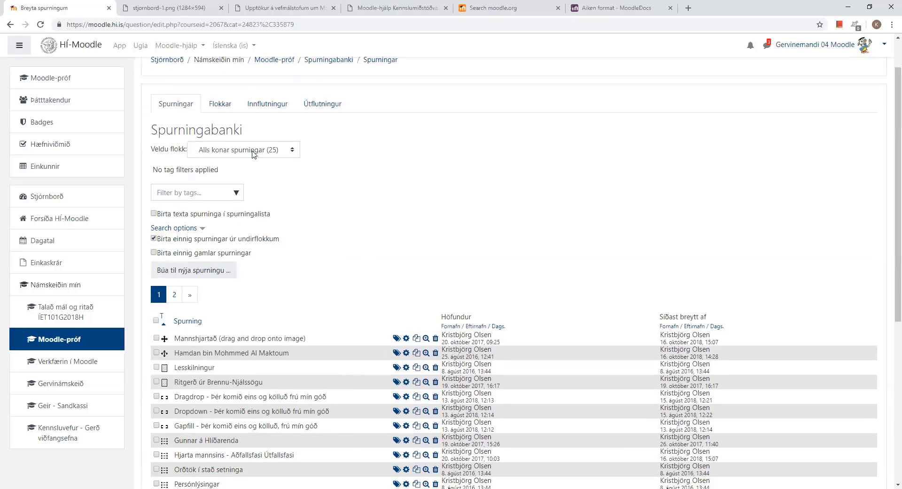
scroll(343, 242, "down", 4)
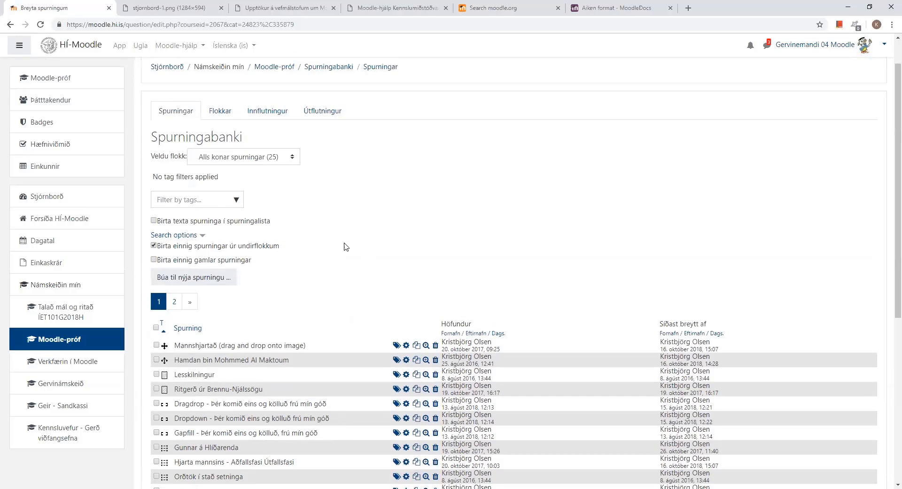
scroll(331, 309, "down", 2)
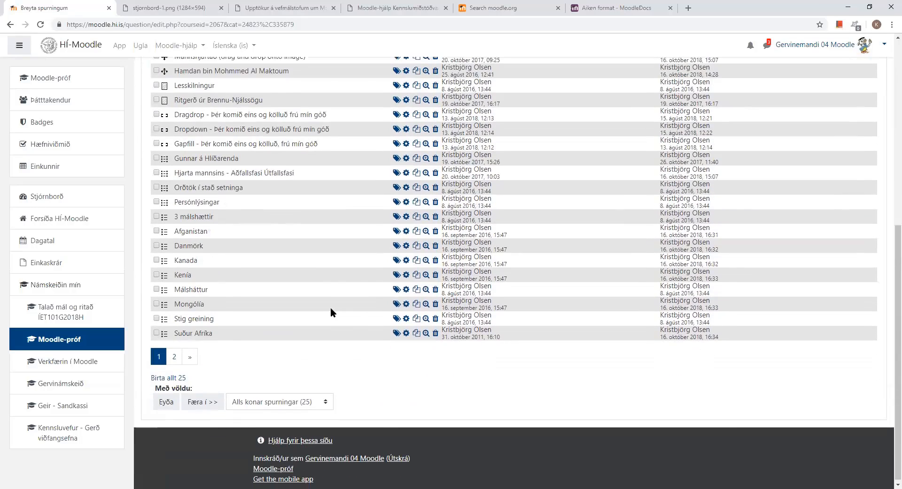
left_click(221, 101)
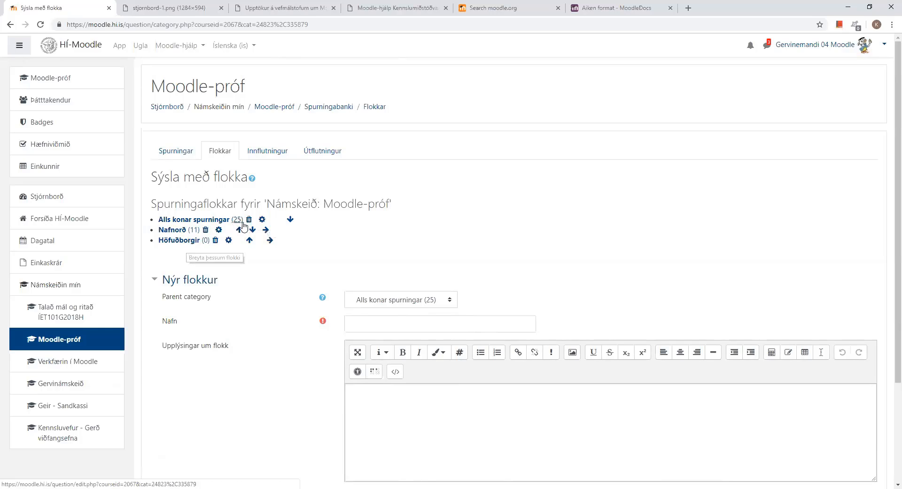
Open the Alls konar spurningar question list again and check which categories can be chosen there.
left_click(238, 231)
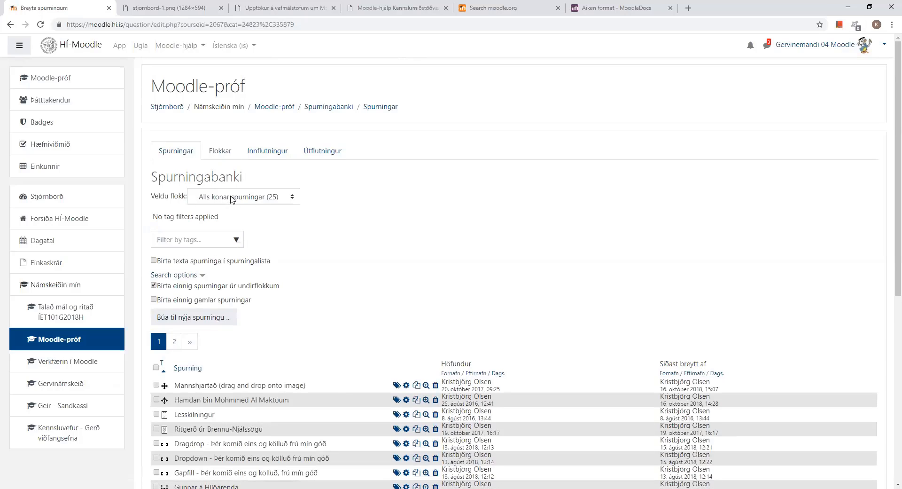
left_click(274, 198)
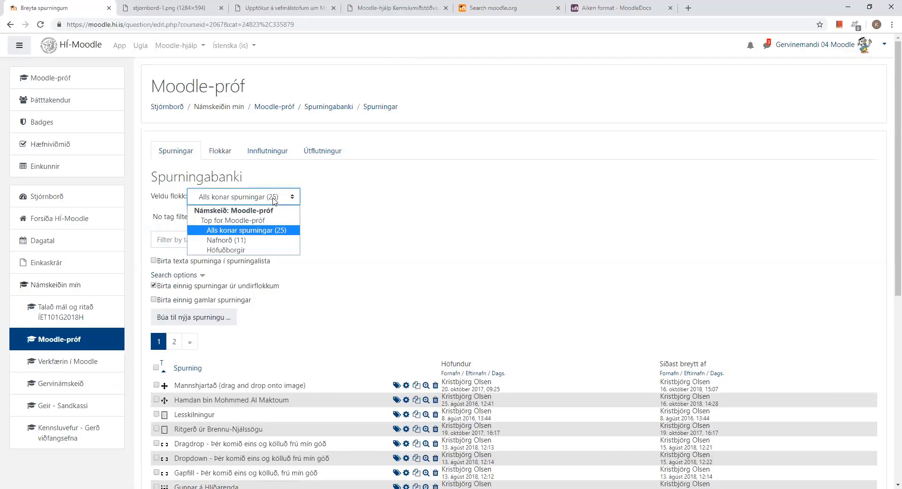
left_click(313, 198)
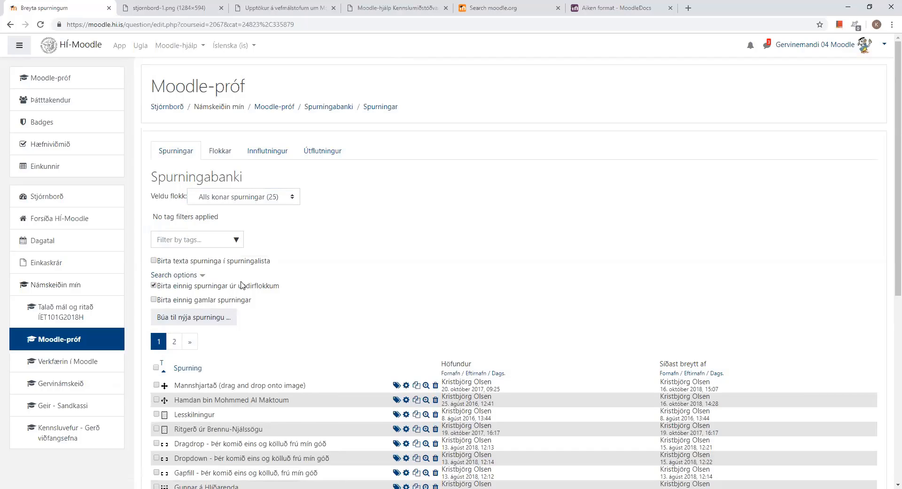
Move the questions 3 málshættir, Afganistan, Danmörk, Kanada, Kenía, Málsháttur, Mongólía and Suður Afríka to the Höfuðborgir category.
scroll(279, 288, "down", 2)
scroll(279, 290, "down", 1)
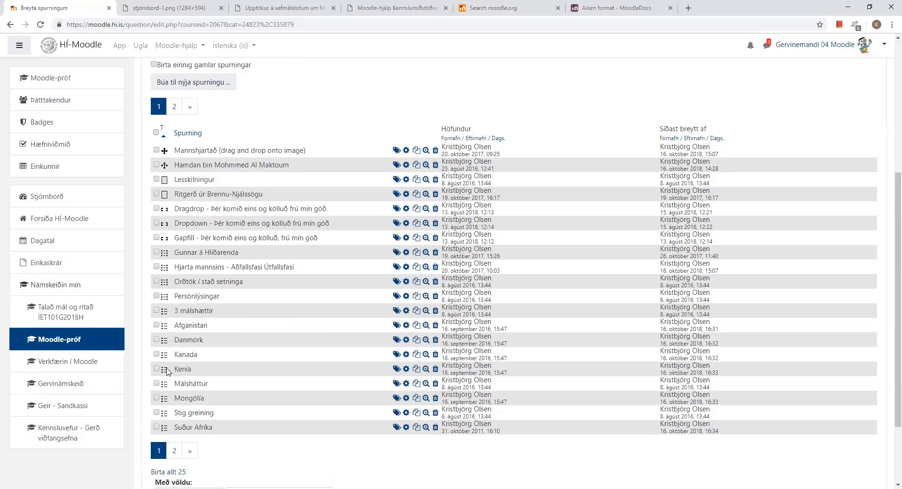
left_click(156, 310)
left_click(156, 325)
left_click(157, 339)
left_click(156, 354)
left_click(156, 368)
left_click(156, 383)
left_click(156, 398)
left_click(156, 427)
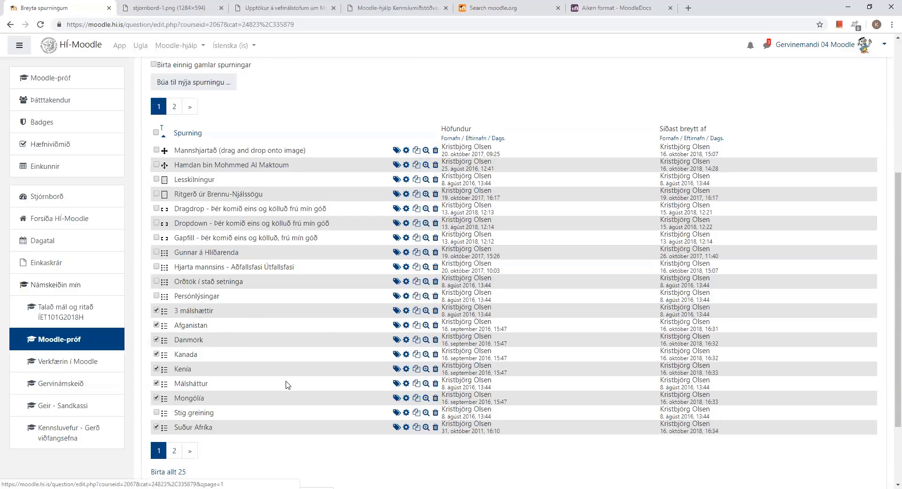
scroll(288, 385, "down", 3)
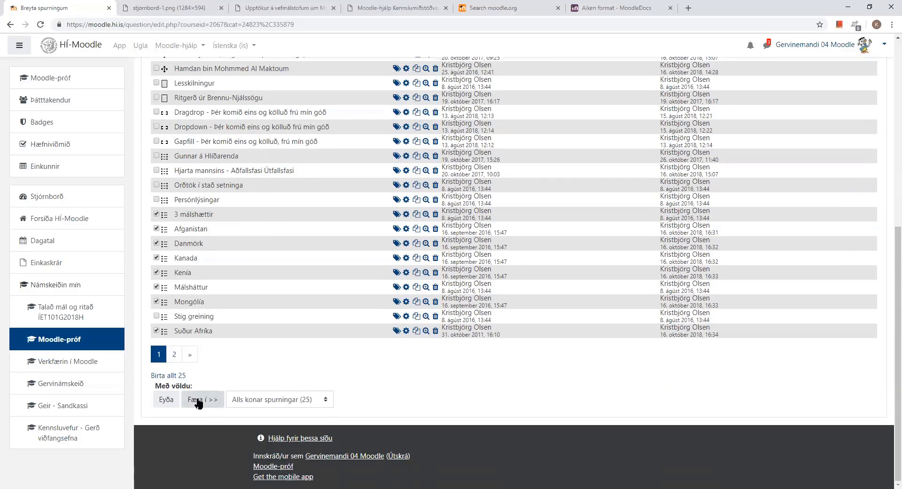
left_click(292, 400)
left_click(251, 441)
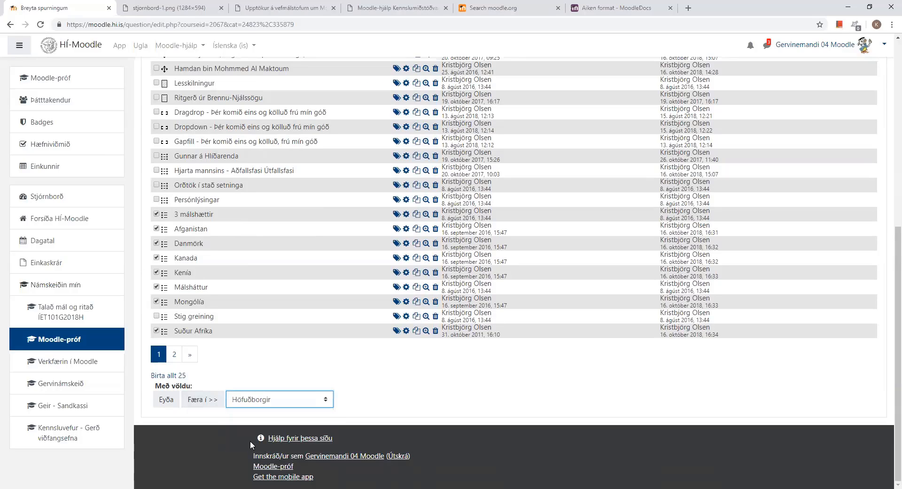
left_click(200, 400)
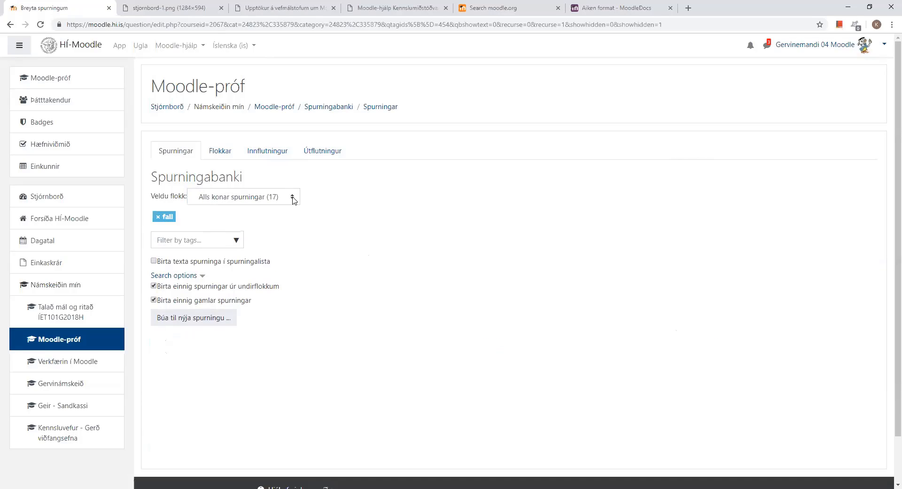
Filter the Nafnorð category's questions by the tag fall and view the tags of the question Buxur, kyn,tala,fall.
left_click(215, 153)
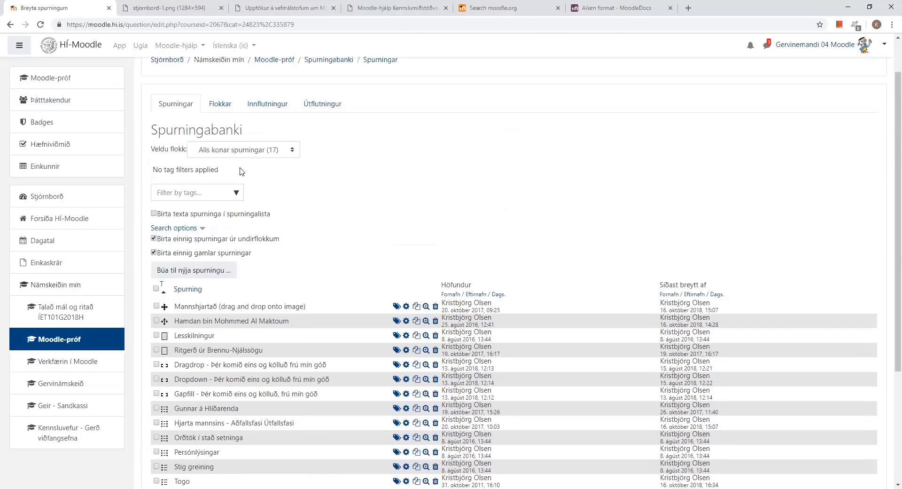
left_click(288, 151)
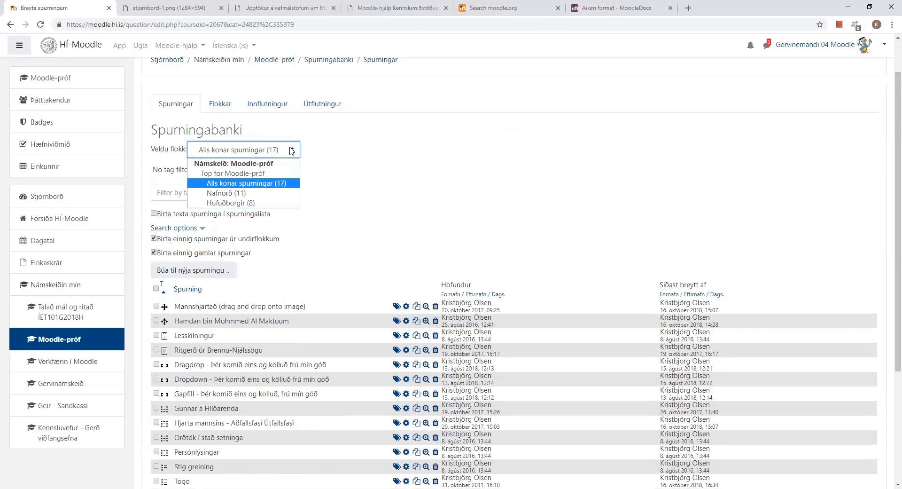
left_click(226, 194)
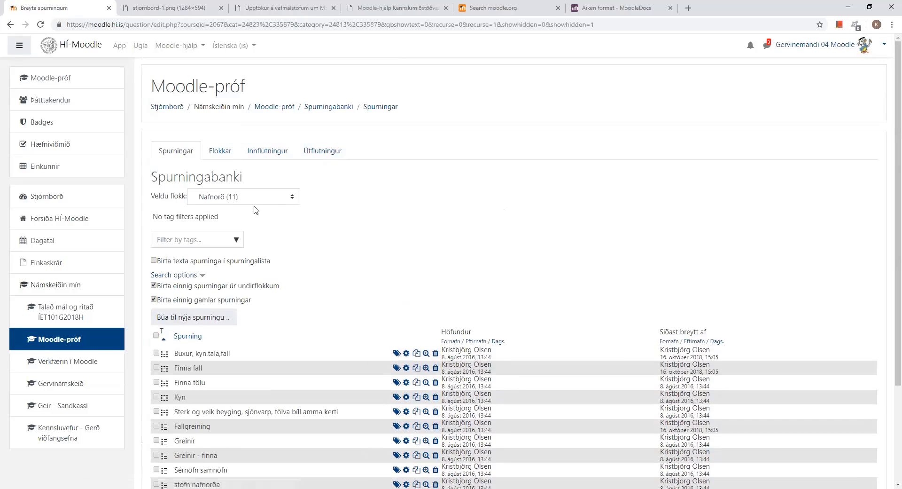
left_click(234, 239)
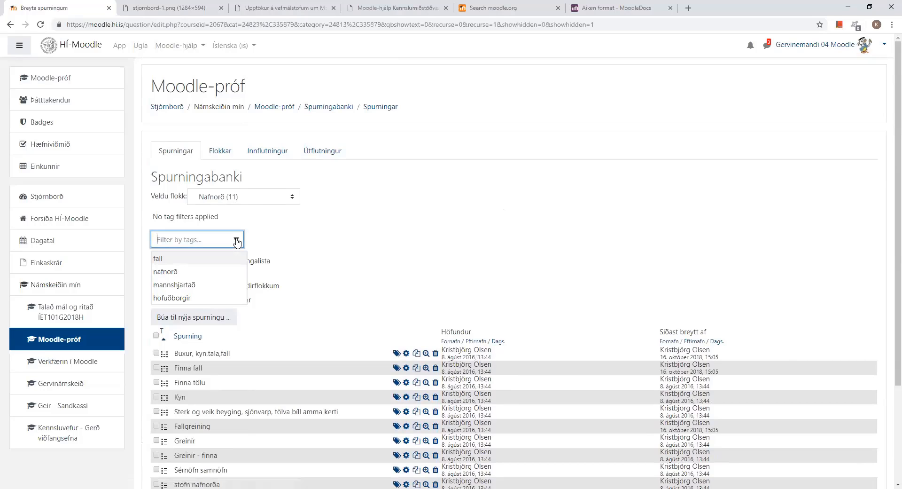
left_click(168, 262)
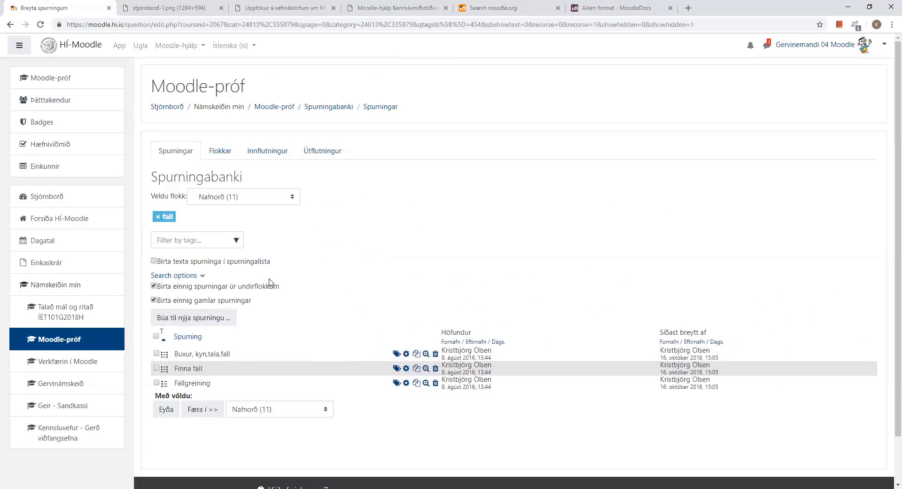
left_click(396, 355)
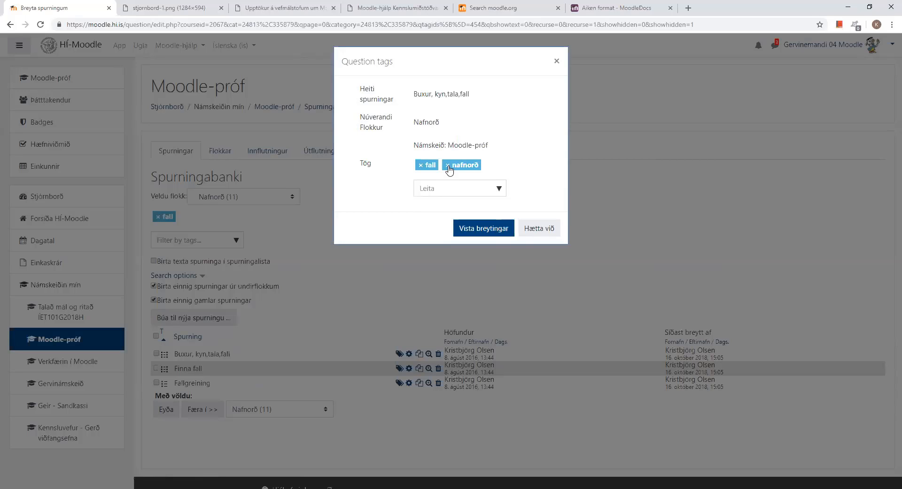
left_click(558, 62)
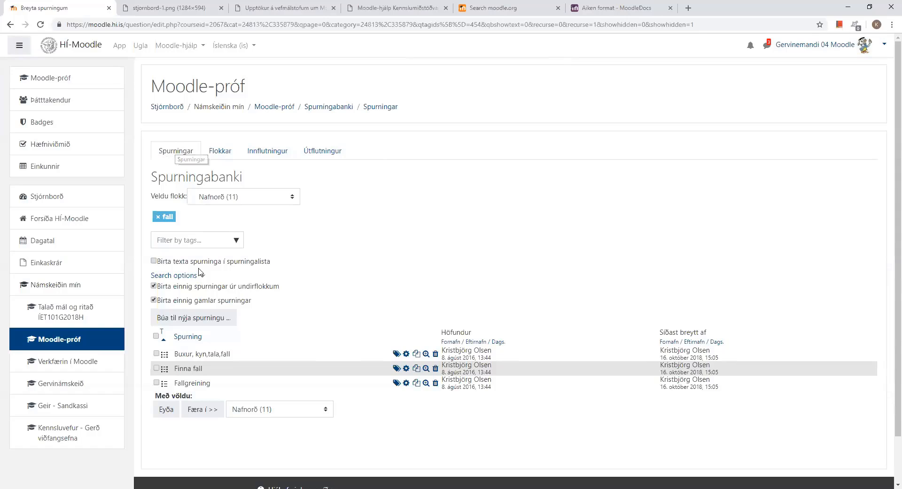
Review the available question types and start a new Fjölvalsspurning question.
left_click(199, 322)
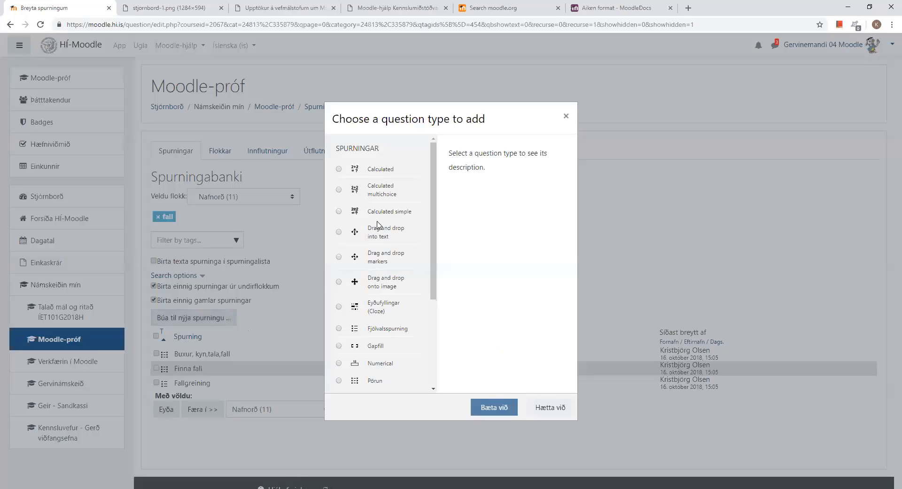
left_click_drag(433, 170, 420, 313)
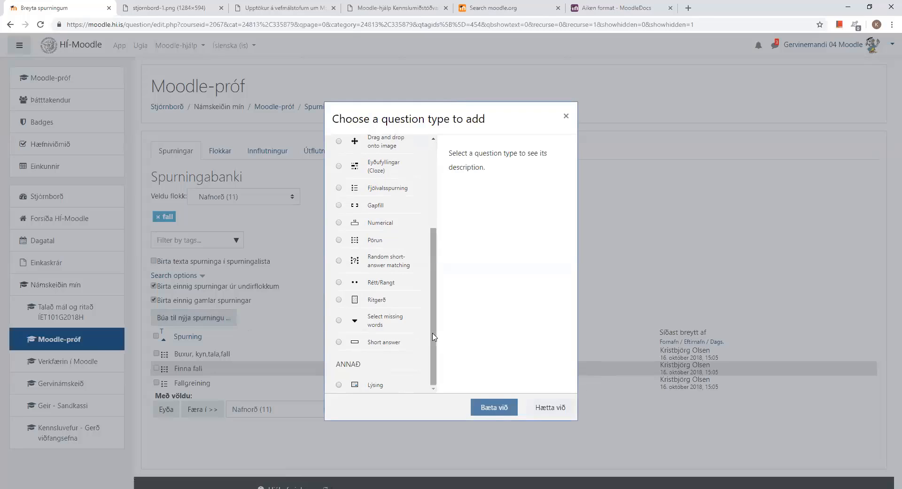
left_click_drag(434, 336, 429, 249)
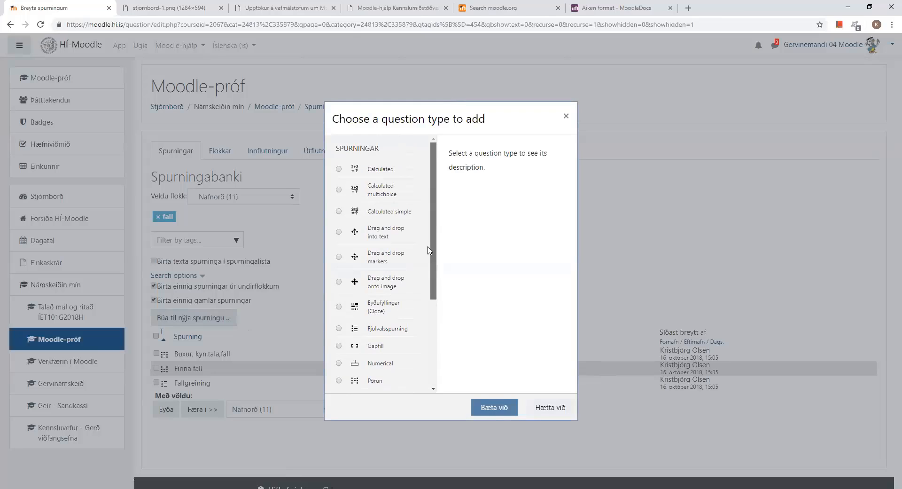
scroll(396, 285, "down", 1)
left_click(339, 315)
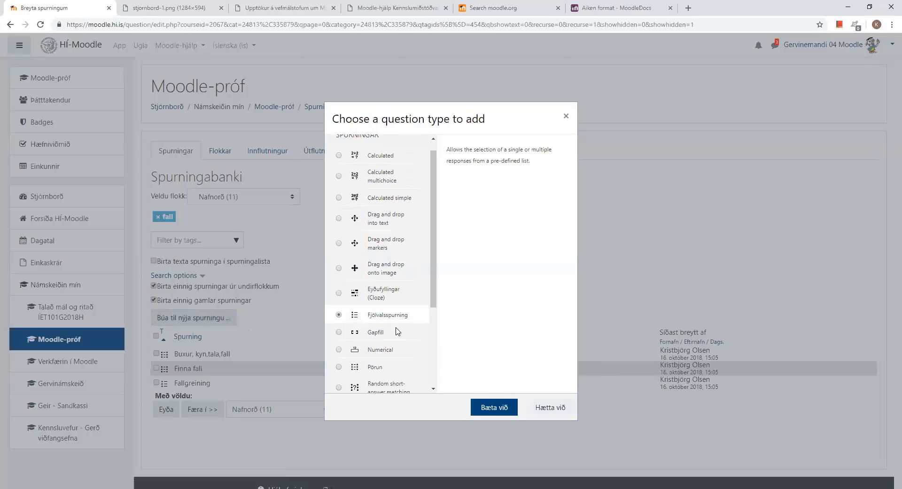
left_click(499, 408)
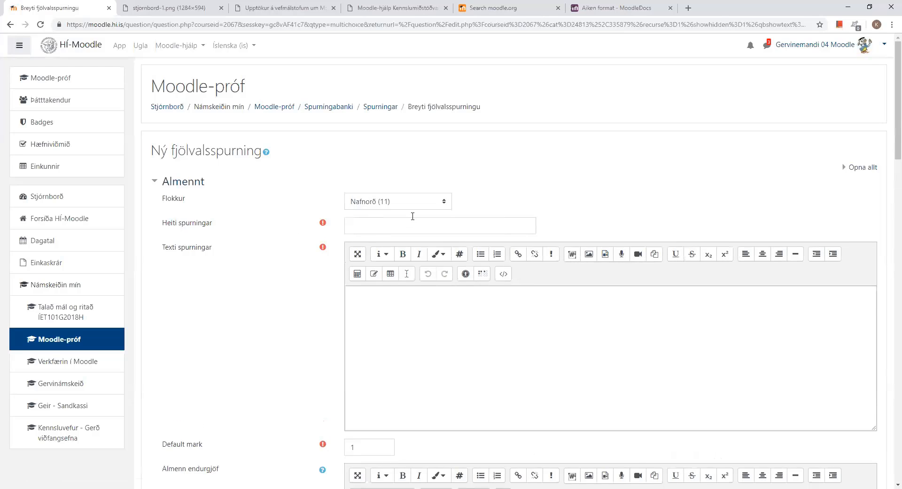
Set the new question's category to Alls konar spurningar, name it xxxxx and enter the question text "Hvert er rétta svarið?".
left_click(444, 202)
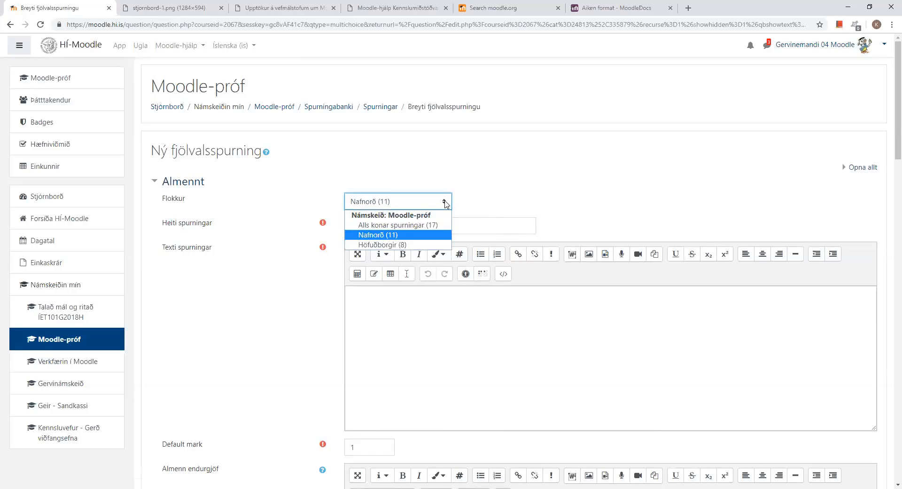
left_click(409, 225)
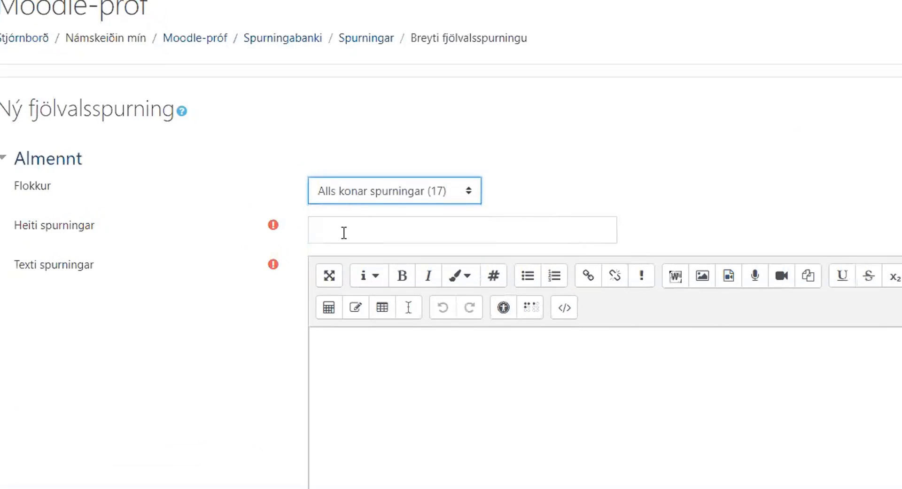
left_click(376, 229)
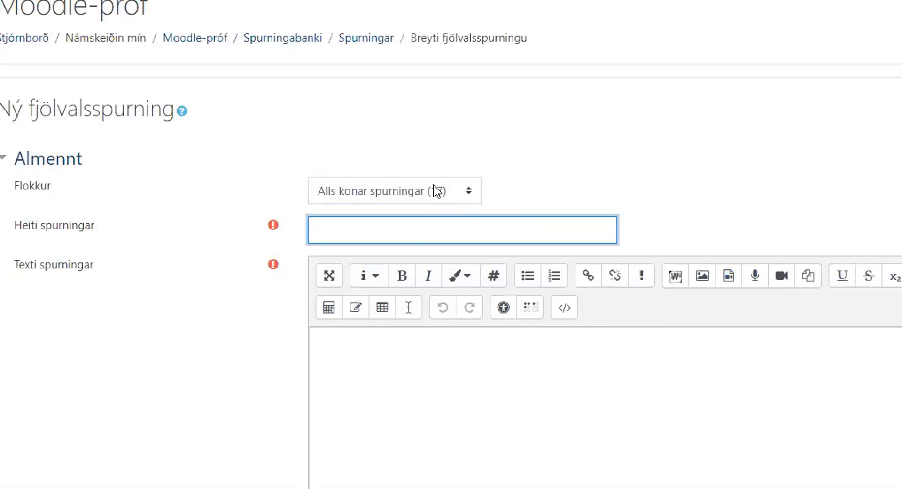
type("xxxxx")
left_click(421, 365)
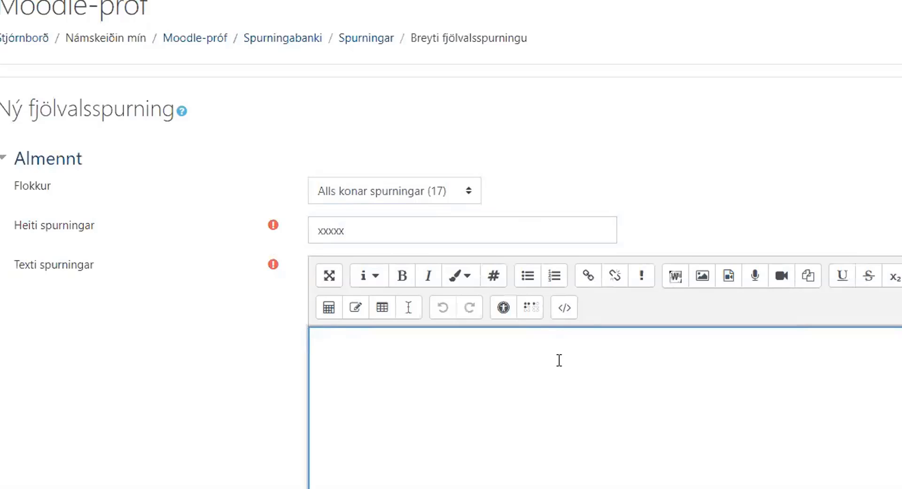
type("Hvert er rétta")
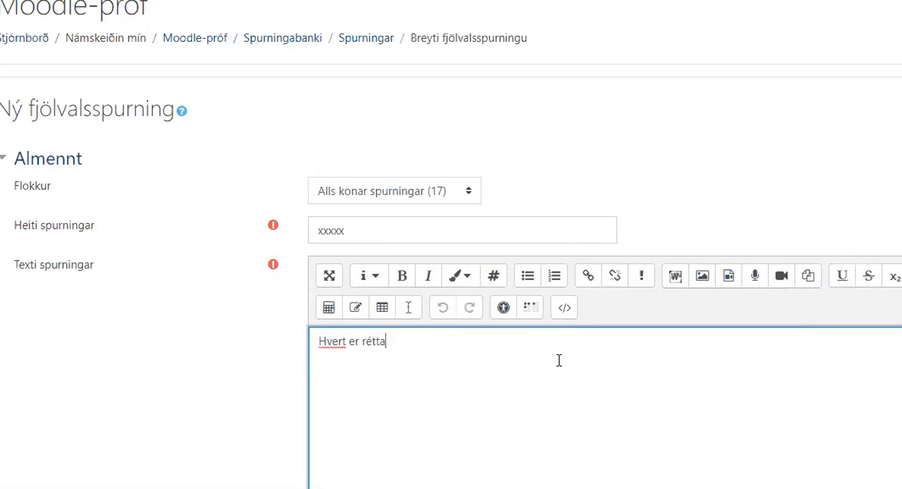
type(" svarið?")
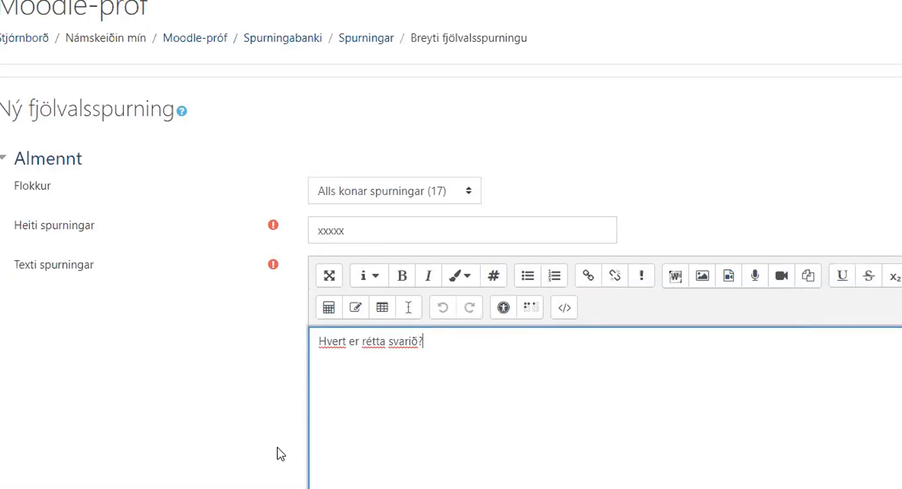
left_click_drag(433, 340, 323, 342)
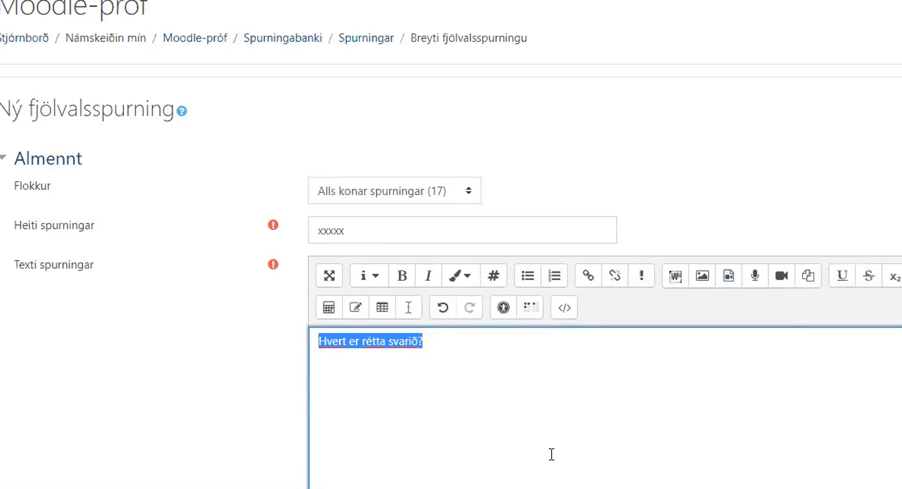
Enter "Þetta svar er rétt!" as Valkostur 1 and set its grade to 100%.
scroll(215, 417, "down", 5)
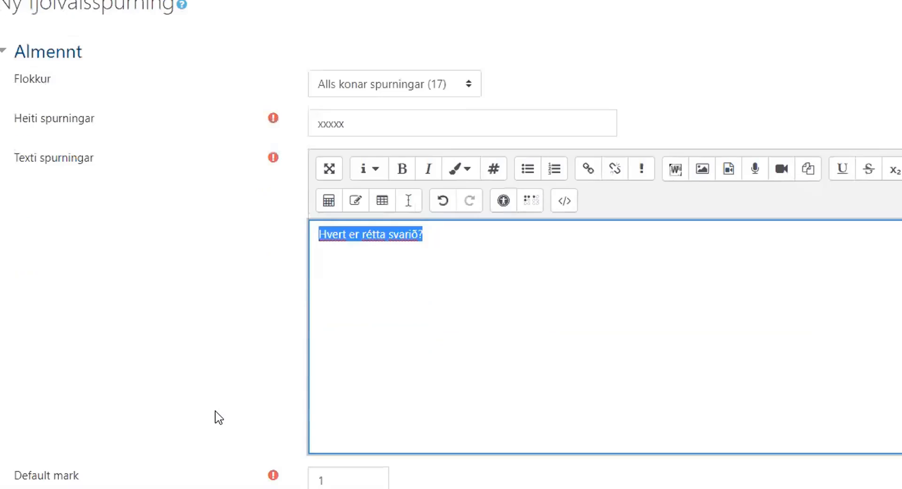
scroll(215, 414, "down", 2)
left_click(348, 332)
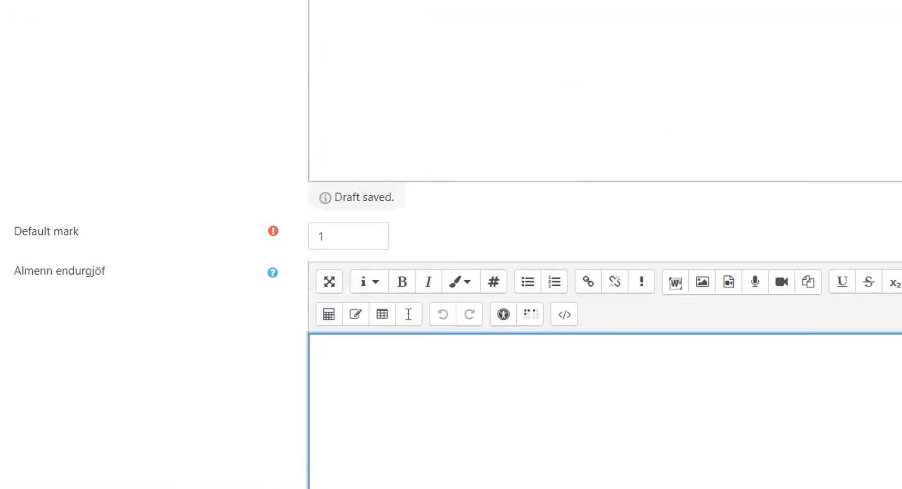
scroll(601, 244, "down", 7)
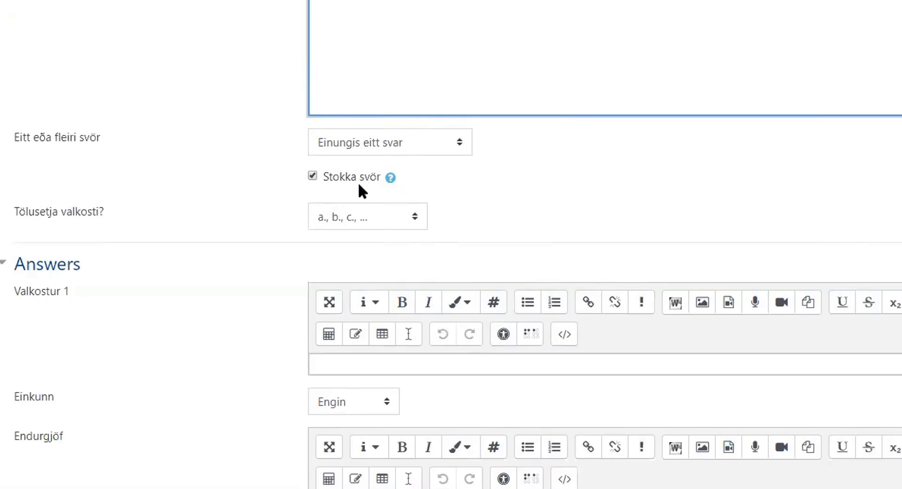
scroll(62, 297, "down", 3)
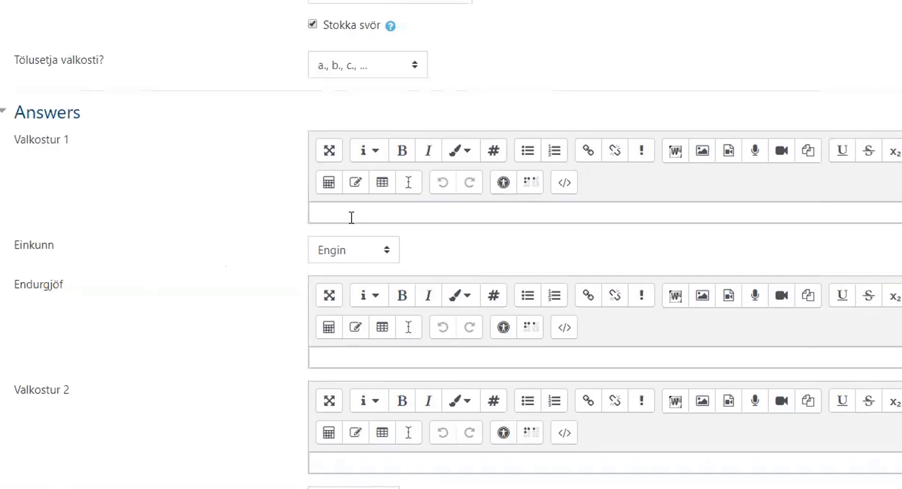
left_click(353, 214)
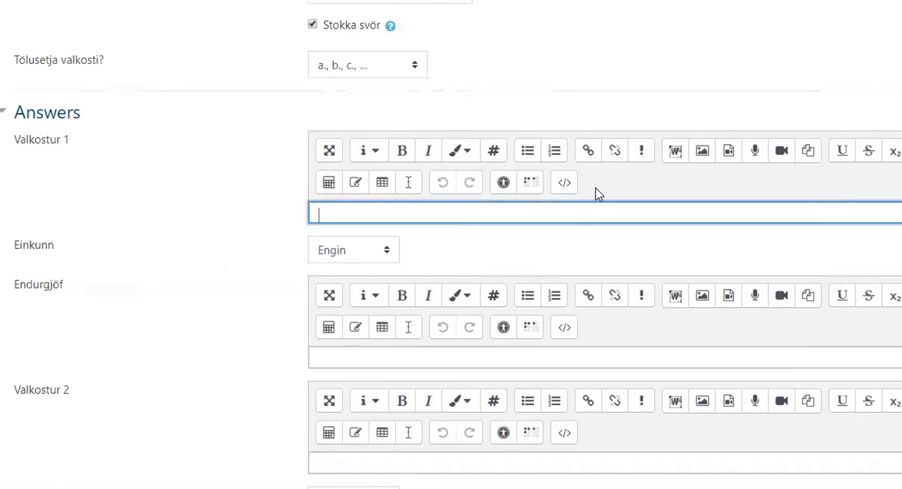
type("Þetta svar er rétt")
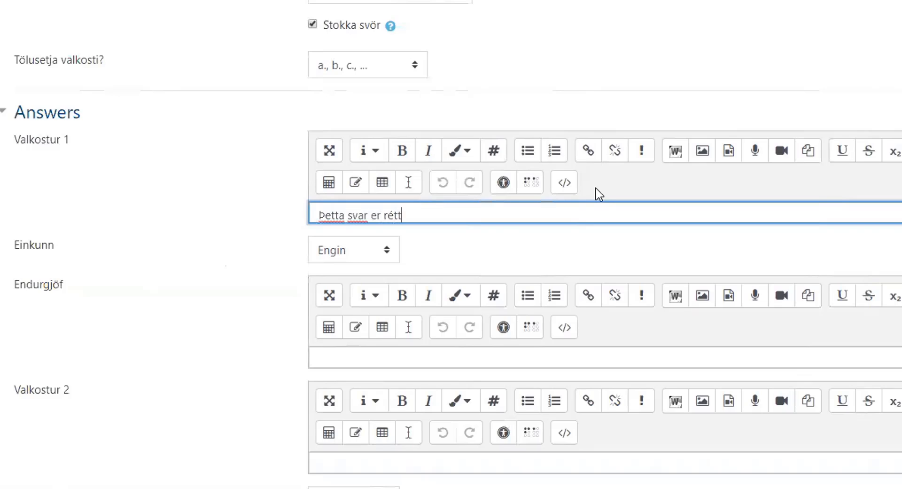
type("!")
left_click(388, 250)
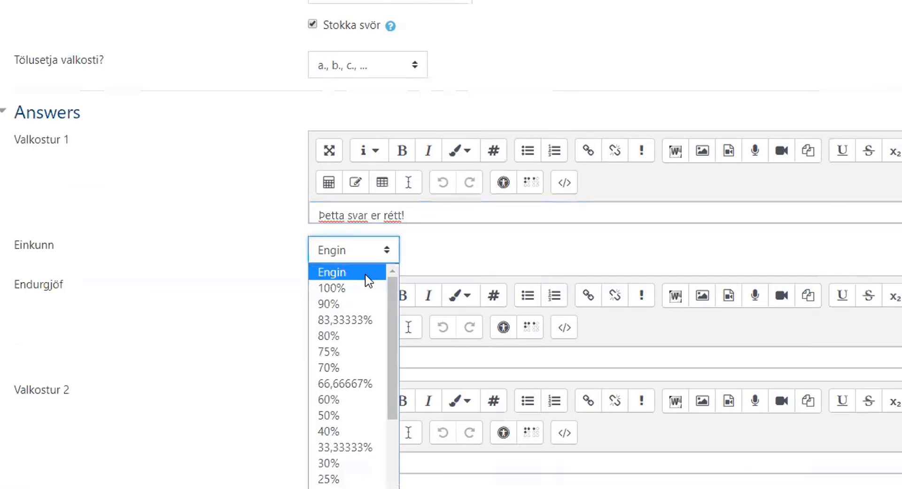
left_click(365, 287)
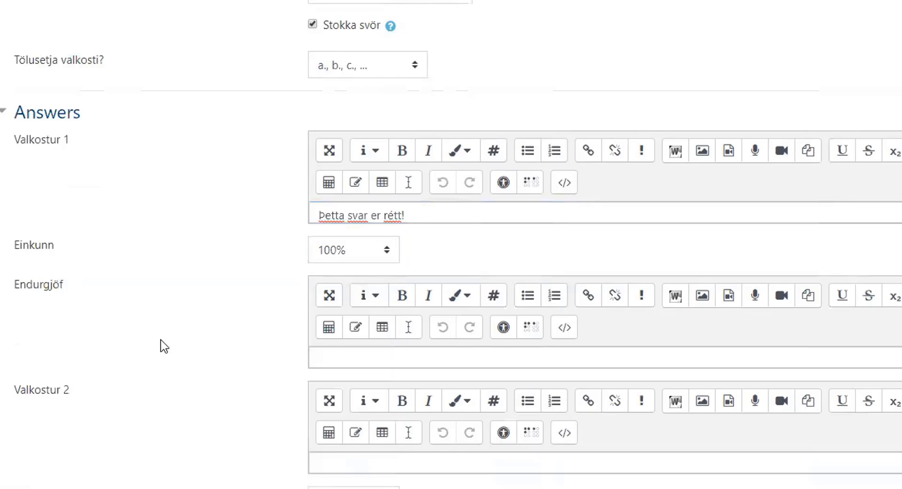
Enter the feedback "Vel af sér vikið!" for Valkostur 1.
left_click(329, 357)
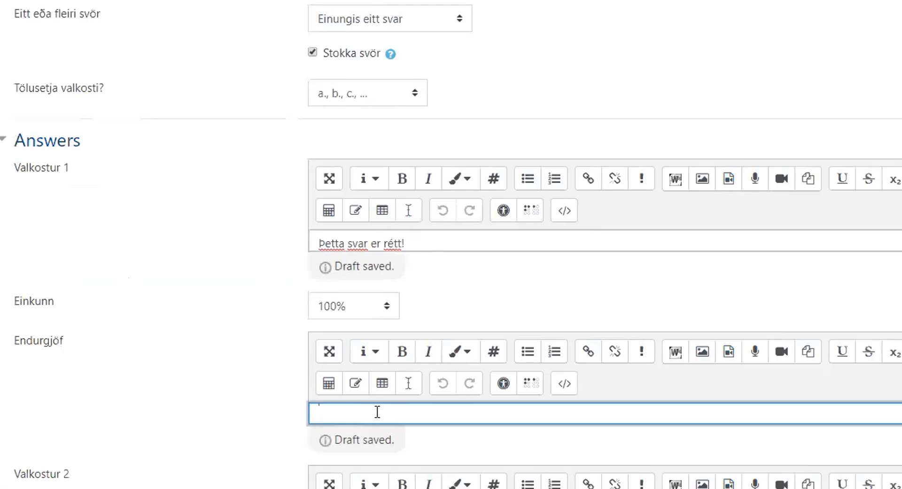
type("Vel af s")
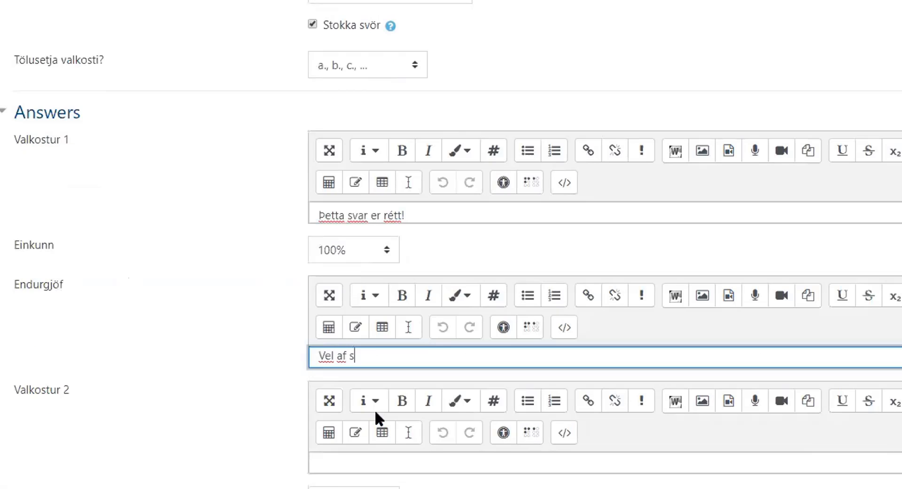
type("ér vikið!")
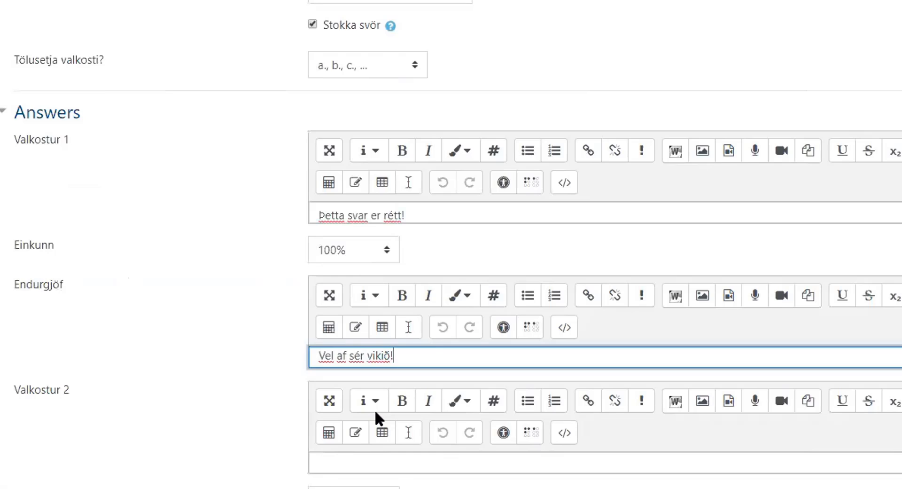
Enter "Algengur misskilningur" as Valkostur 2 and place the cursor in its feedback field.
left_click(358, 465)
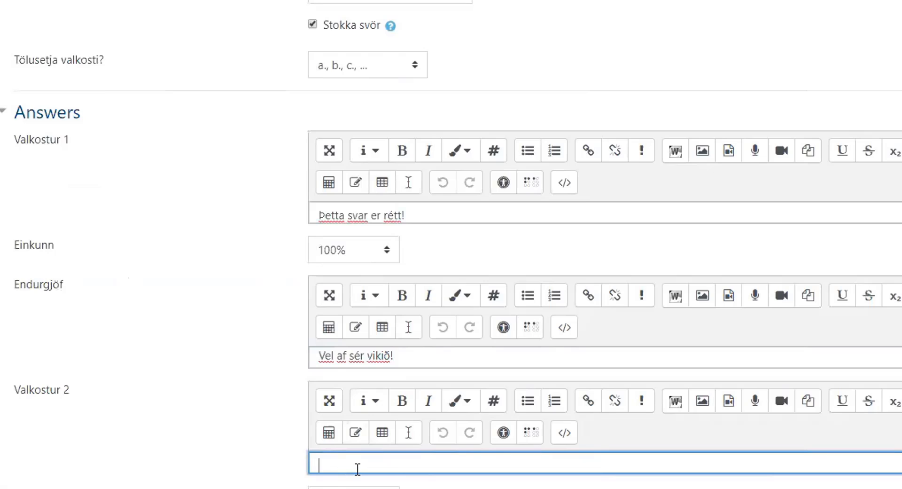
type("Algengur misskilningur")
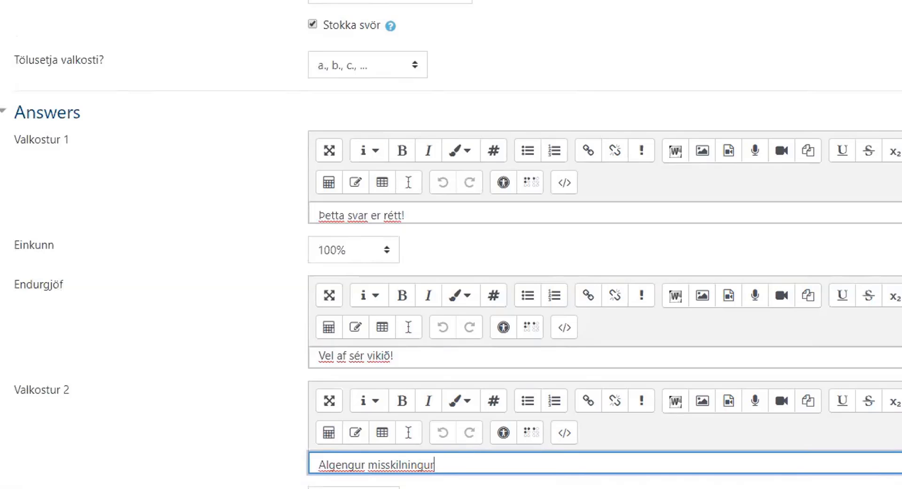
scroll(470, 282, "down", 5)
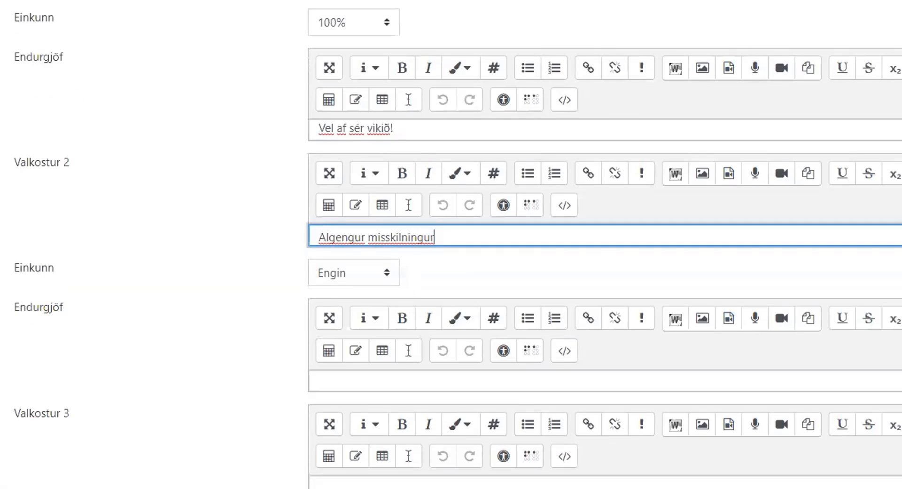
left_click(360, 379)
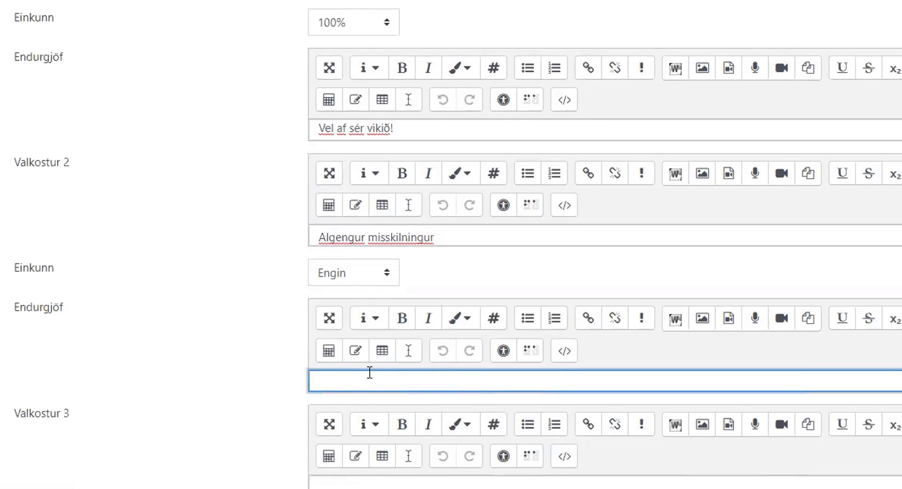
Look through the remaining answer choices of the question form and return to its general settings.
scroll(230, 456, "down", 5)
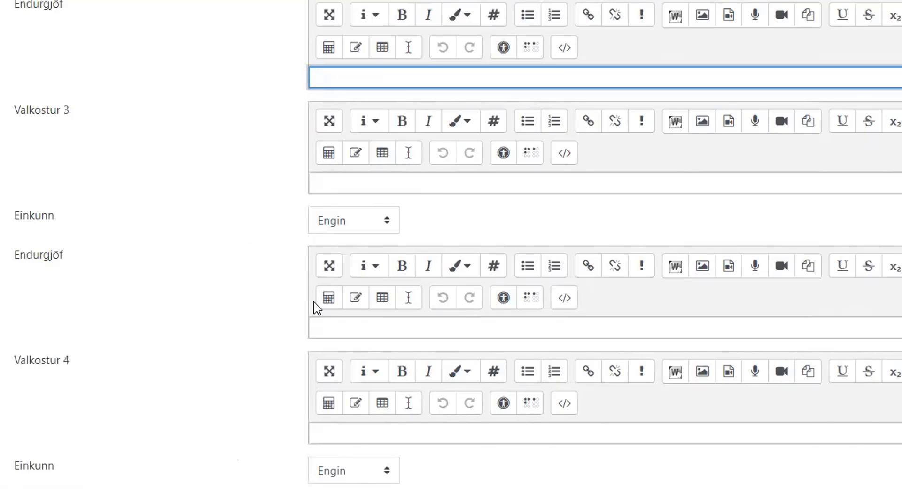
scroll(336, 411, "down", 6)
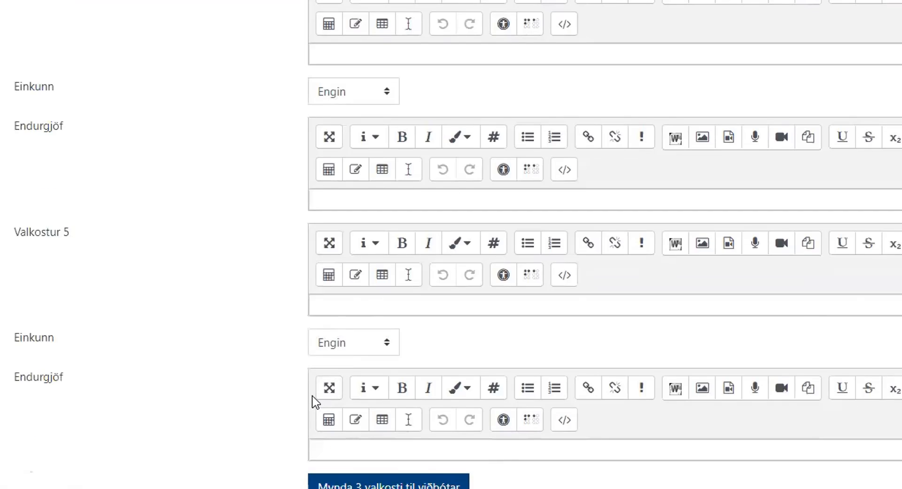
scroll(314, 402, "up", 7)
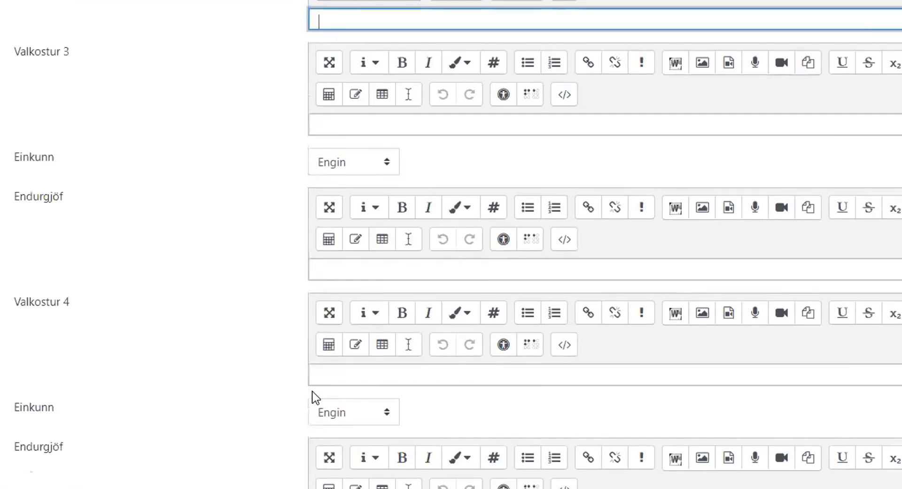
scroll(315, 397, "up", 10)
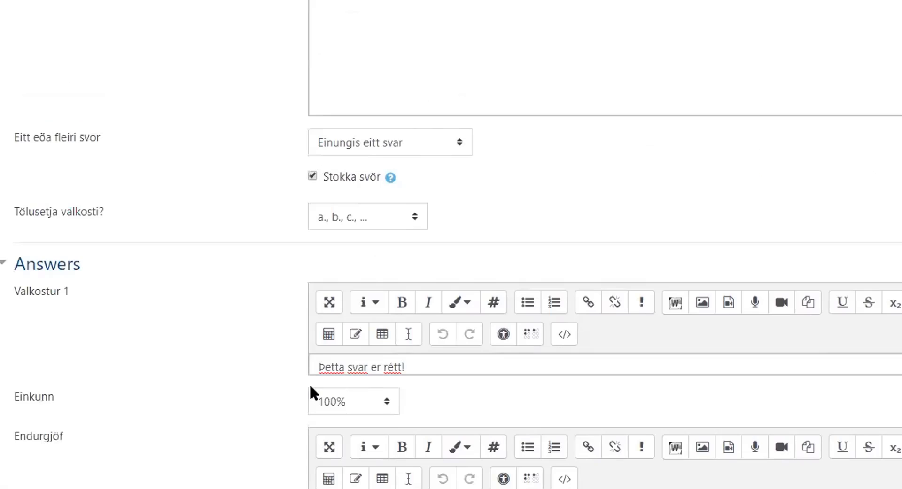
scroll(310, 386, "up", 10)
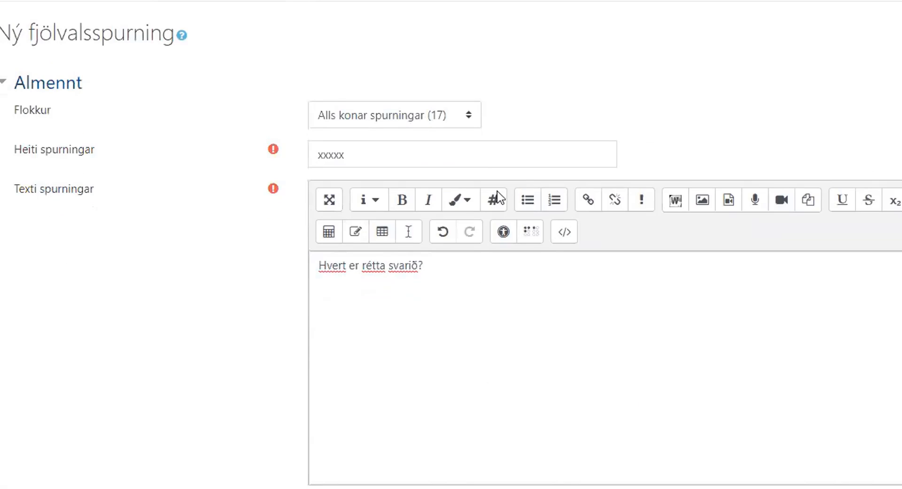
scroll(198, 159, "up", 1)
scroll(339, 78, "down", 1)
Open the question import page at the Aiken format option and examine that format's example in the MoodleDocs article.
left_click(574, 56)
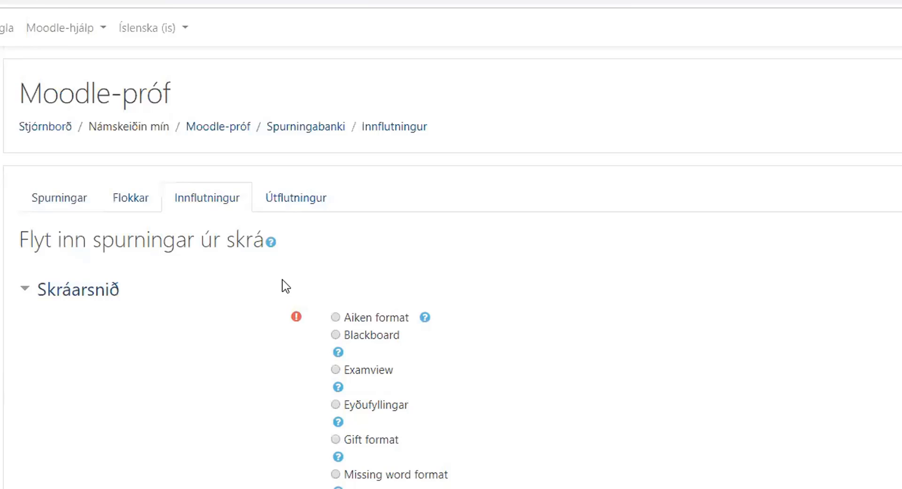
left_click(335, 317)
left_click(634, 5)
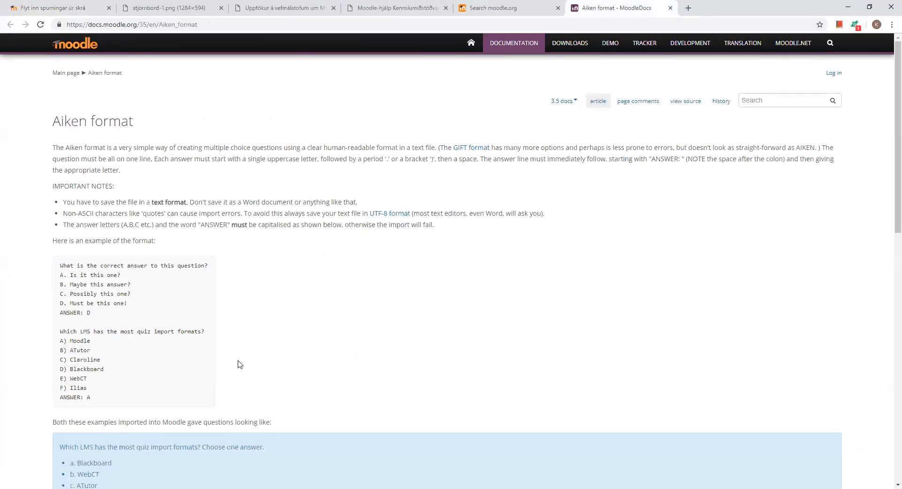
scroll(198, 335, "down", 1)
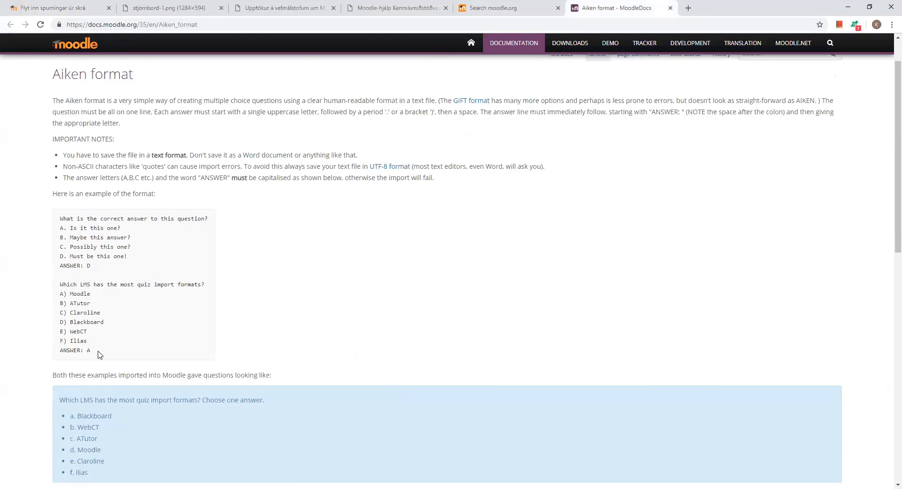
Examine the example questions in the MoodleDocs Aiken format article and return to the Moodle question import page.
left_click_drag(97, 351, 55, 219)
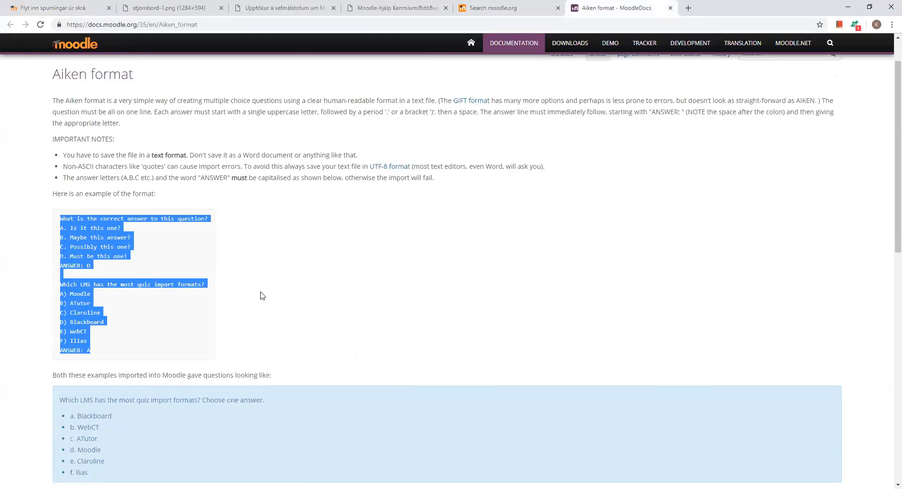
left_click(163, 269)
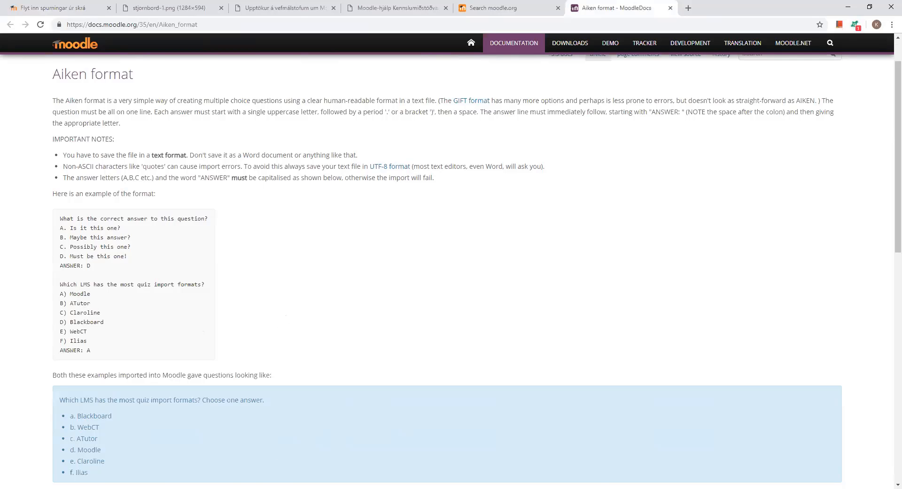
left_click(58, 8)
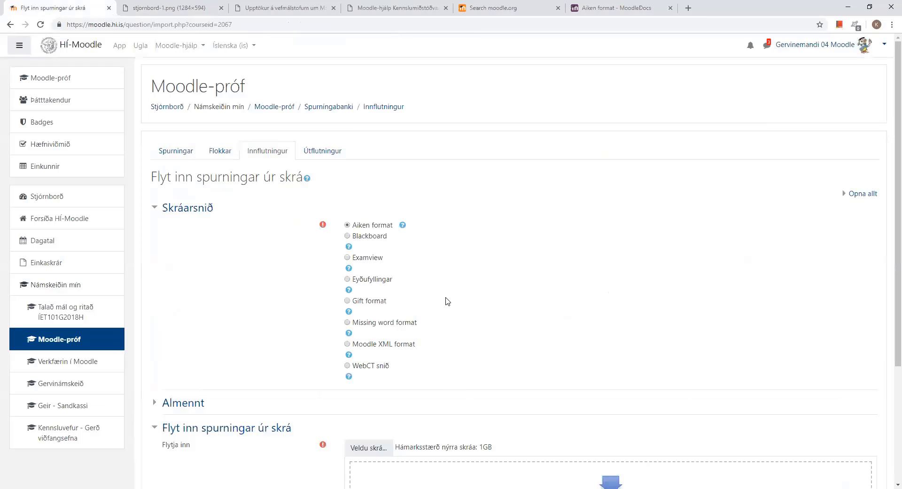
Upload the text file "flytja inn spurningar-1" as the source for the Aiken format question import.
scroll(307, 206, "down", 2)
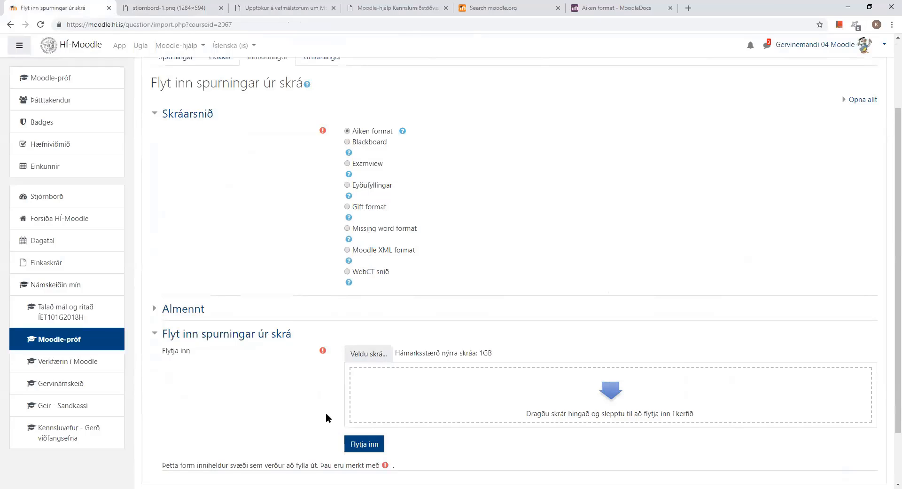
left_click(369, 355)
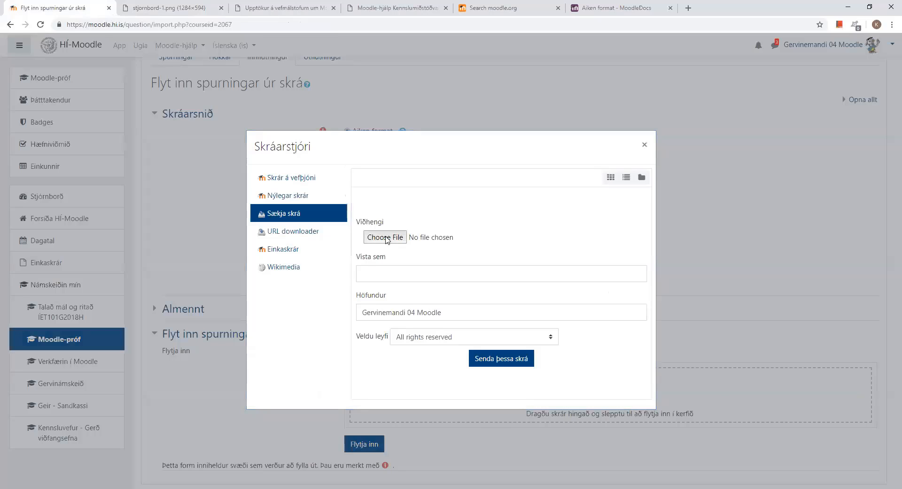
left_click(386, 238)
double_click(228, 208)
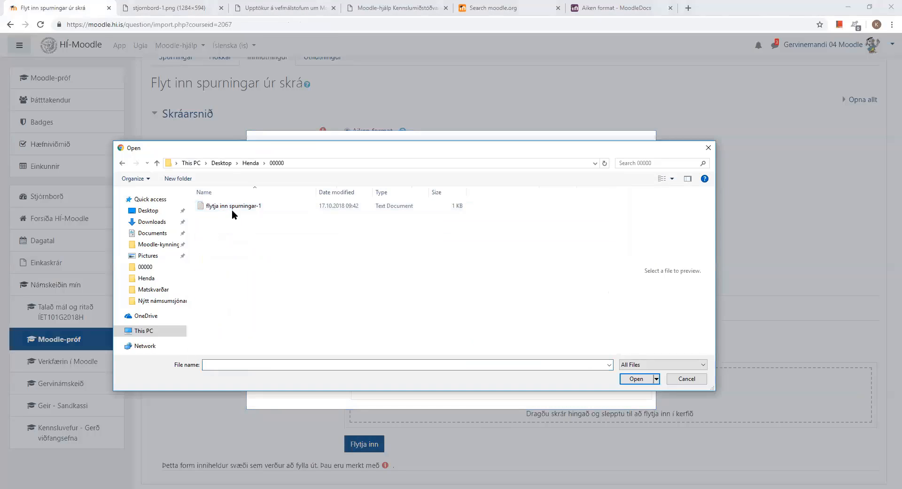
double_click(236, 206)
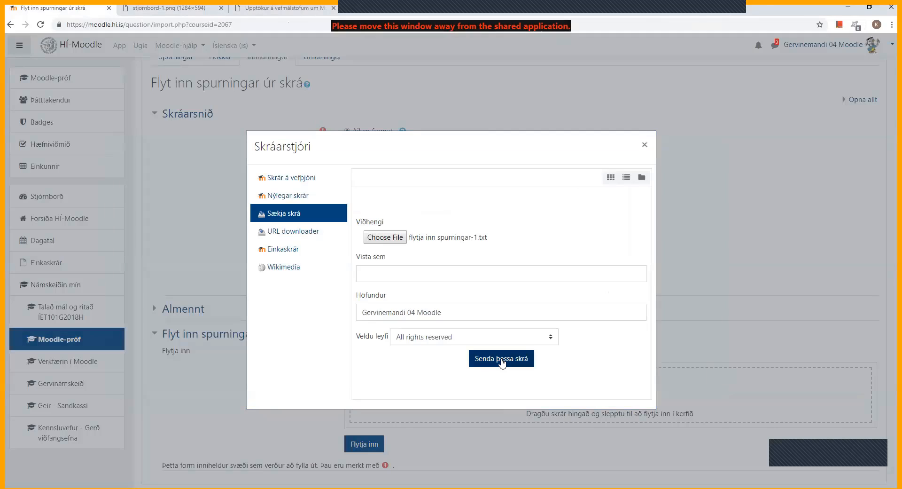
left_click(500, 359)
Import the questions from the uploaded file and continue to the question bank list to look them over.
left_click(363, 444)
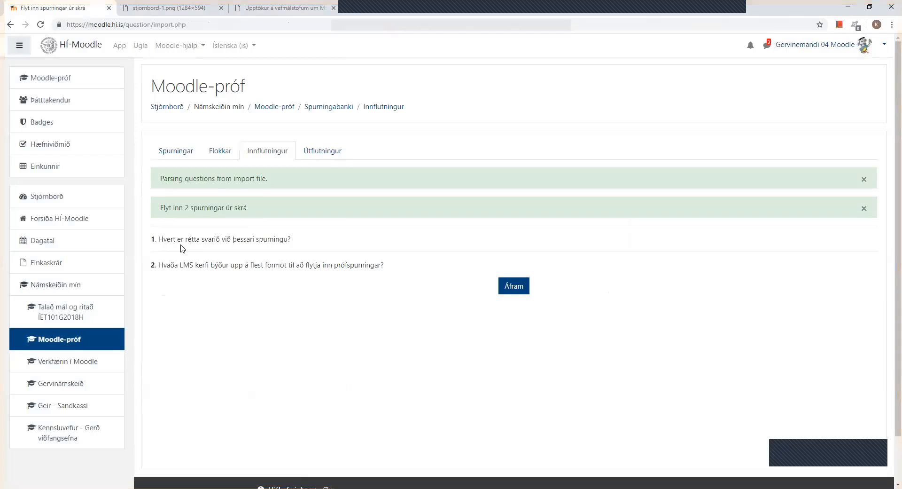
left_click(512, 287)
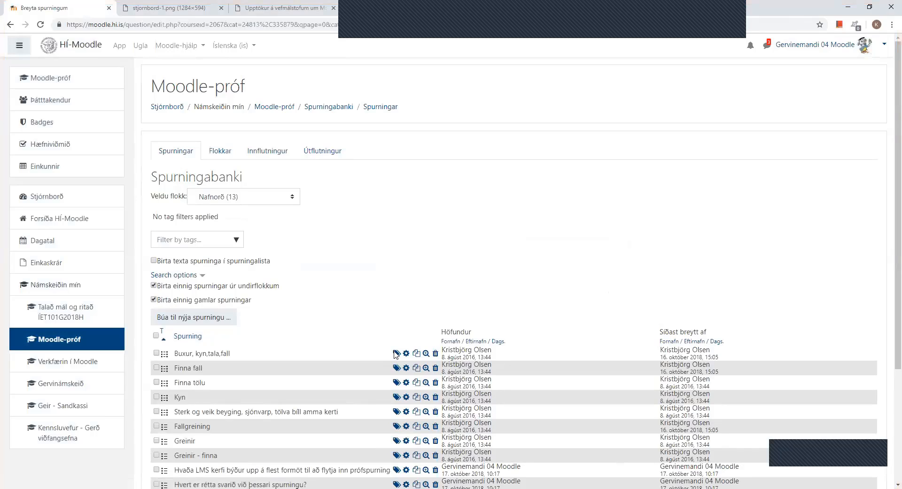
scroll(294, 296, "down", 3)
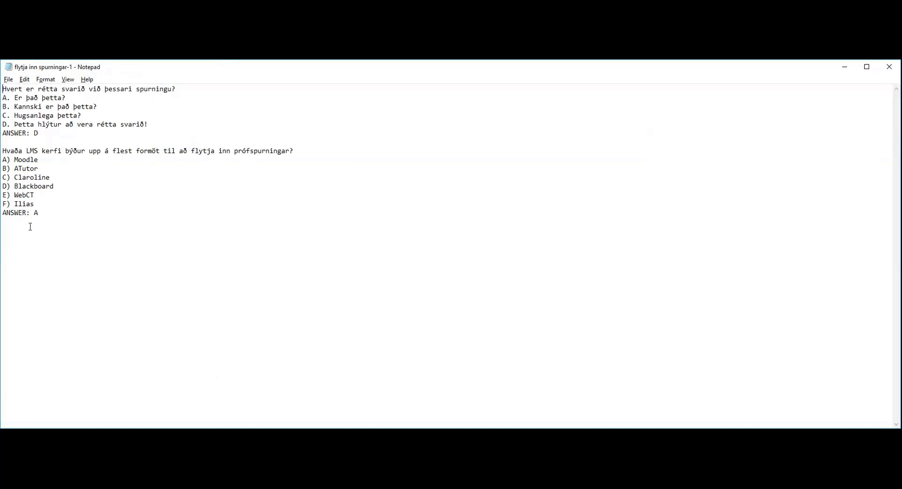
In Notepad, examine the encoding choices for saving "flytja inn spurningar-1" under a new name, trying ANSI and returning to UTF-8.
left_click(9, 80)
left_click(29, 123)
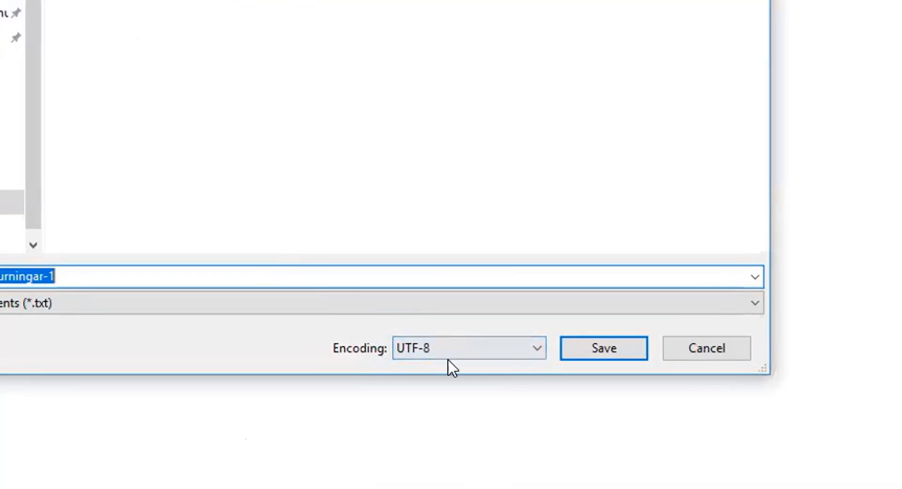
left_click(536, 357)
left_click(511, 367)
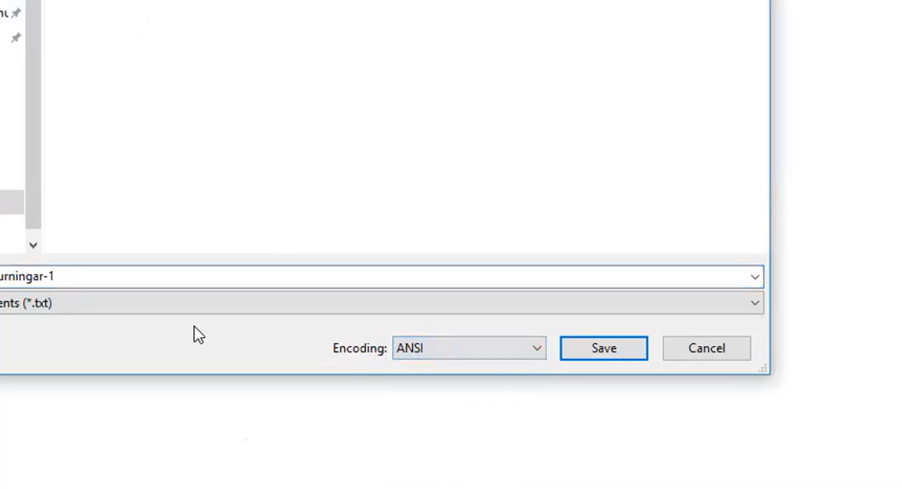
left_click(470, 348)
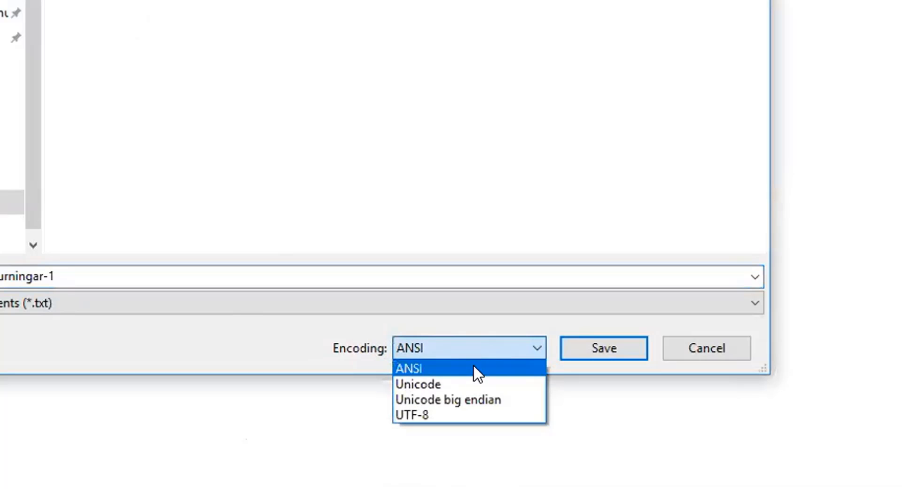
left_click(473, 414)
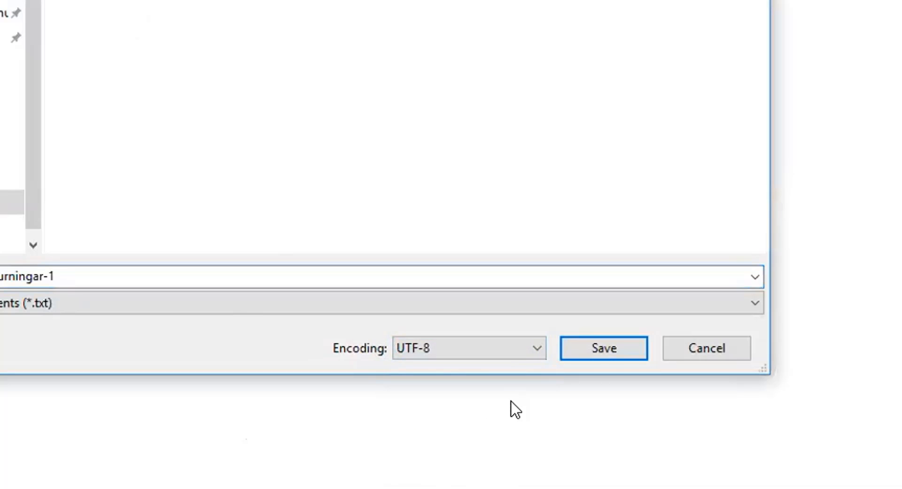
left_click(604, 348)
left_click(701, 361)
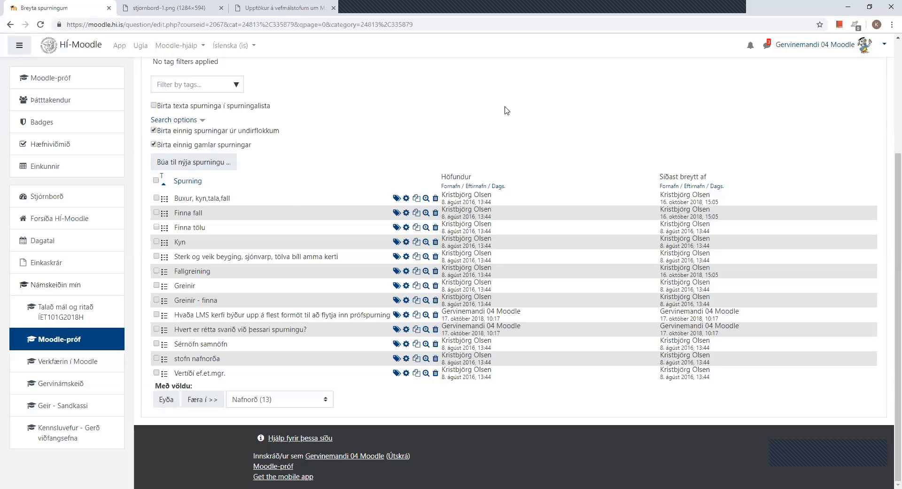
Go from the question bank to the Moodle-próf course page and turn on editing mode.
scroll(505, 111, "up", 3)
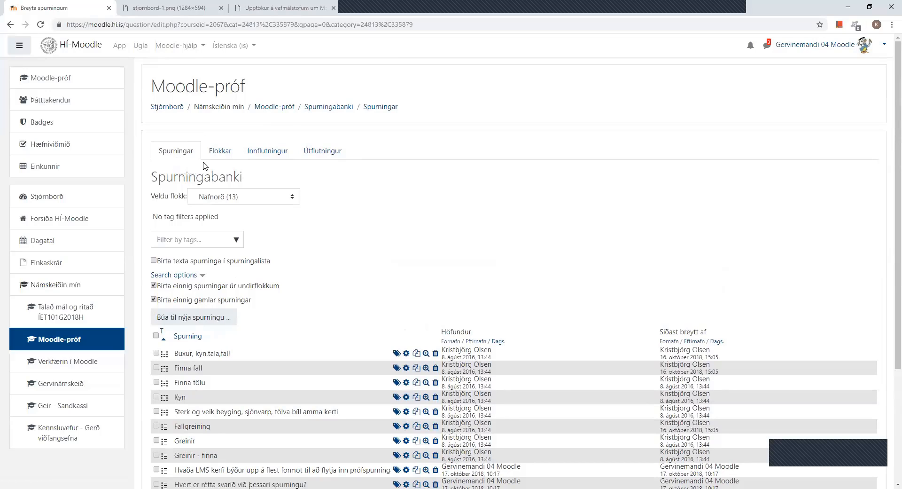
left_click(275, 107)
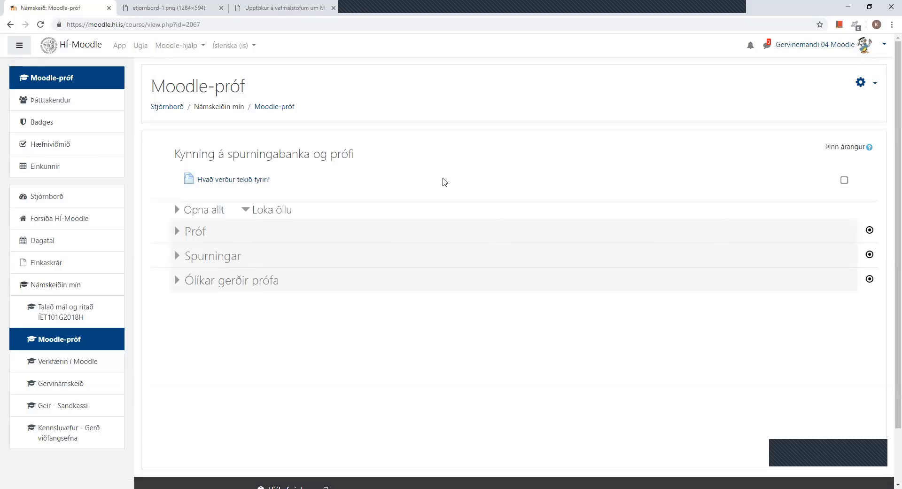
left_click(860, 82)
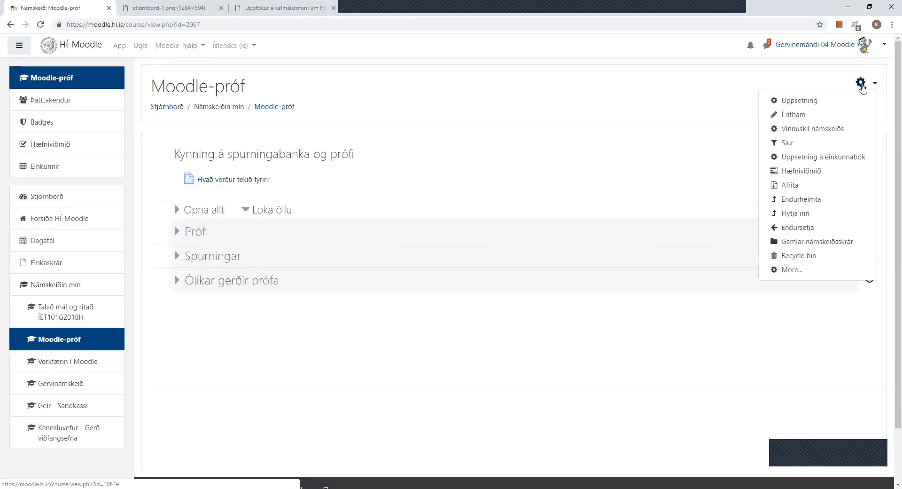
left_click(792, 116)
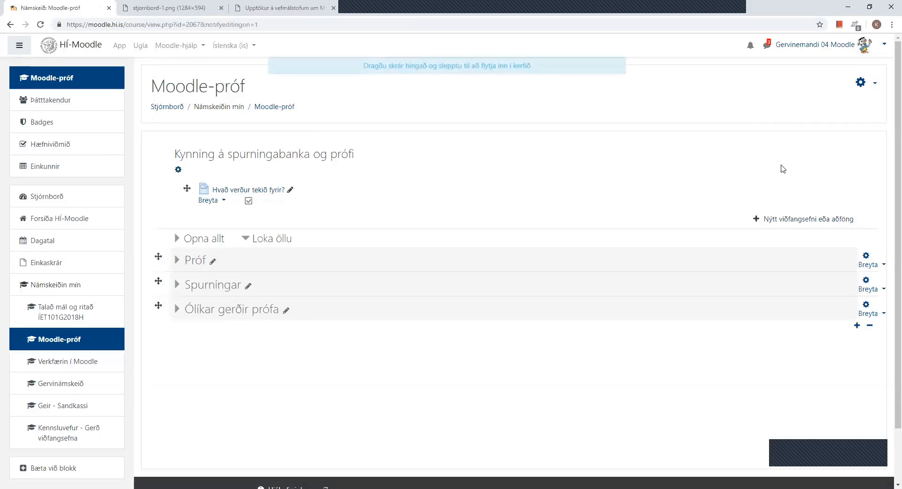
Add a new Próf activity to the course's opening section and name it "Nýtt próf".
left_click(792, 219)
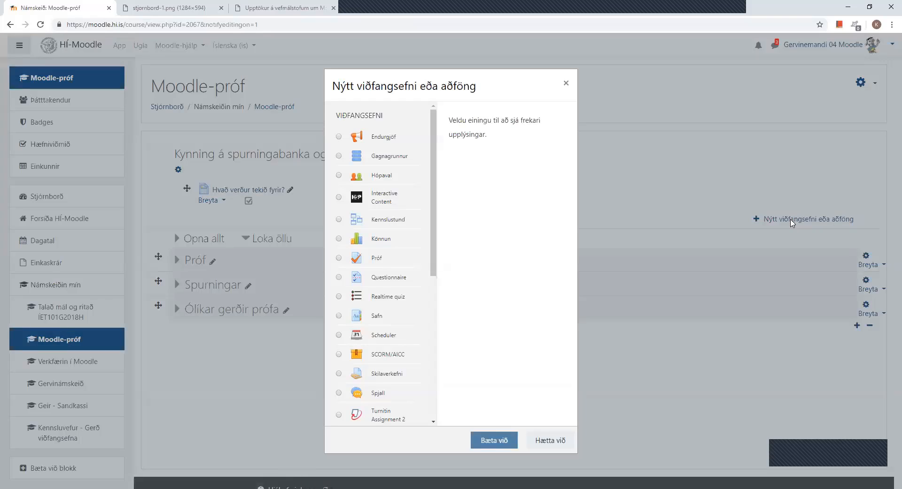
double_click(355, 259)
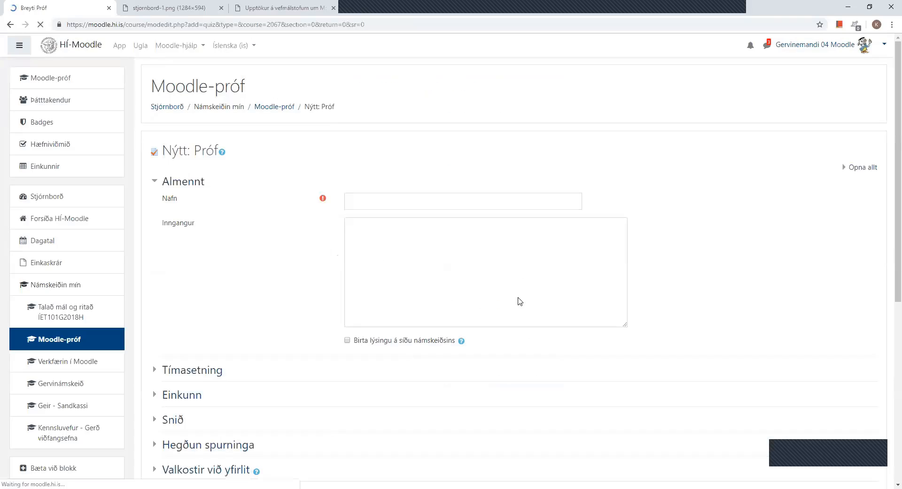
left_click(532, 202)
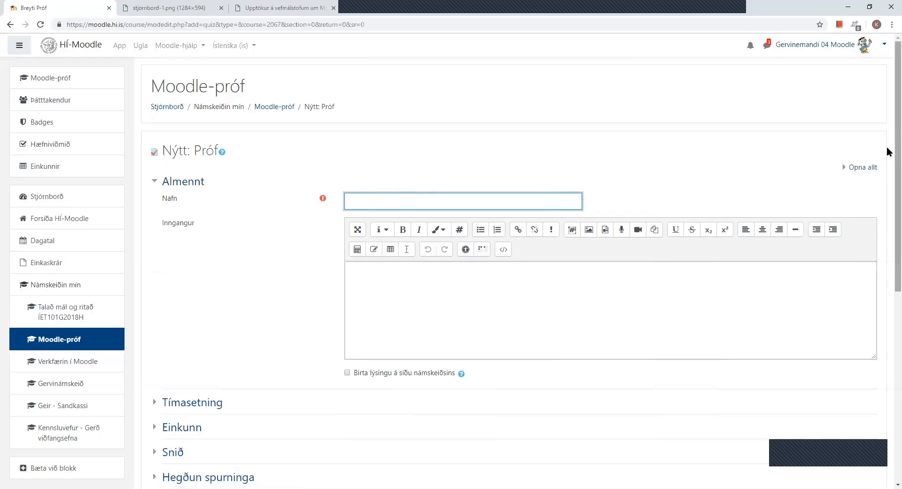
type("P")
key("BackSpace")
type("Höfuð")
key("BackSpace")
key("BackSpace")
key("BackSpace")
type("Nýtt próf")
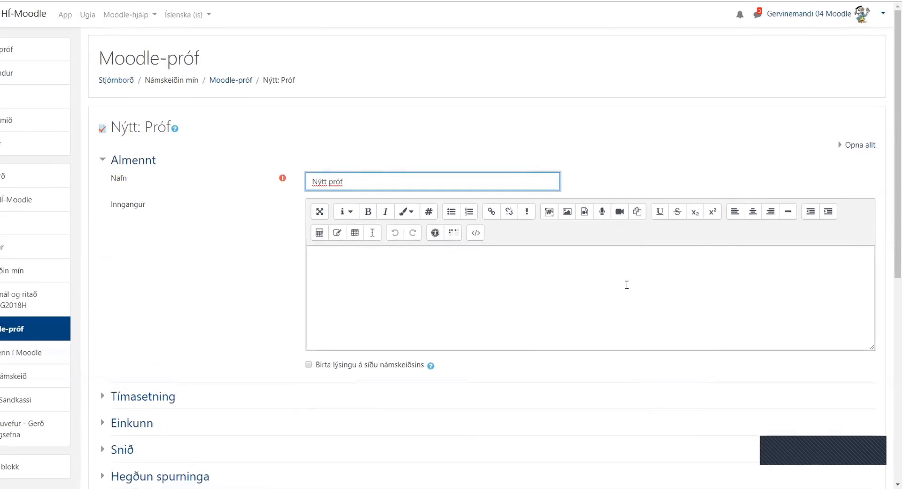
Leave the quiz introduction empty and expand all settings sections of the new quiz form.
left_click(325, 258)
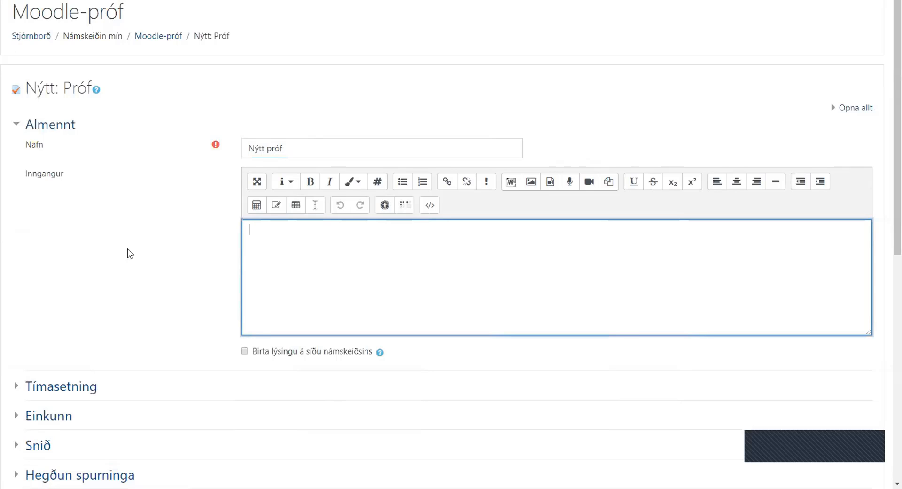
left_click(127, 274)
scroll(125, 278, "down", 2)
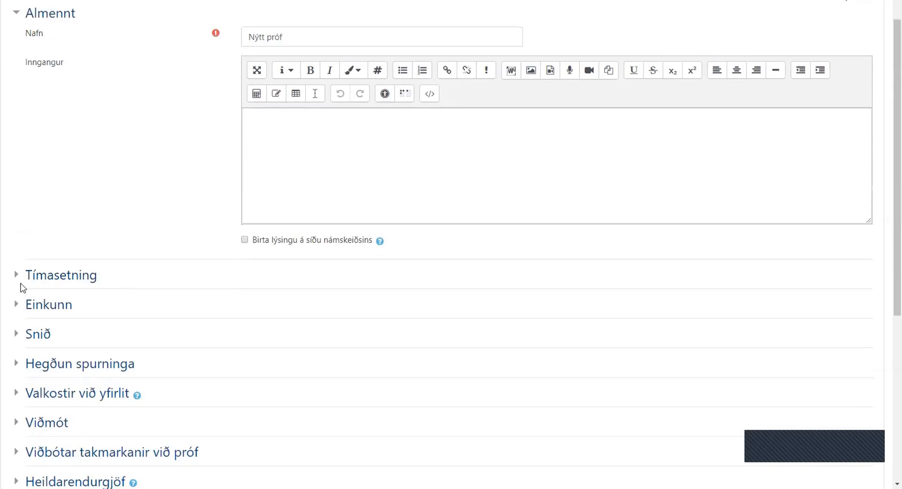
left_click(18, 277)
scroll(856, 94, "up", 2)
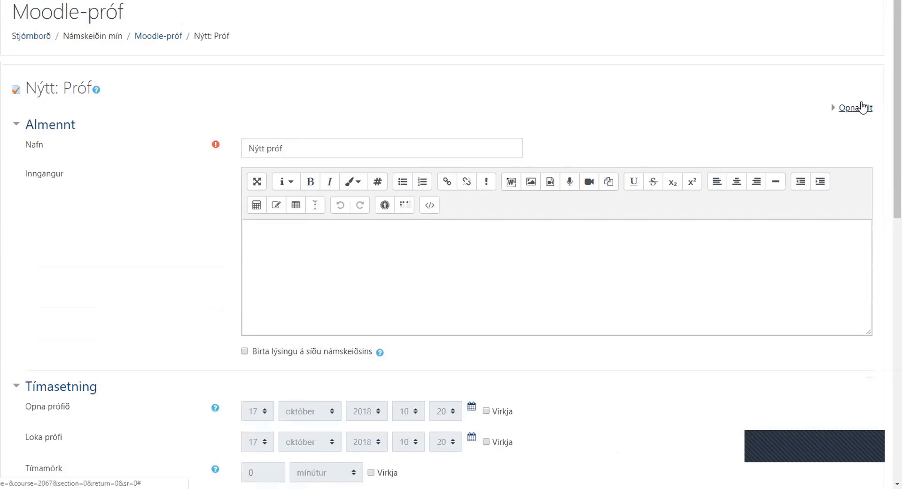
left_click(859, 112)
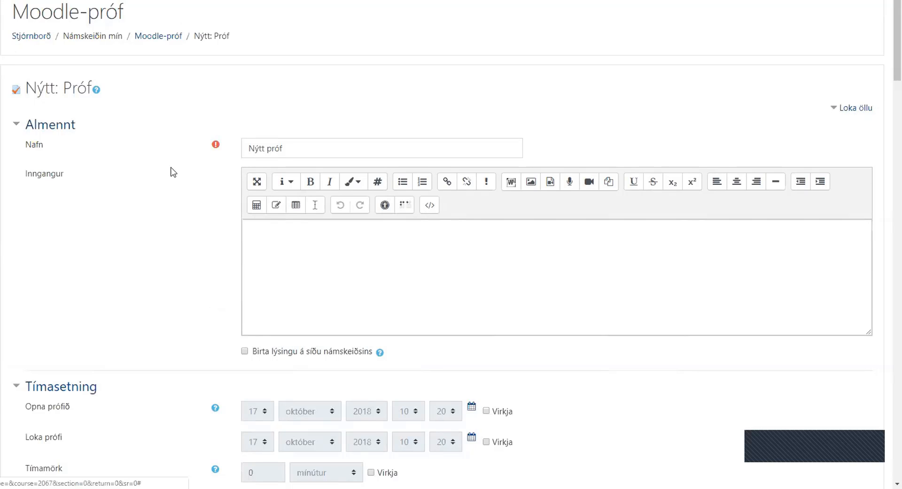
Enable the quiz's opening and closing times and set the closing hour to 12.
scroll(184, 158, "down", 3)
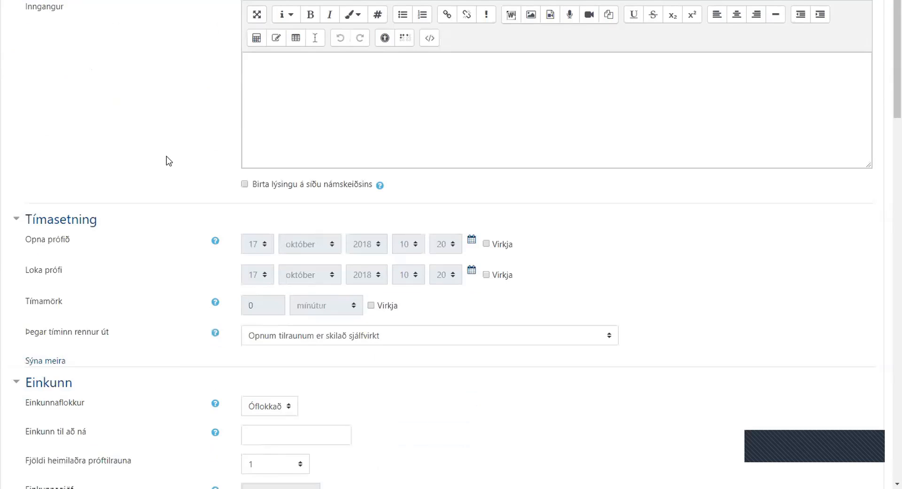
left_click(487, 243)
left_click(487, 276)
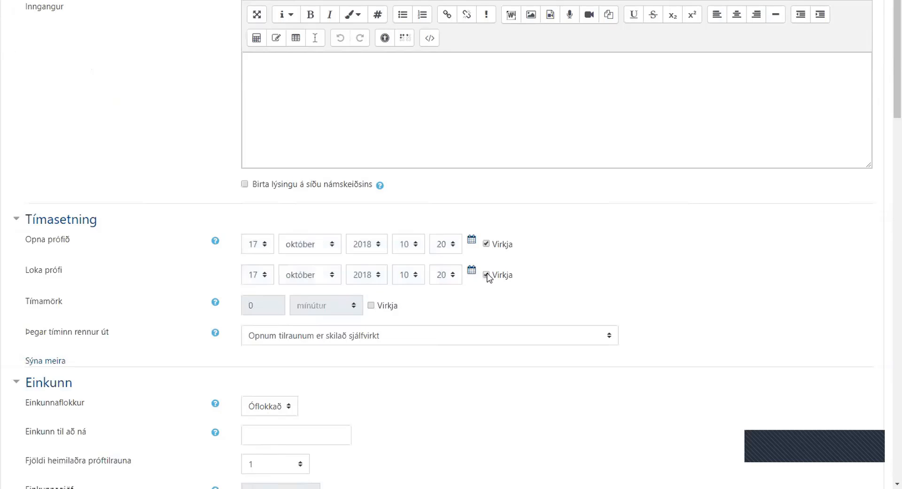
left_click(472, 241)
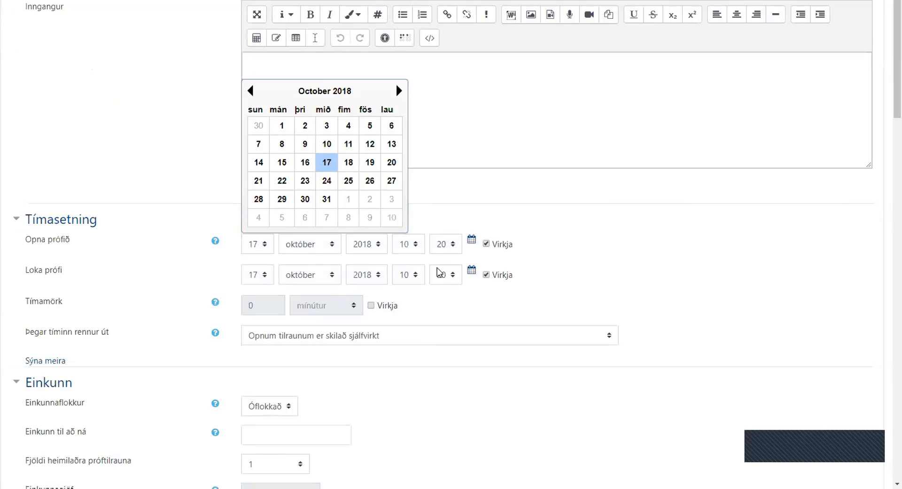
left_click(460, 229)
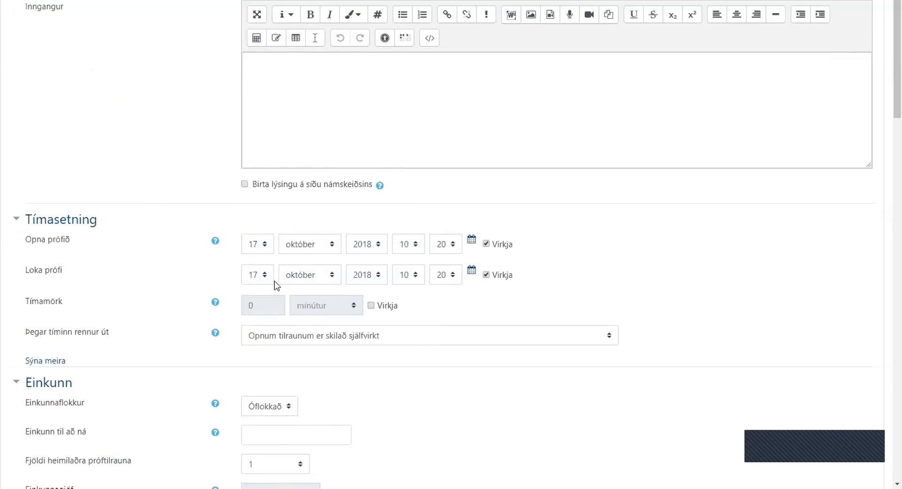
left_click(414, 279)
left_click(408, 177)
Enable the quiz time limit, set it to 10 minutes, and continue to the grade settings.
left_click(372, 307)
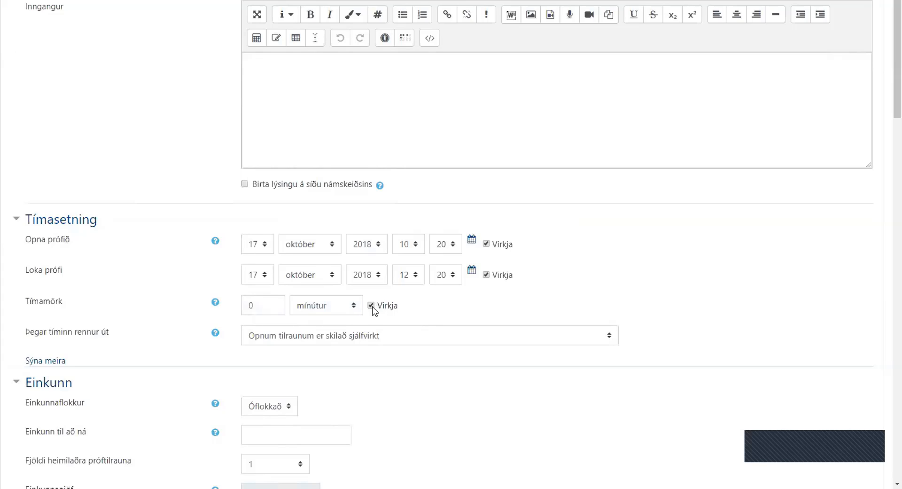
double_click(261, 305)
type("10")
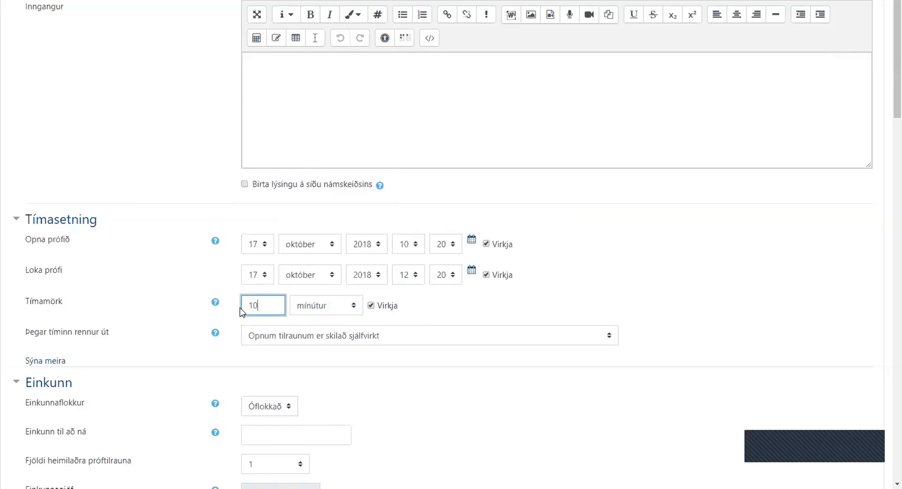
left_click(438, 318)
scroll(496, 383, "down", 3)
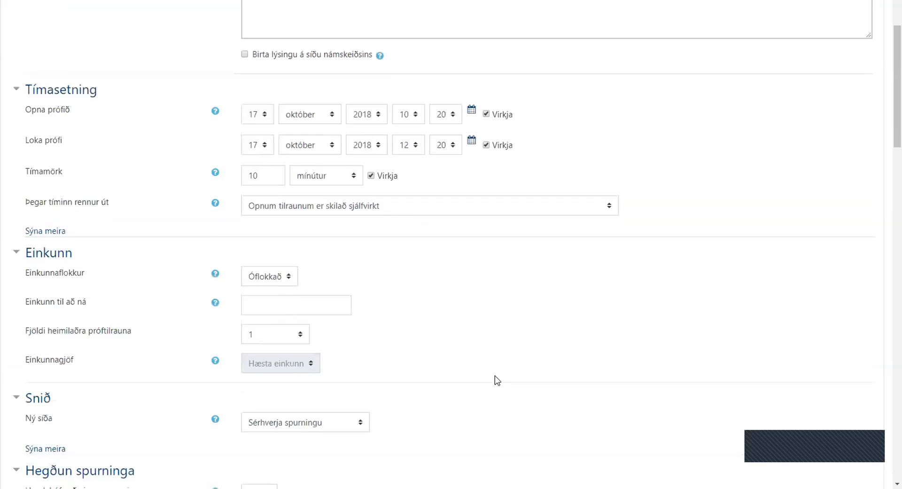
scroll(495, 380, "down", 3)
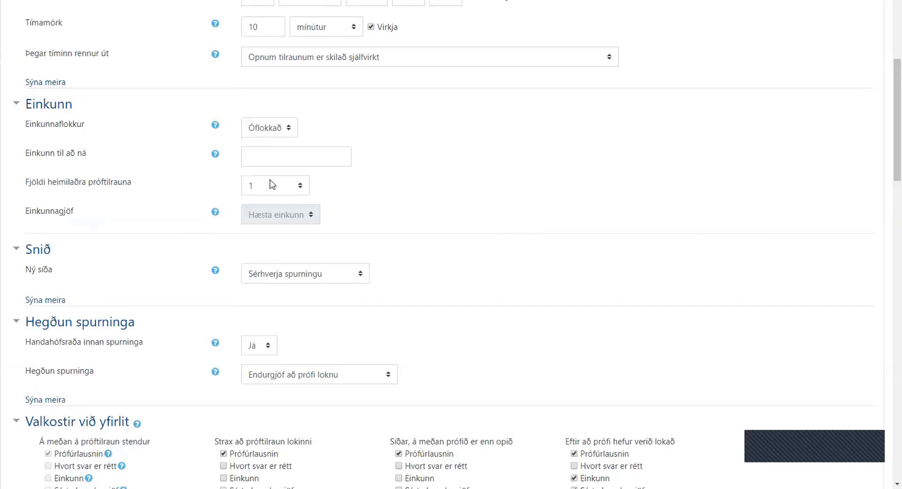
Set the allowed quiz attempts to 3 with Hæsta einkunn grading, and return the allowed attempts to 1.
left_click(301, 186)
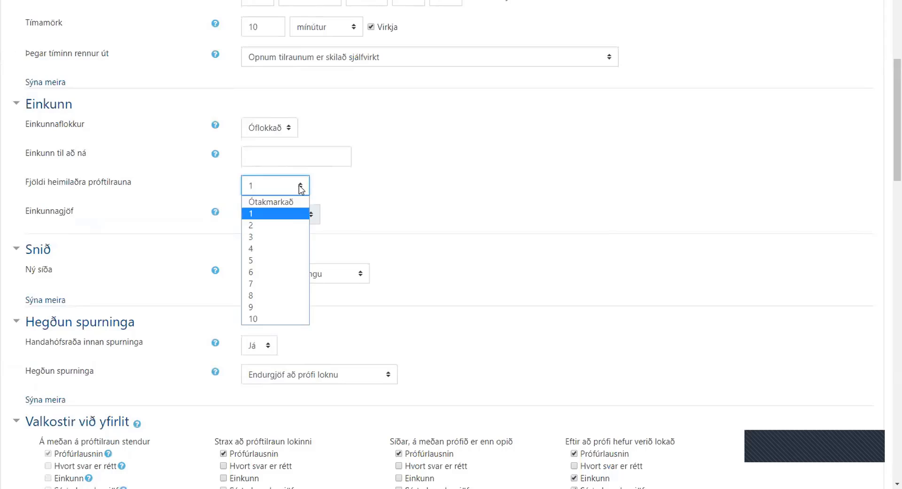
left_click(273, 238)
left_click(289, 219)
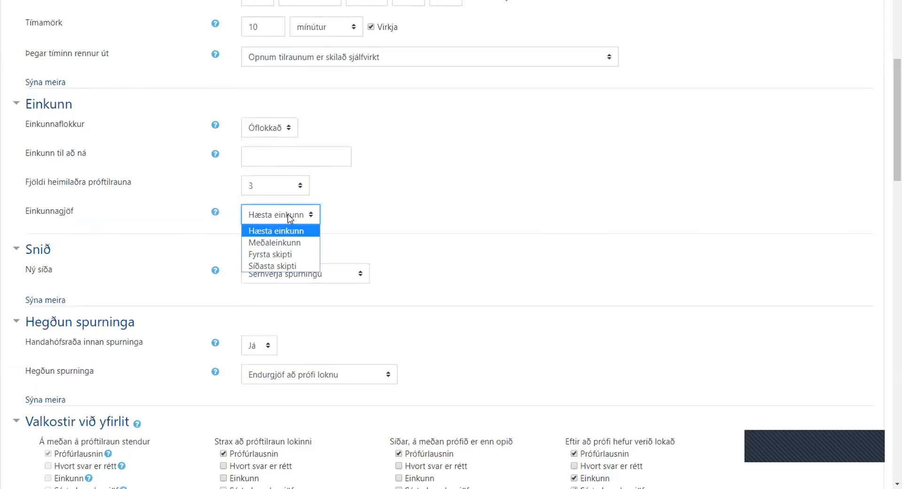
left_click(291, 232)
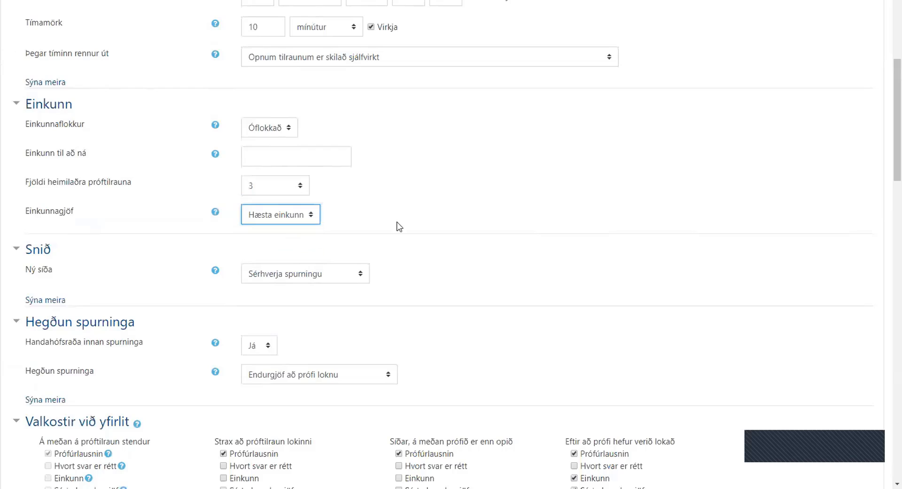
left_click(414, 200)
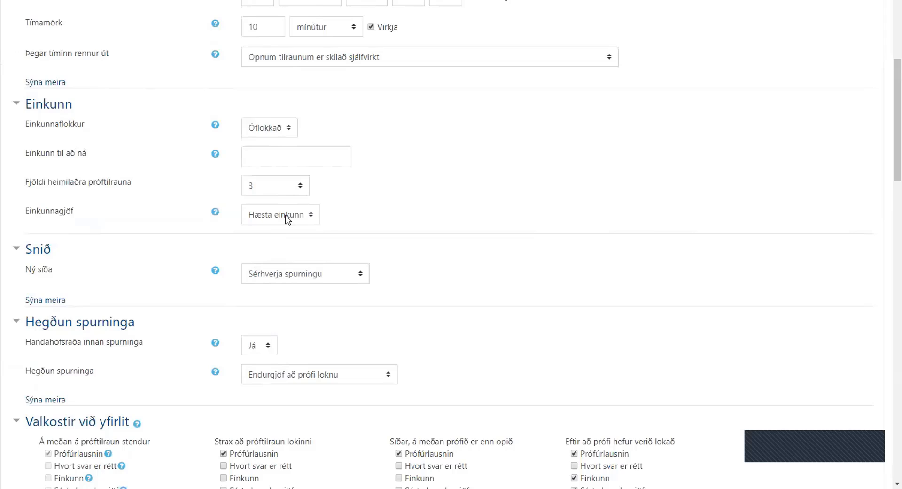
left_click(295, 188)
left_click(274, 211)
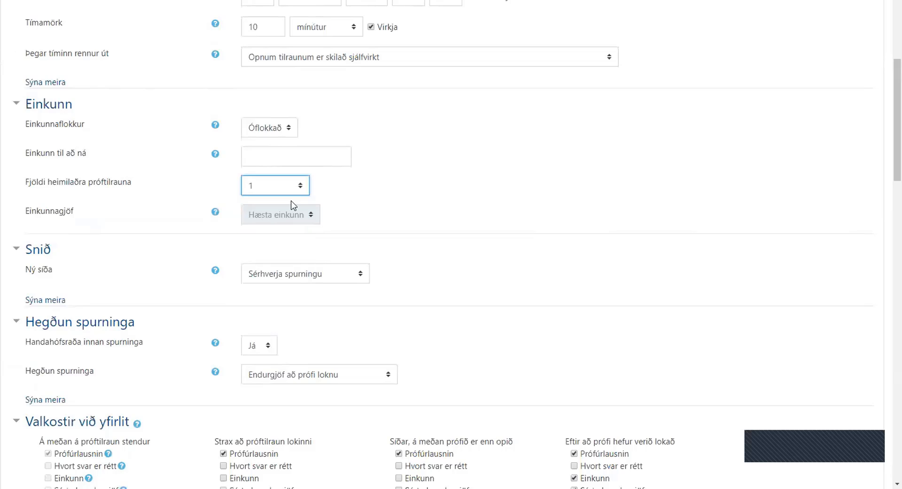
Disable Prófúrlausnin in the review options for immediately after the attempt and for later while the quiz is still open.
scroll(78, 271, "down", 7)
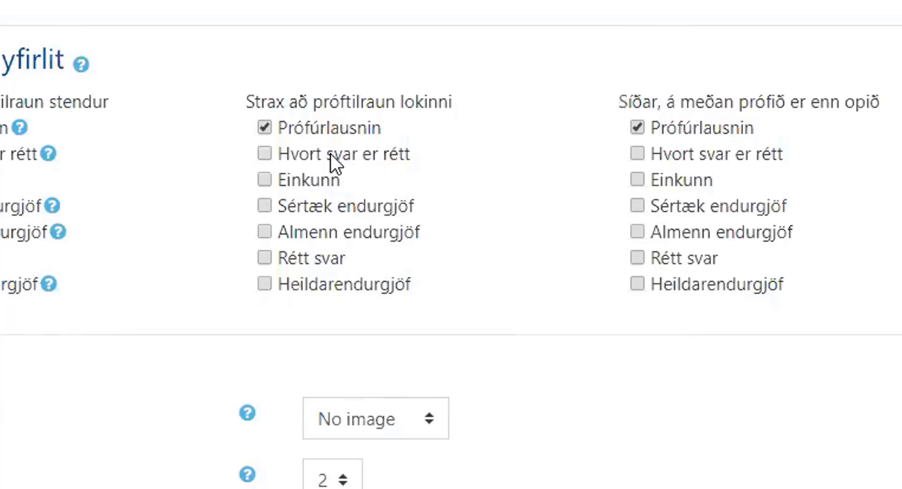
left_click(264, 126)
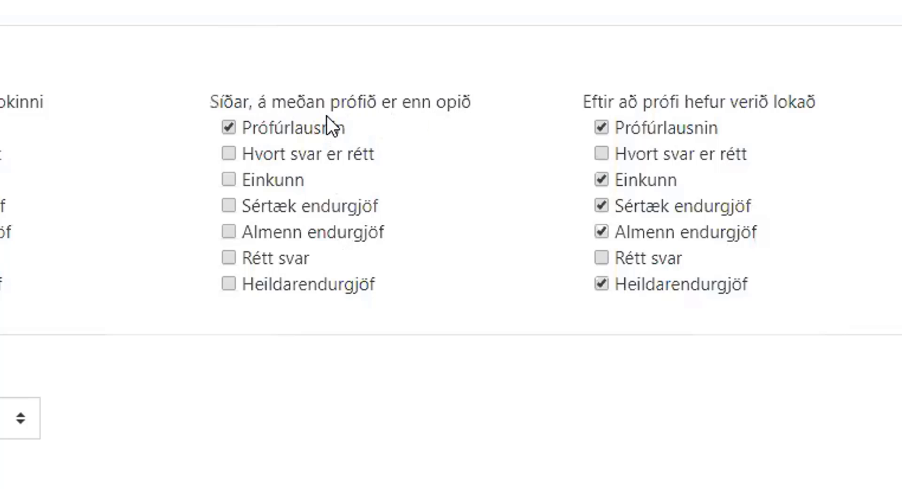
left_click(226, 129)
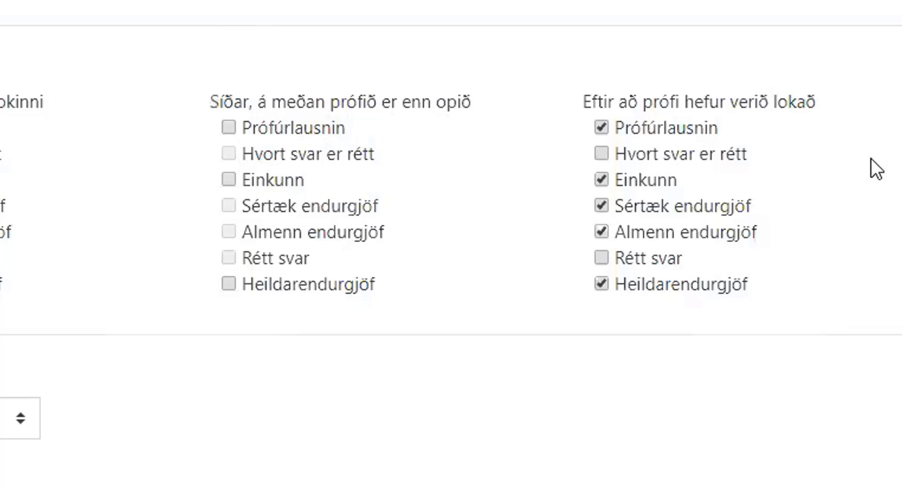
For review after the quiz closes, keep Prófúrlausnin and Einkunn, disable Heildarendurgjöf, and enable Rétt svar and Hvort svar er rétt.
scroll(452, 245, "up", 15)
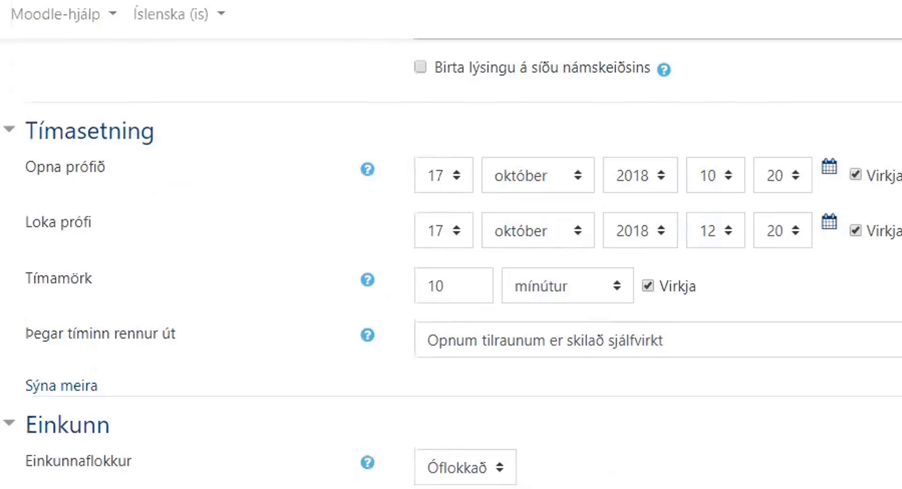
scroll(452, 263, "down", 20)
scroll(451, 263, "up", 3)
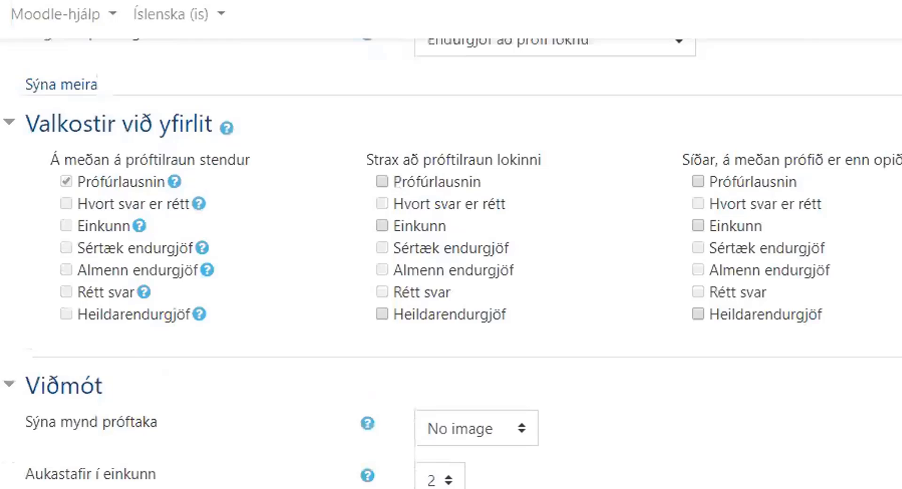
scroll(451, 263, "up", 1)
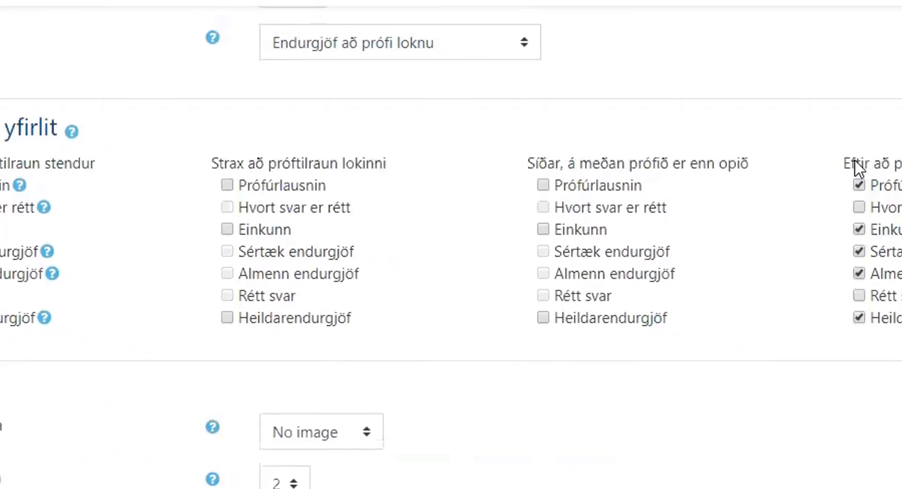
left_click(601, 132)
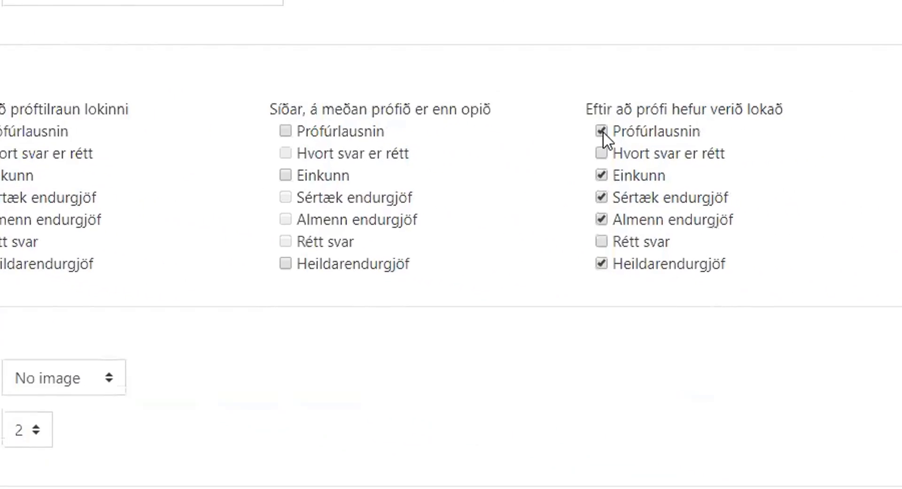
left_click(603, 179)
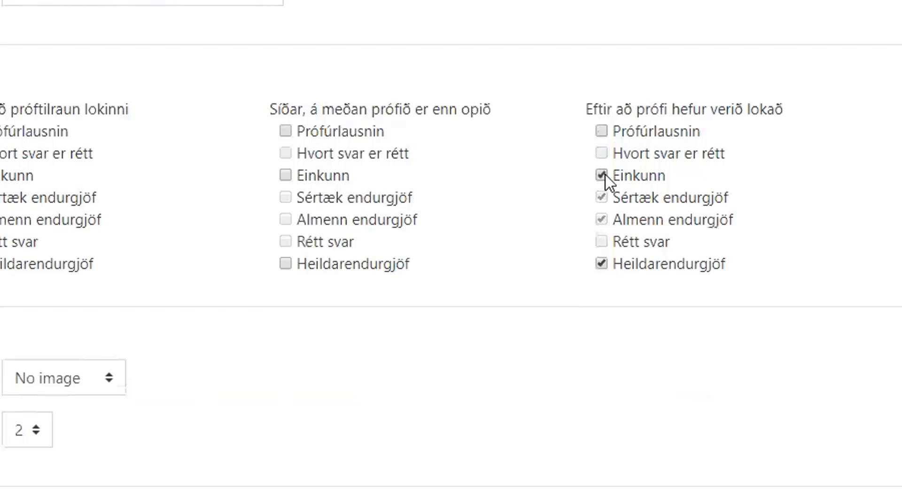
left_click(602, 264)
left_click(602, 132)
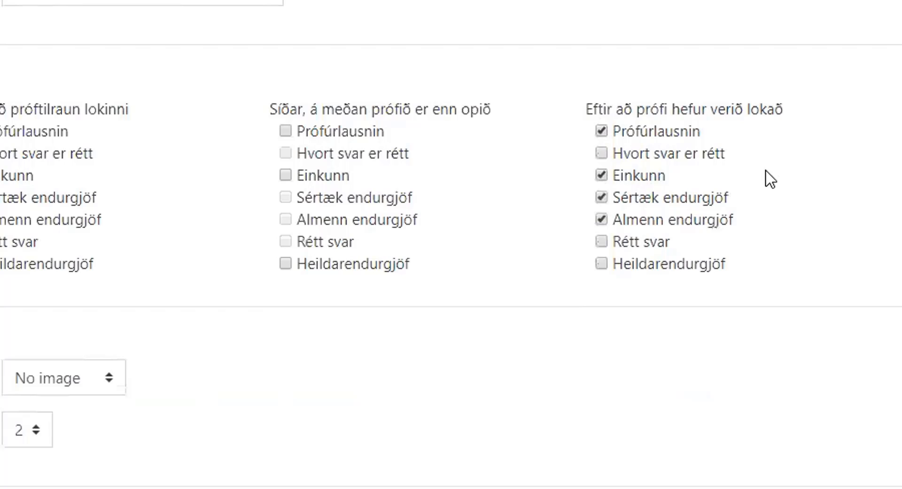
left_click(601, 242)
left_click(605, 149)
Leave the remaining quiz settings as they are, save the new quiz and display it.
scroll(451, 245, "down", 15)
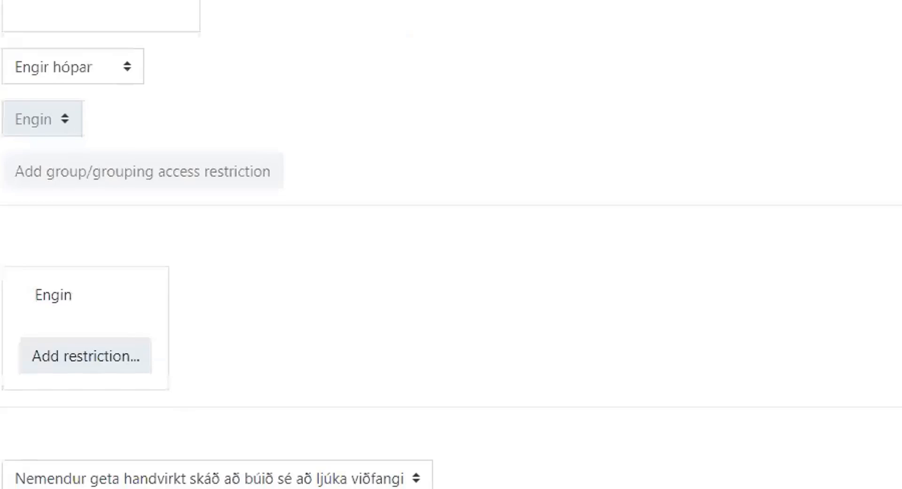
scroll(842, 273, "down", 3)
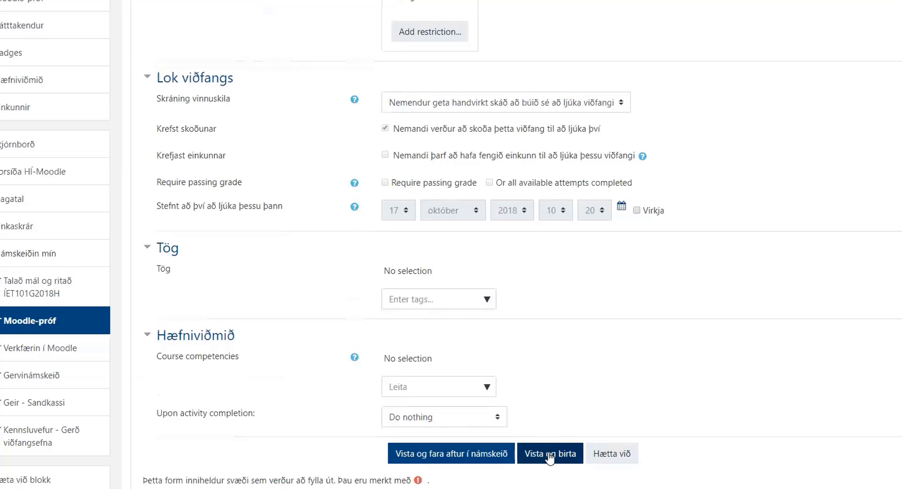
left_click(573, 456)
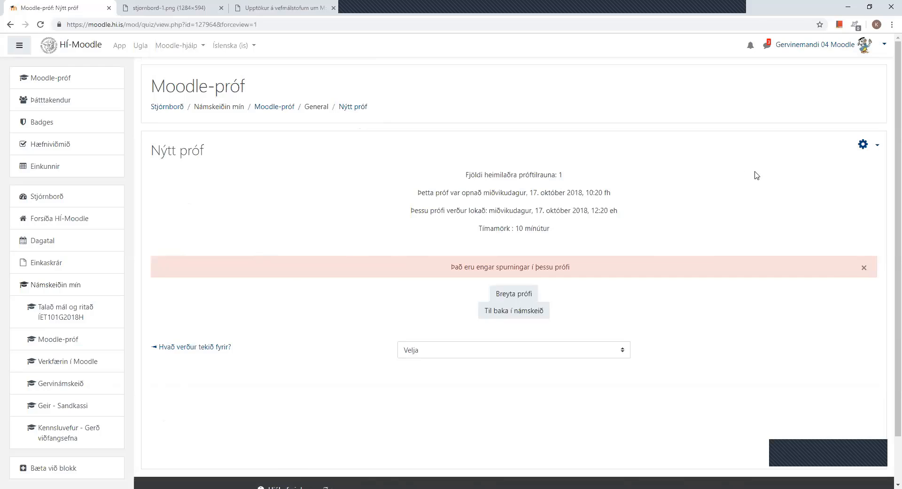
Reopen the settings of the quiz "Nýtt próf" and expand its Tímasetning section.
left_click(863, 146)
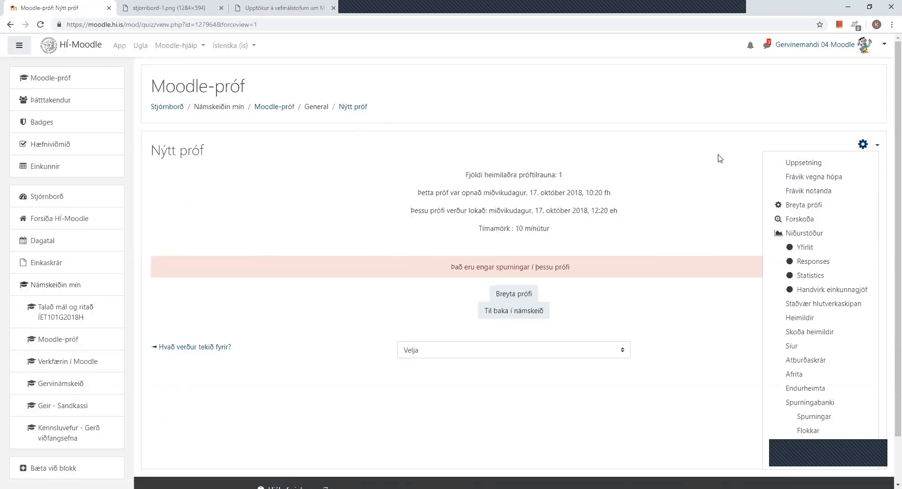
left_click(793, 164)
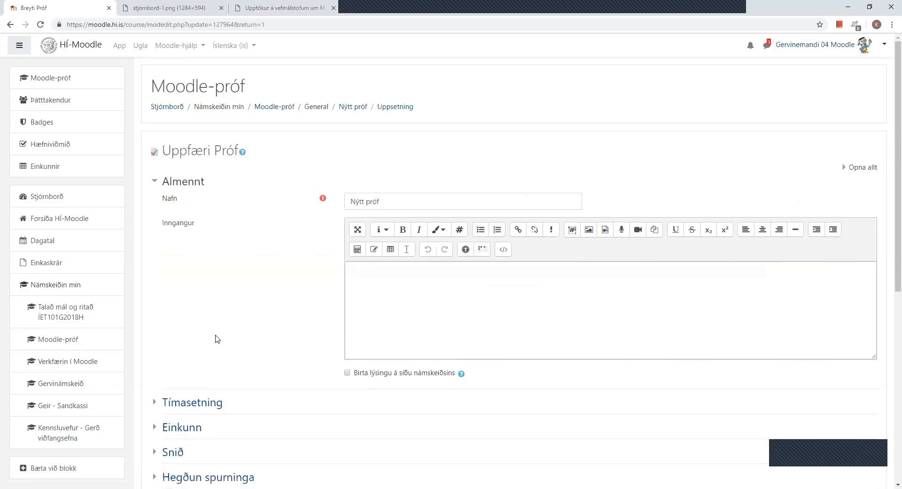
scroll(215, 338, "down", 4)
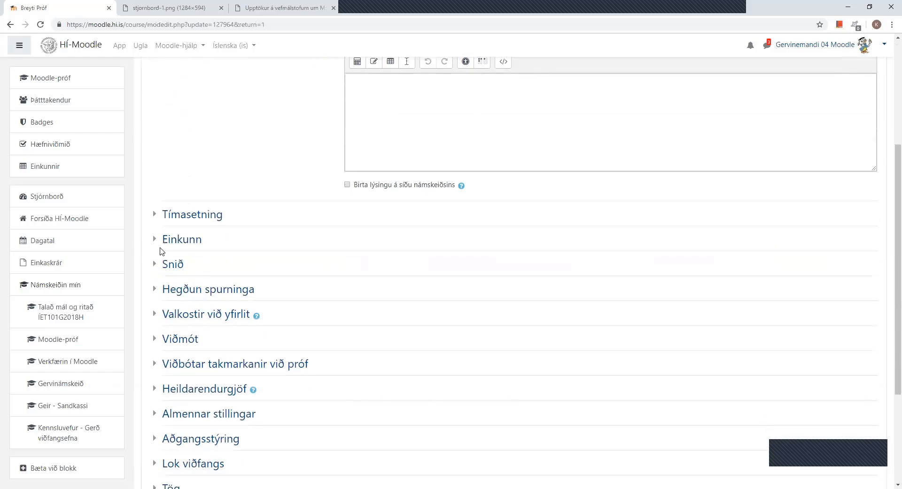
left_click(154, 215)
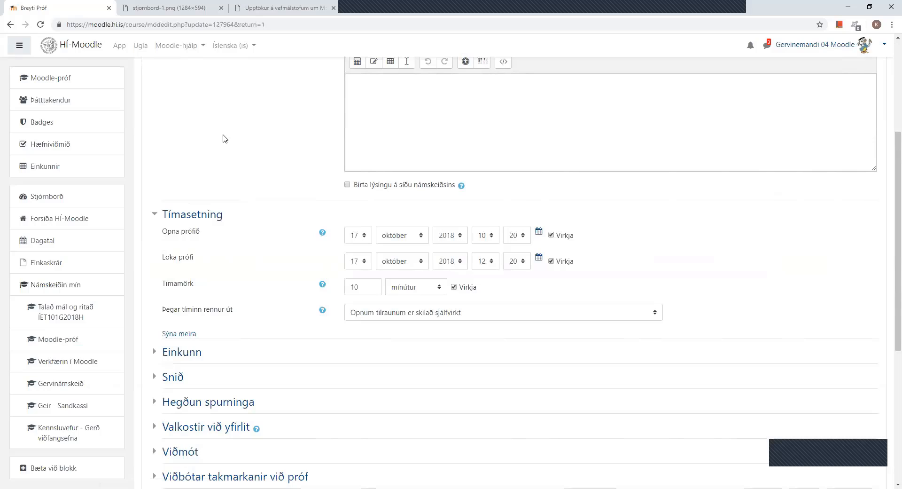
Disable the quiz's opening and closing times and enable both again.
left_click(551, 235)
left_click(551, 261)
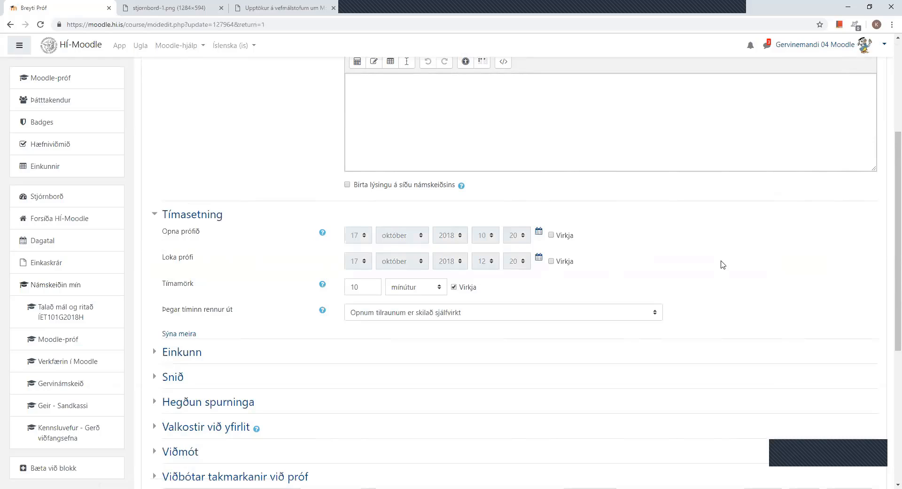
left_click(551, 235)
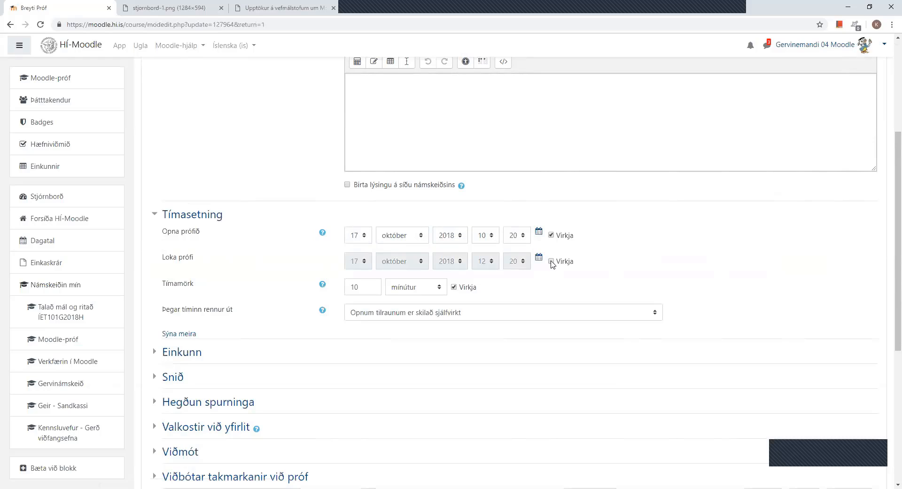
left_click(551, 261)
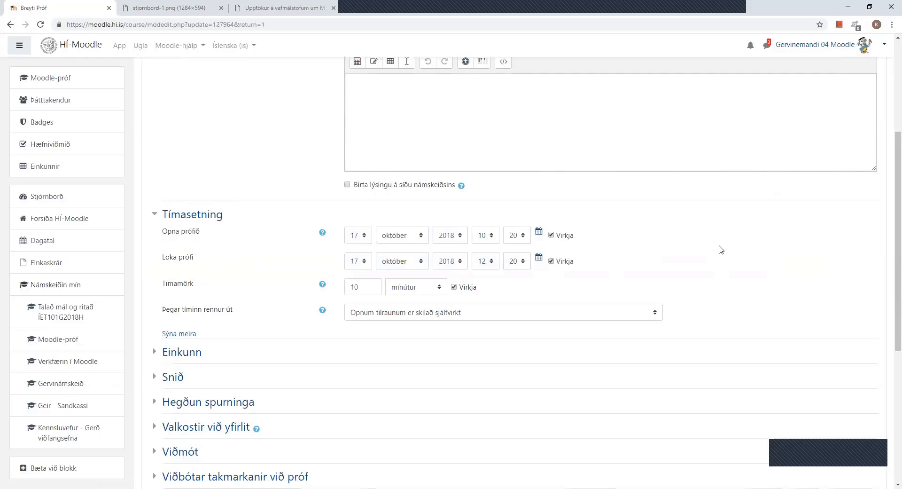
Set the year of both the quiz's opening and closing dates to 2017.
scroll(686, 273, "up", 3)
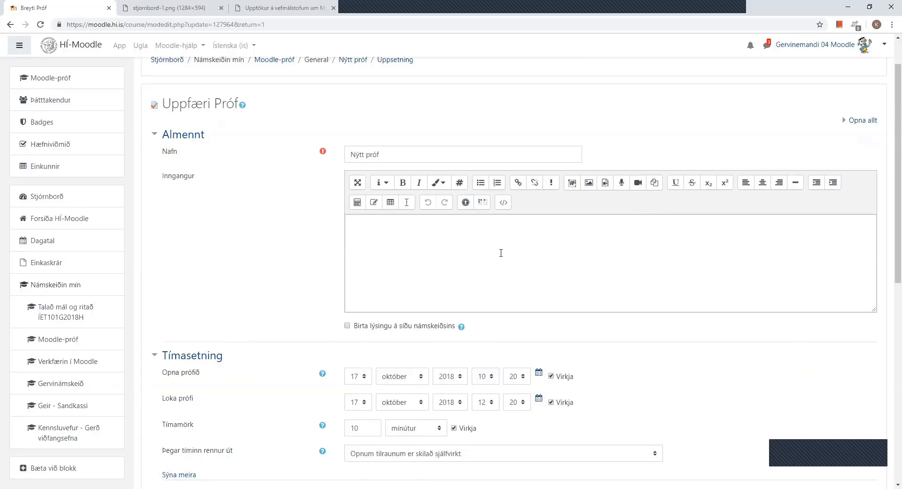
scroll(501, 253, "down", 4)
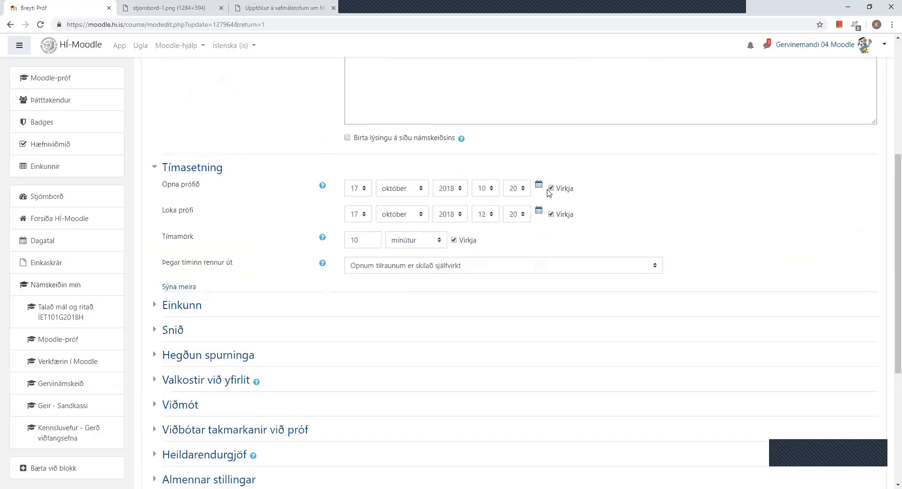
left_click(458, 188)
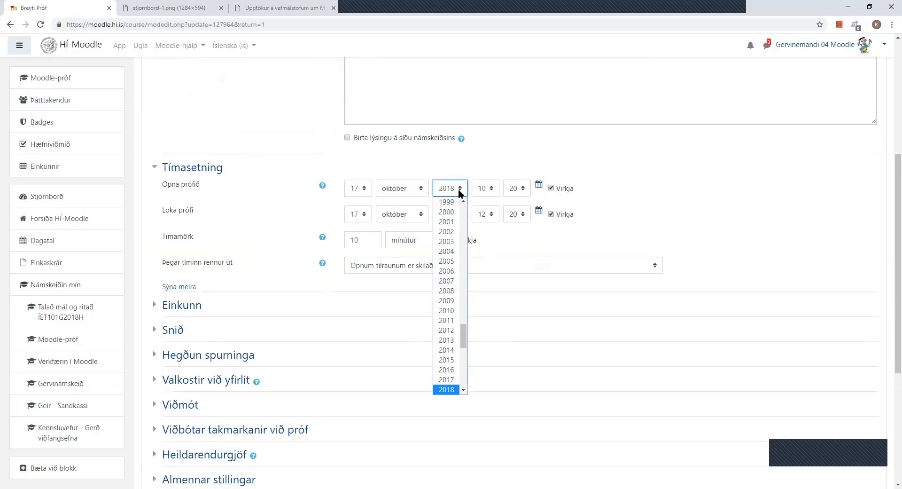
left_click(454, 379)
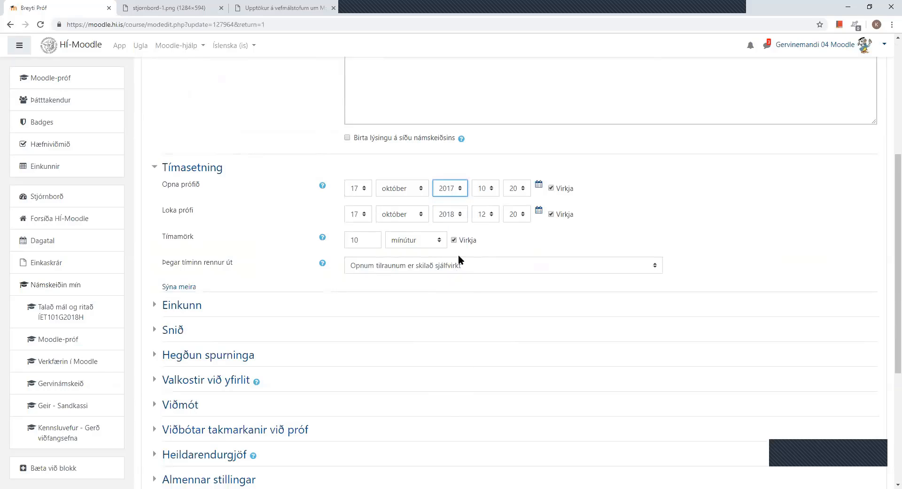
left_click(460, 214)
left_click(454, 406)
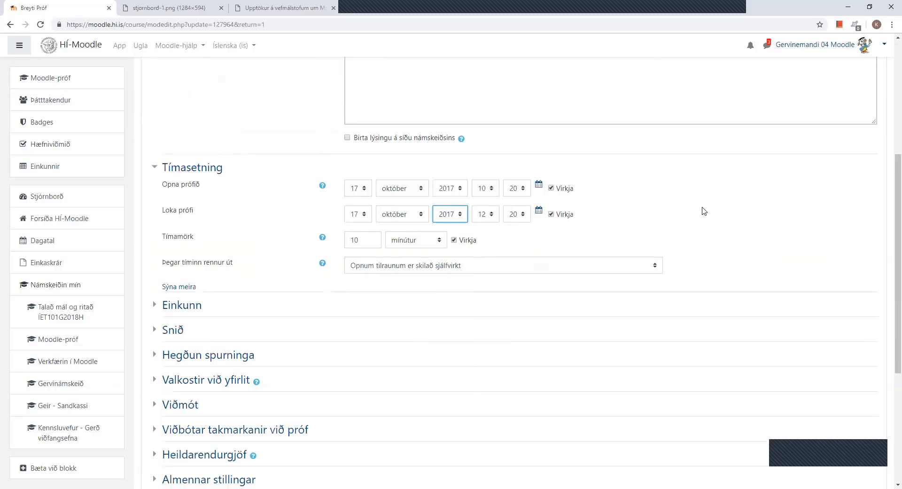
left_click(734, 204)
Set the year of both the quiz's opening and closing dates back to 2018.
left_click(462, 191)
scroll(454, 390, "down", 1)
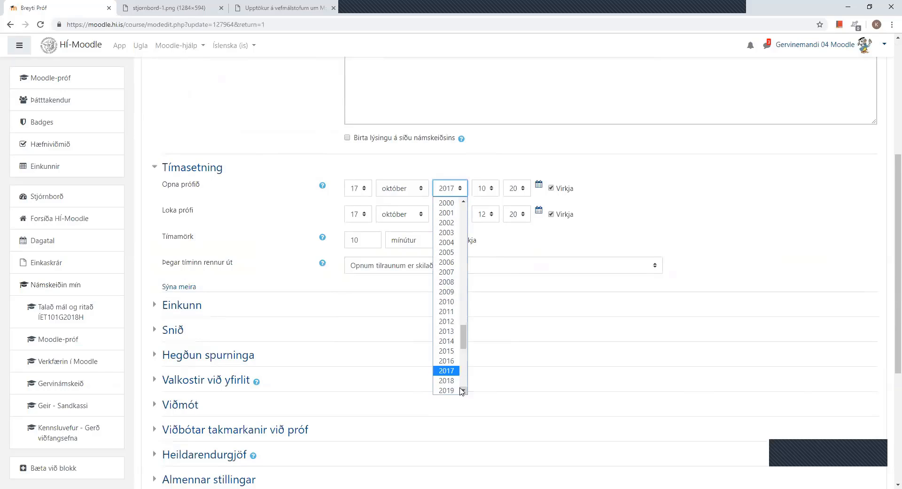
left_click(456, 371)
left_click(463, 217)
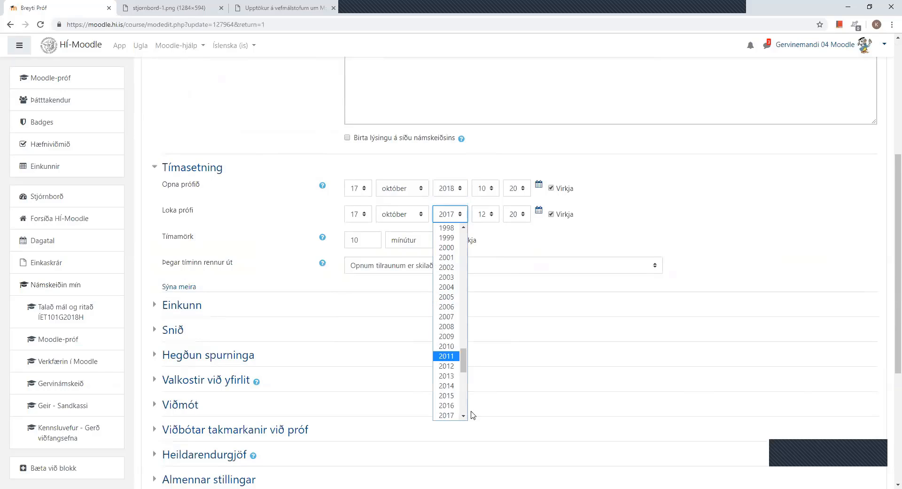
scroll(453, 409, "down", 1)
left_click(453, 406)
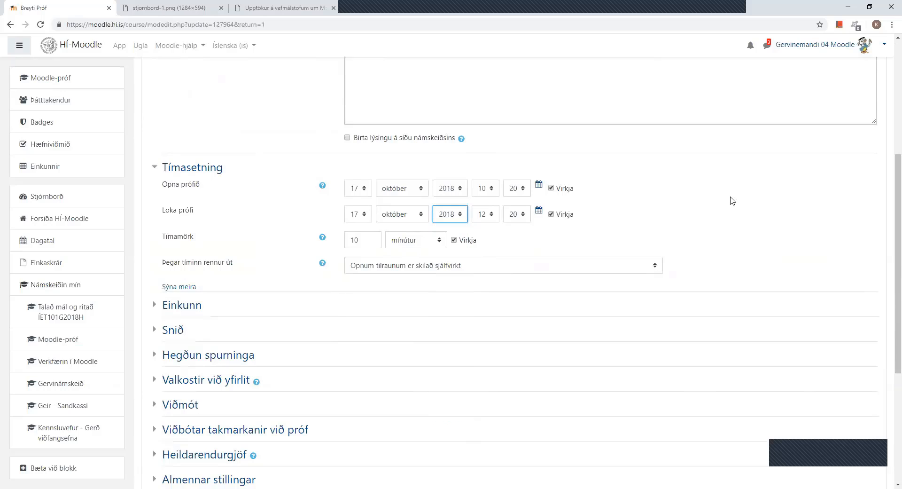
Leave the quiz settings without saving, return to the Moodle-próf course page and turn course editing off.
scroll(766, 221, "up", 1)
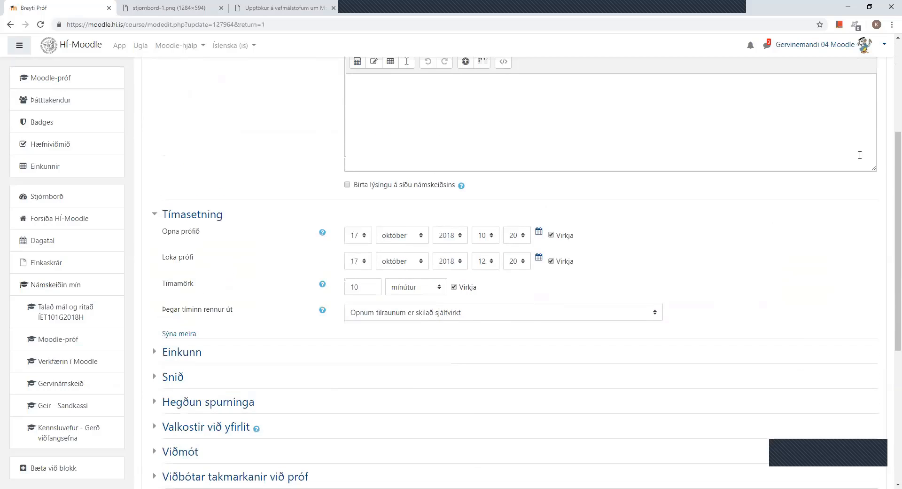
left_click_drag(897, 180, 896, 66)
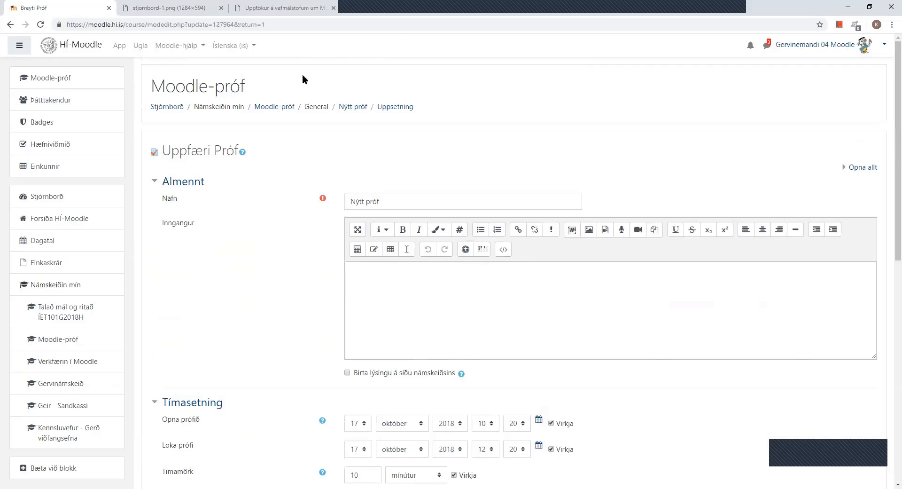
left_click(280, 110)
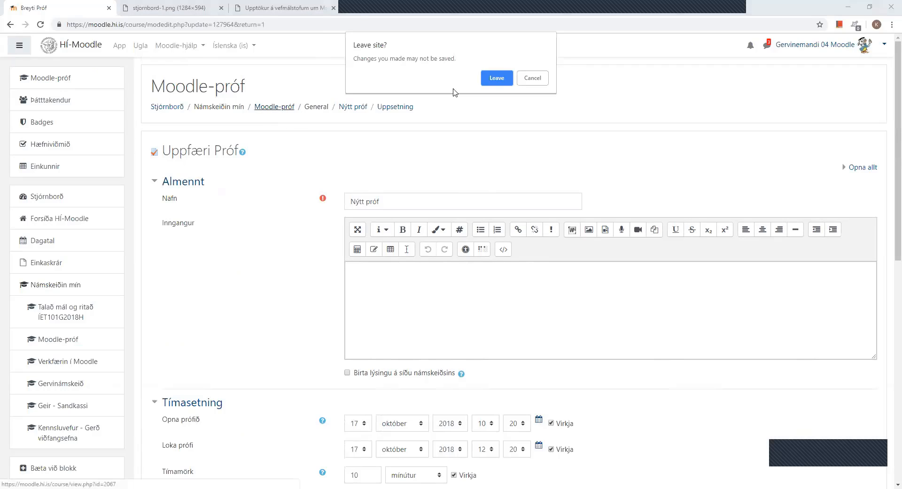
left_click(493, 81)
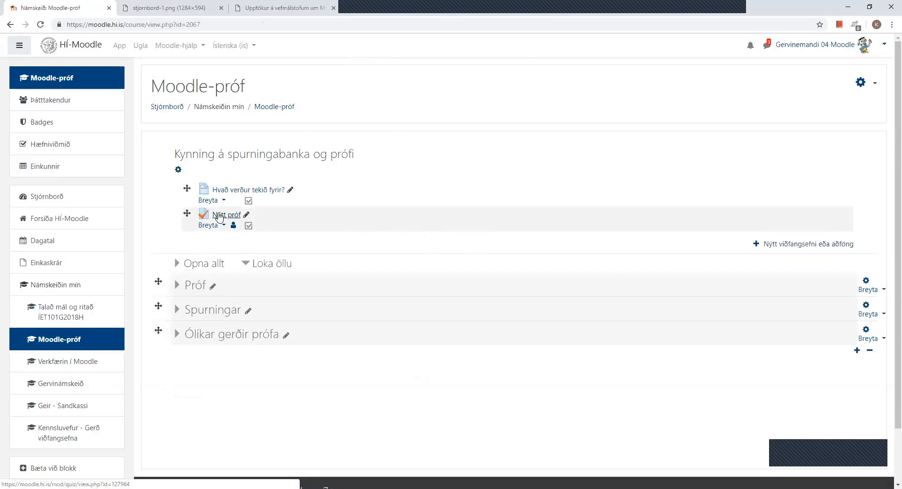
left_click(860, 82)
left_click(788, 115)
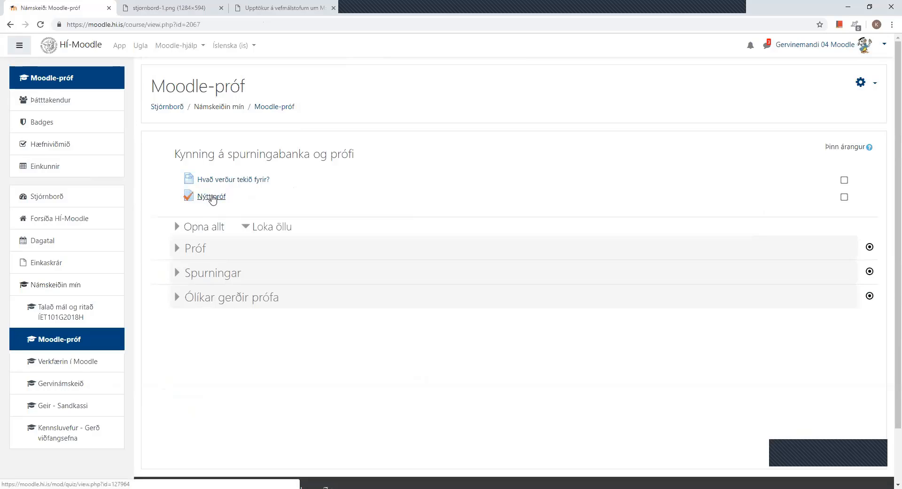
Open the quiz "Nýtt próf" and go to its question editing page.
left_click(212, 197)
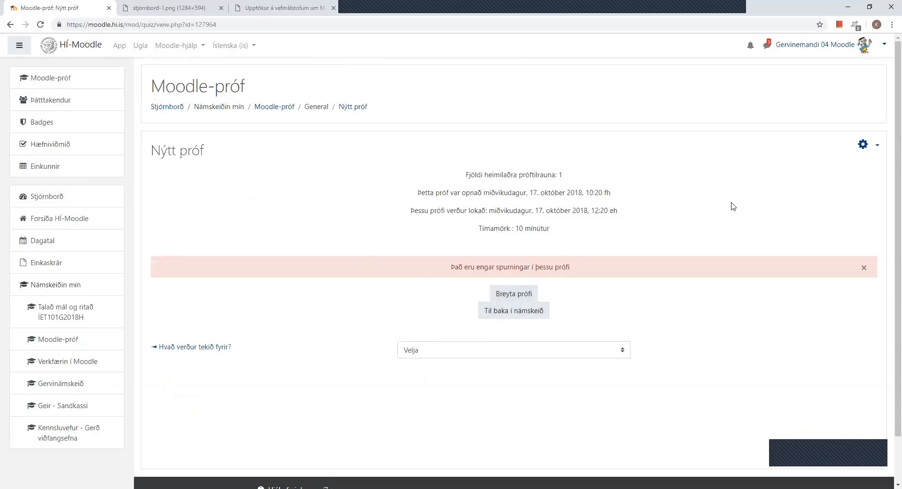
left_click(876, 150)
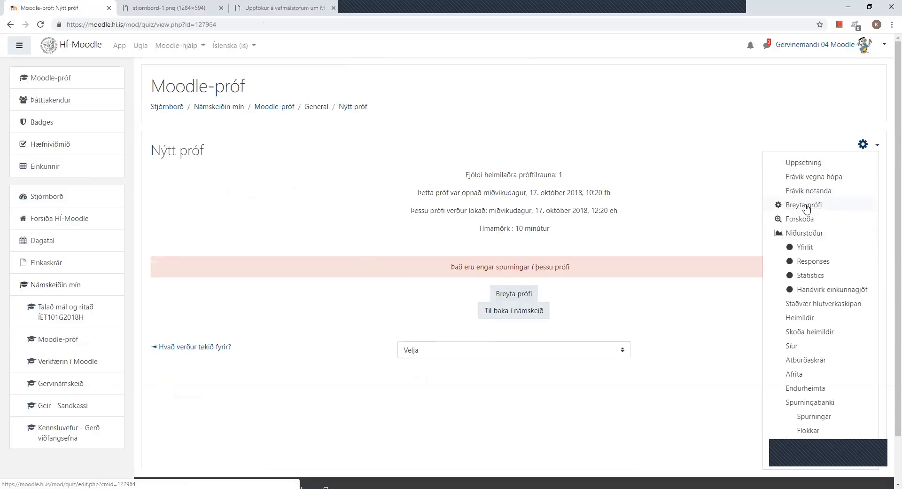
left_click(596, 316)
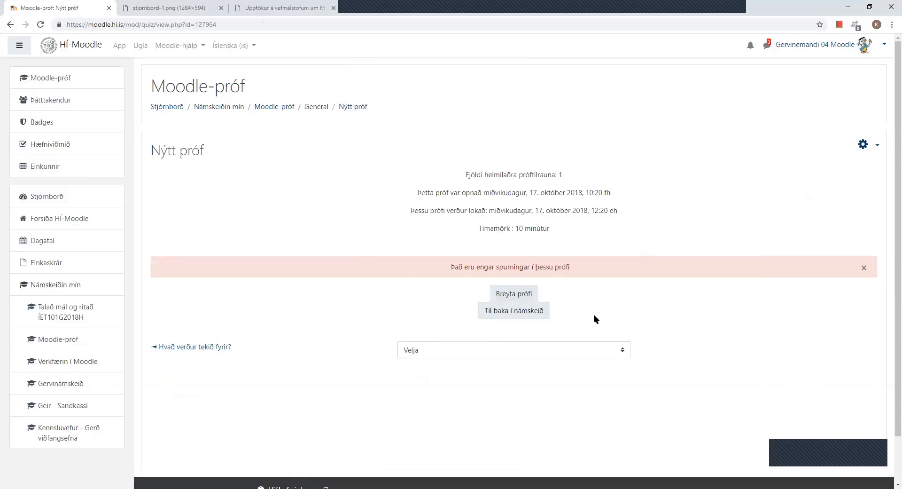
left_click(513, 292)
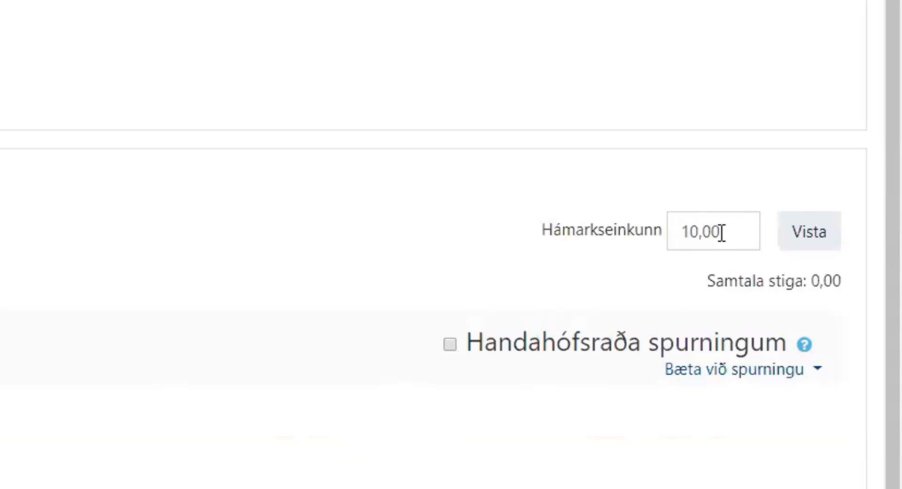
Add Mannshjartað, Hamdan bin Mohmmed Al Maktoum, Ritgerð úr Brennu-Njálssögu and Gapfill to the quiz from the question bank category "Alls konar spurningar".
left_click(716, 376)
scroll(654, 407, "down", 2)
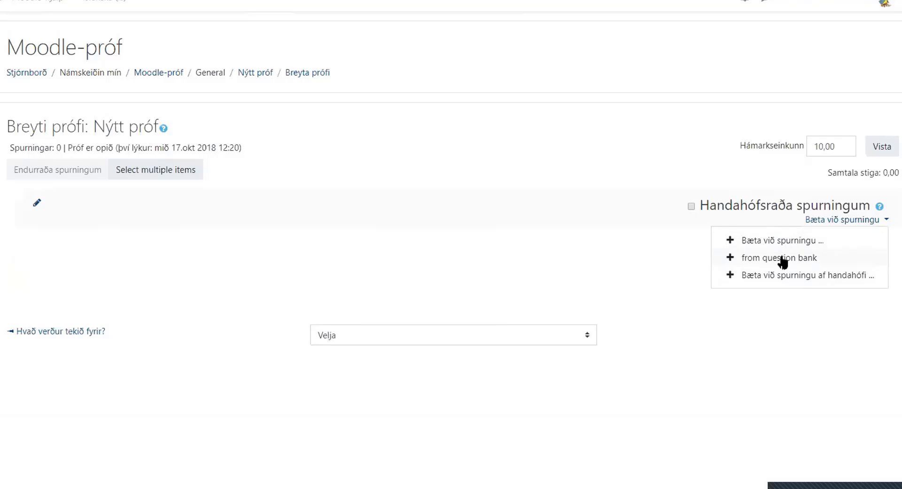
left_click(782, 257)
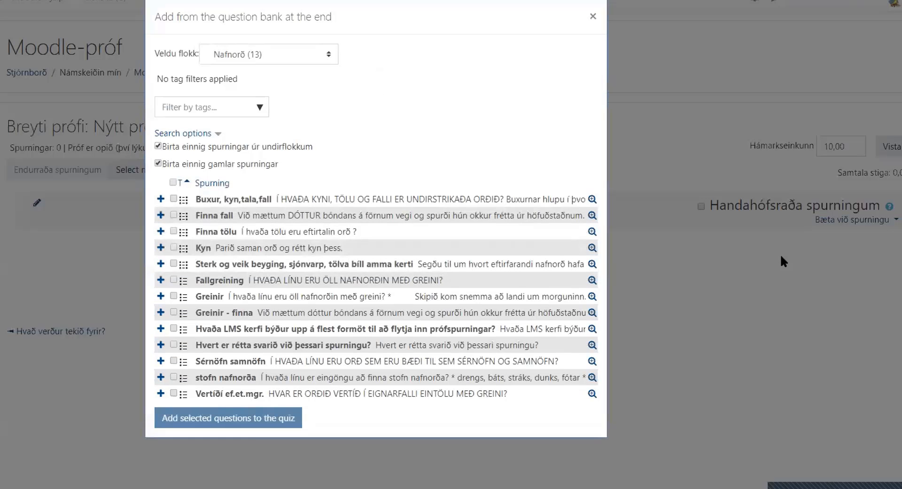
left_click(307, 56)
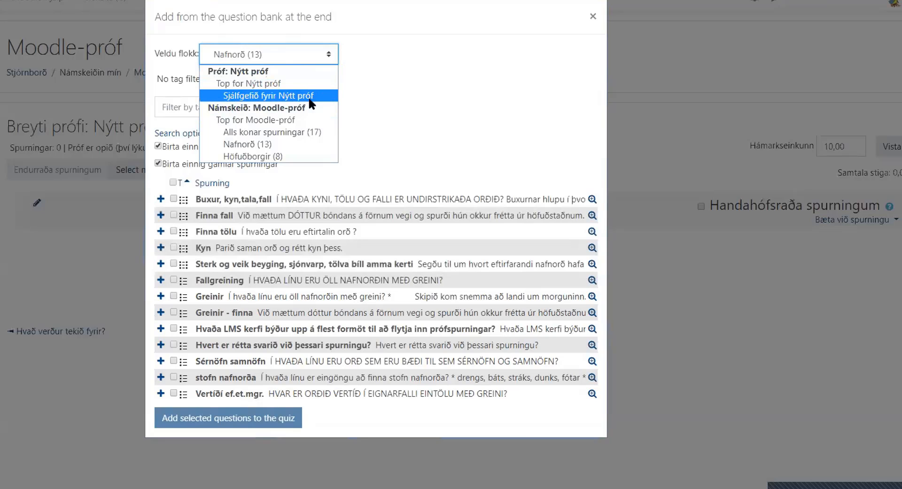
left_click(282, 132)
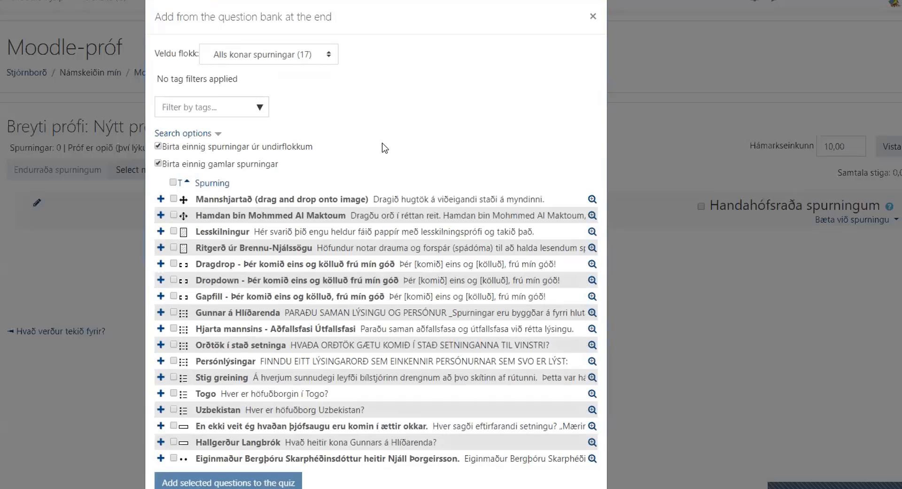
left_click(174, 247)
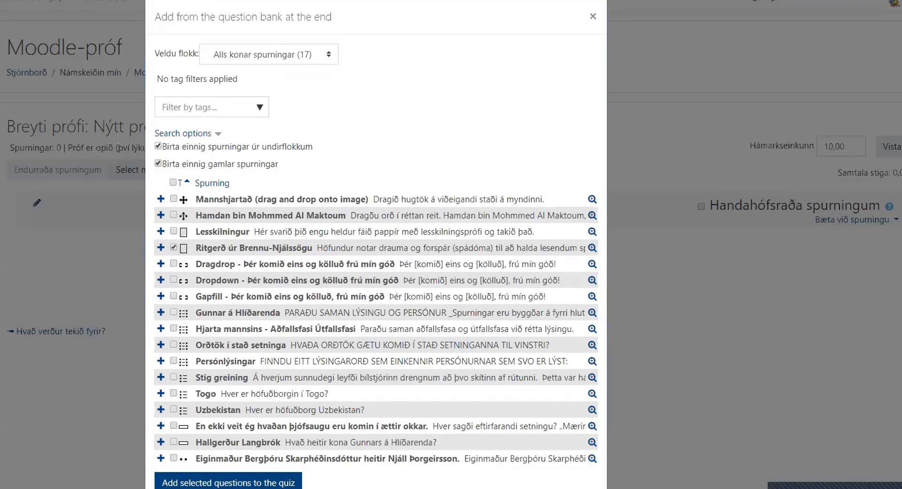
left_click(173, 199)
left_click(256, 482)
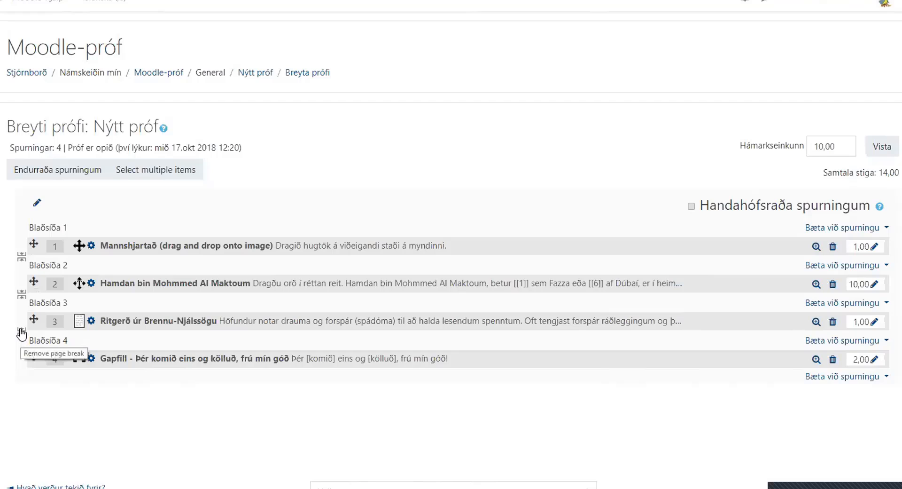
Add 3 random questions from the category "Höfuðborgir" at the end of the quiz.
left_click(856, 377)
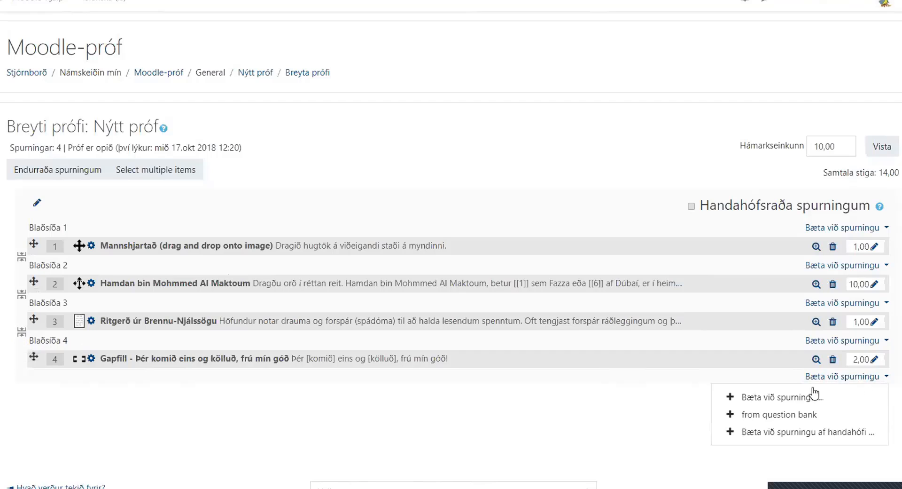
left_click(793, 432)
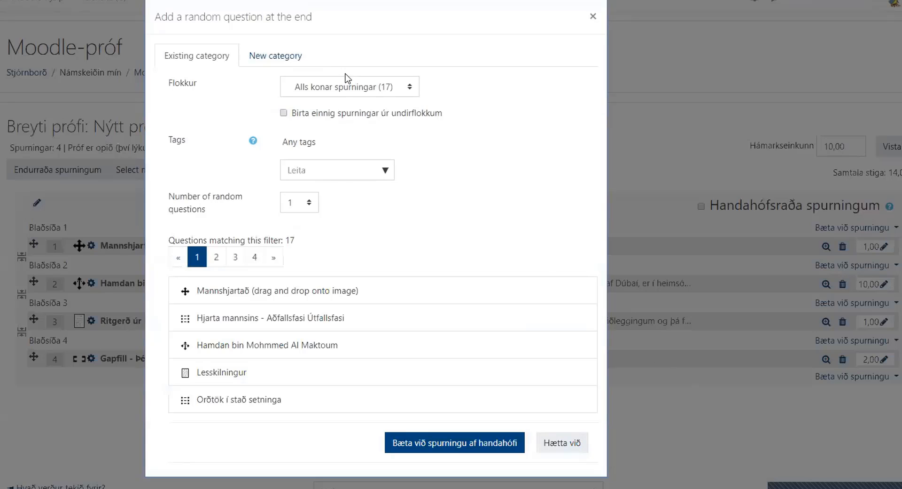
left_click(369, 89)
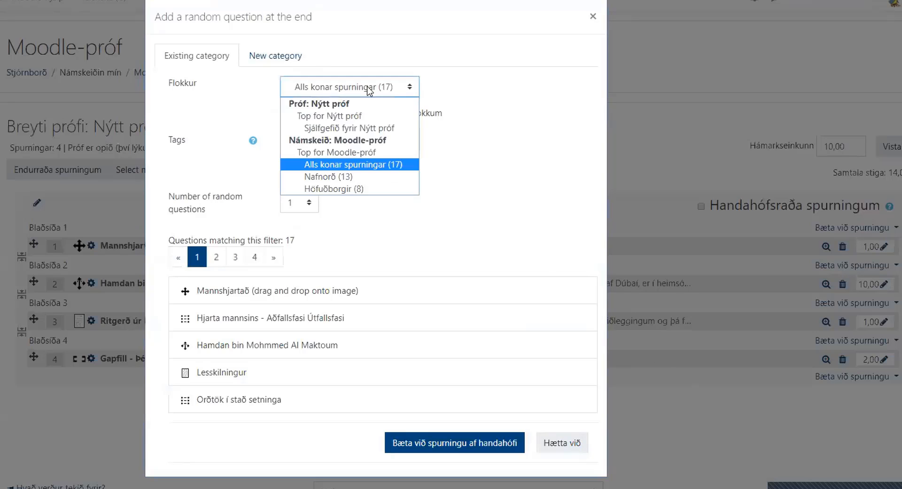
left_click(324, 189)
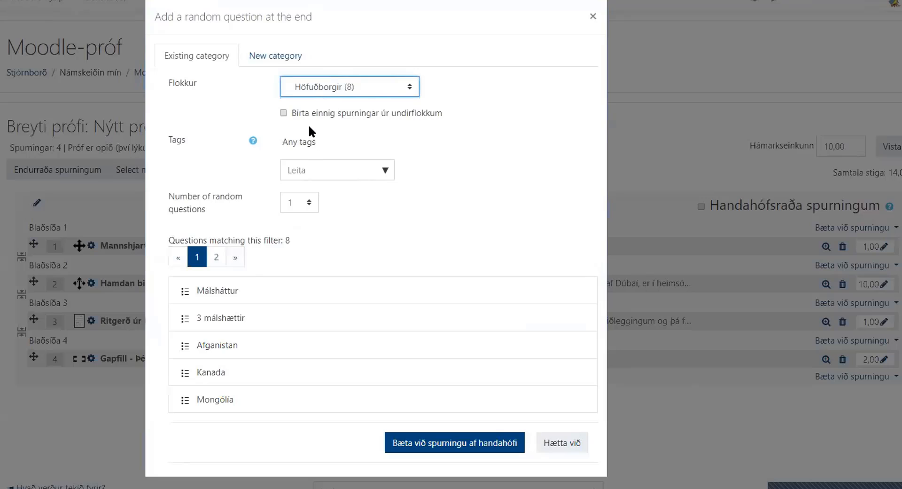
left_click(299, 202)
left_click(297, 244)
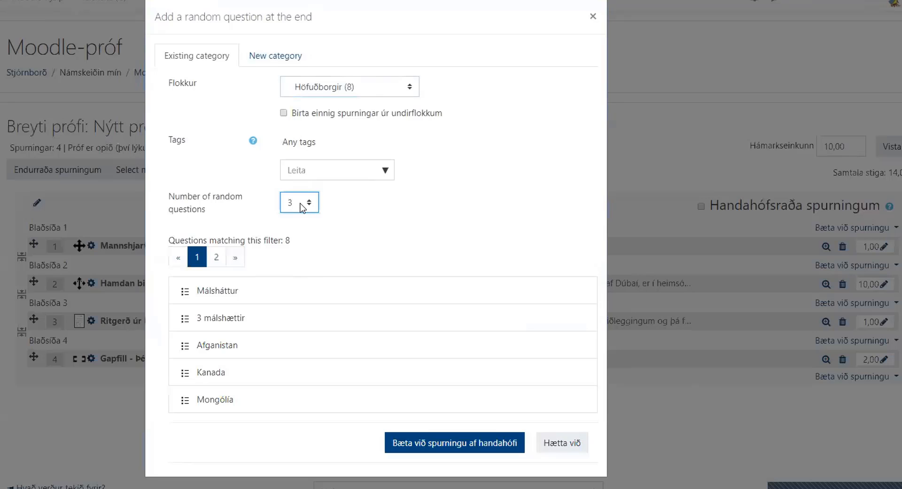
left_click(488, 448)
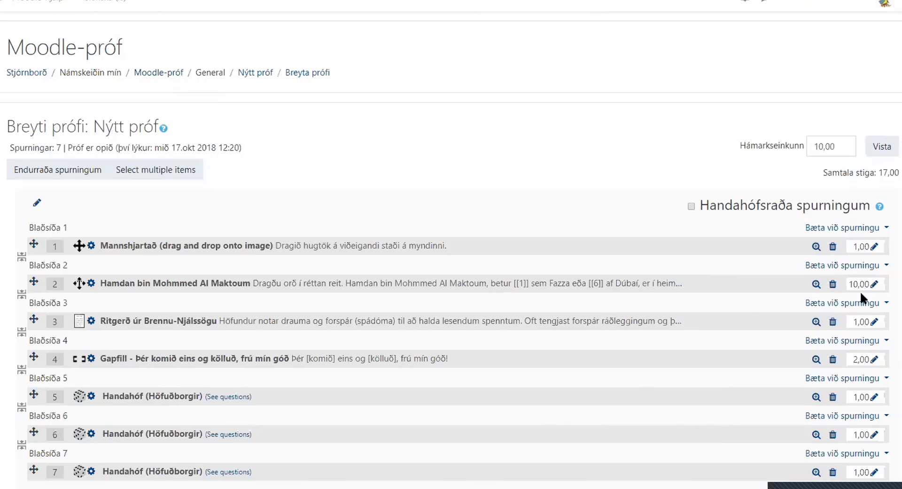
Preview the question "Mannshjartað (drag and drop onto image)" and set its maximum mark to 5.
left_click(817, 248)
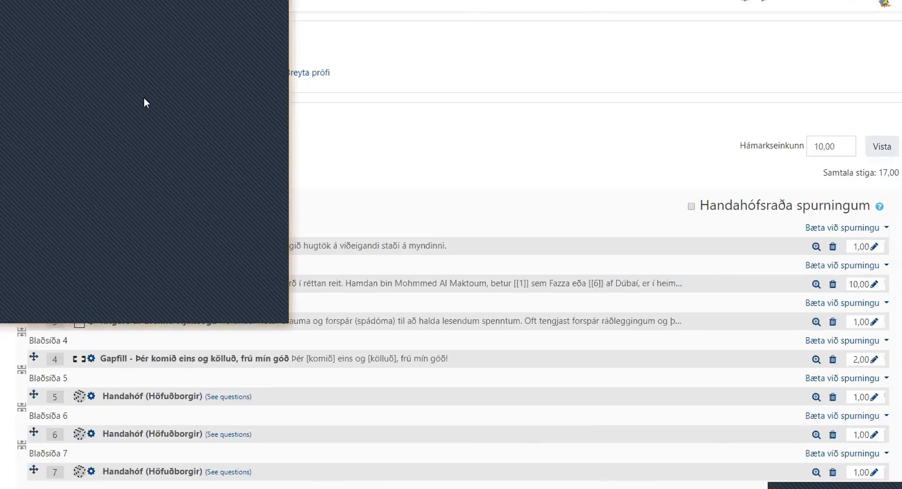
left_click(680, 230)
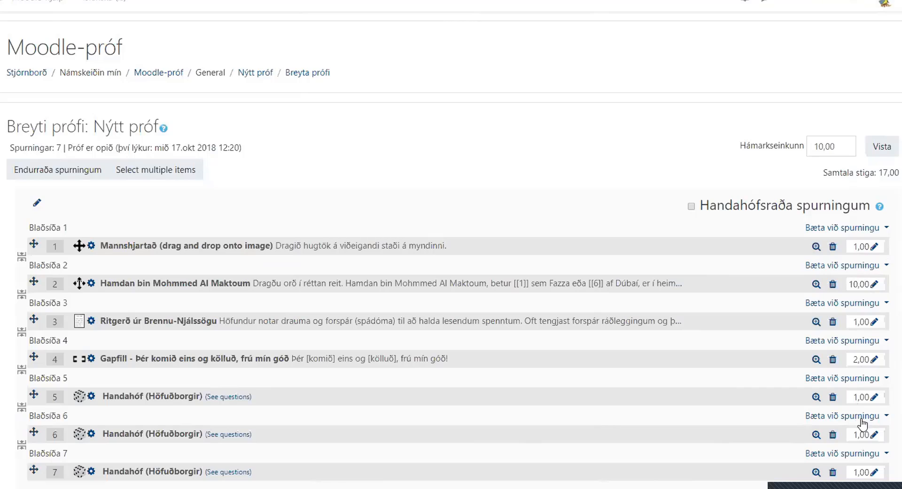
left_click(874, 248)
type("5")
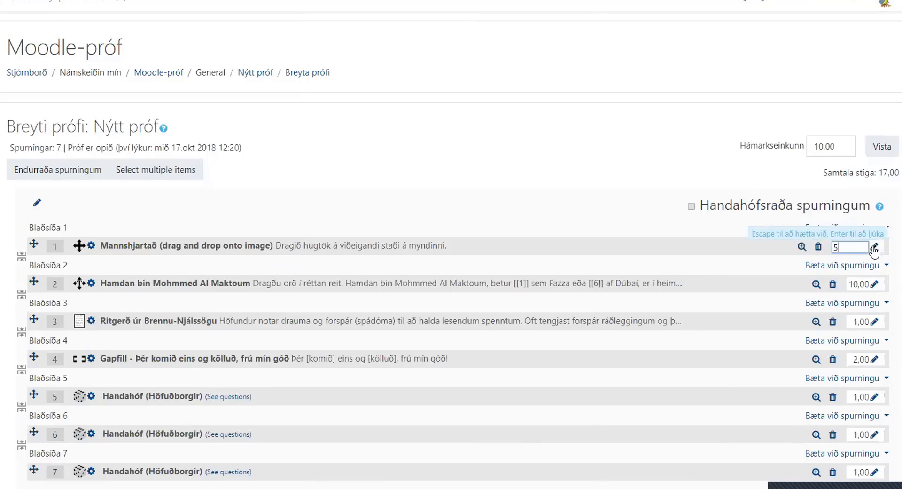
key("Return")
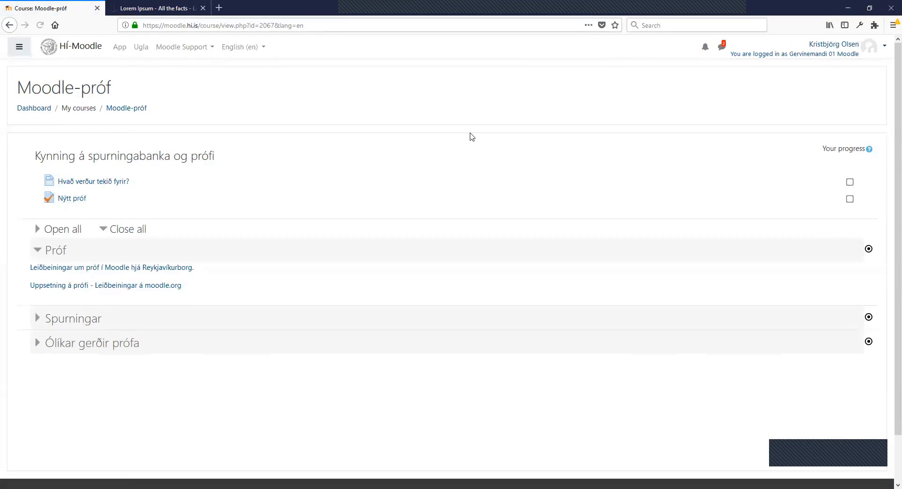
In the student's Firefox session, open the quiz "Nýtt próf" and switch the site language to Íslenska (is).
left_click(73, 199)
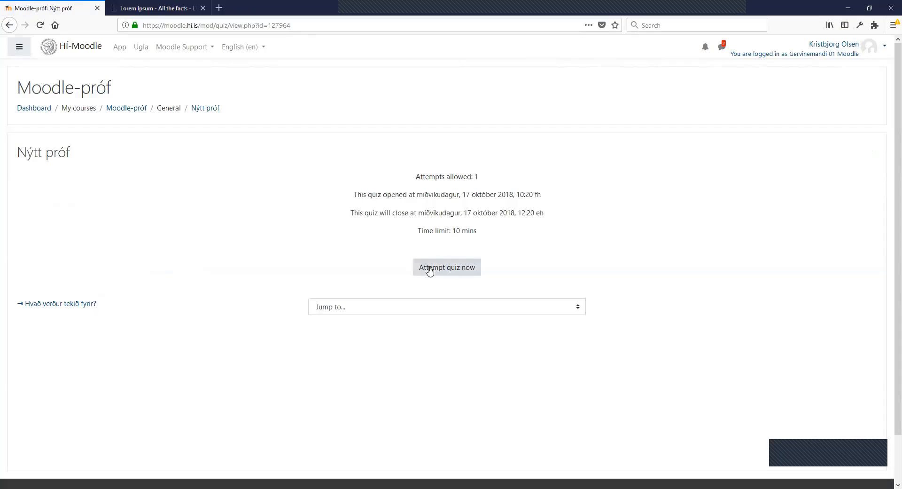
left_click(247, 49)
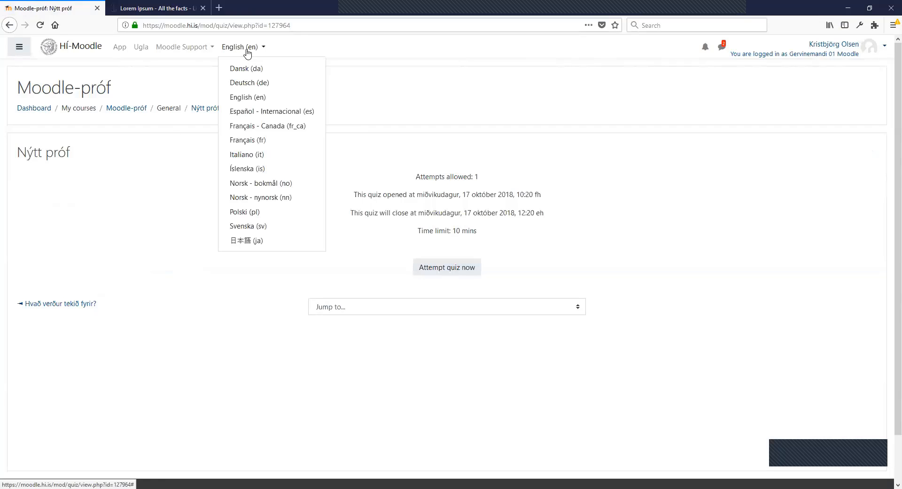
left_click(247, 170)
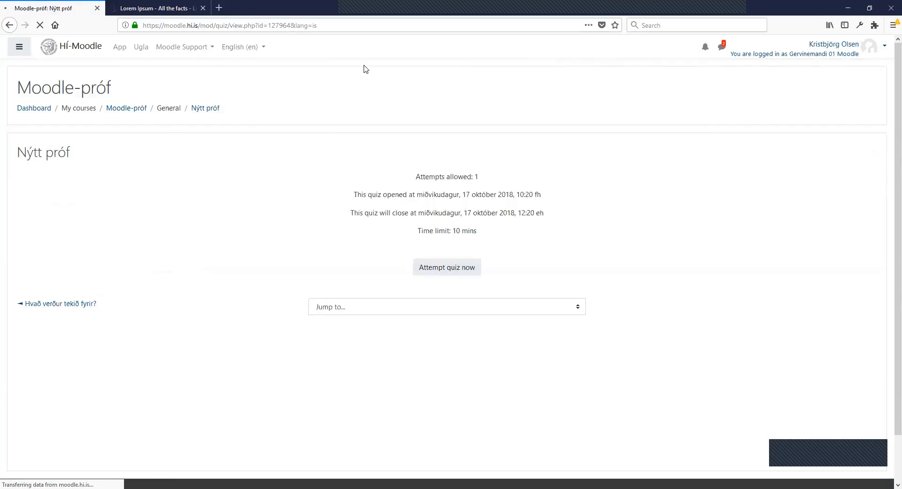
Start the timed quiz attempt and view questions 3 and 2 before returning to question 1.
left_click(467, 277)
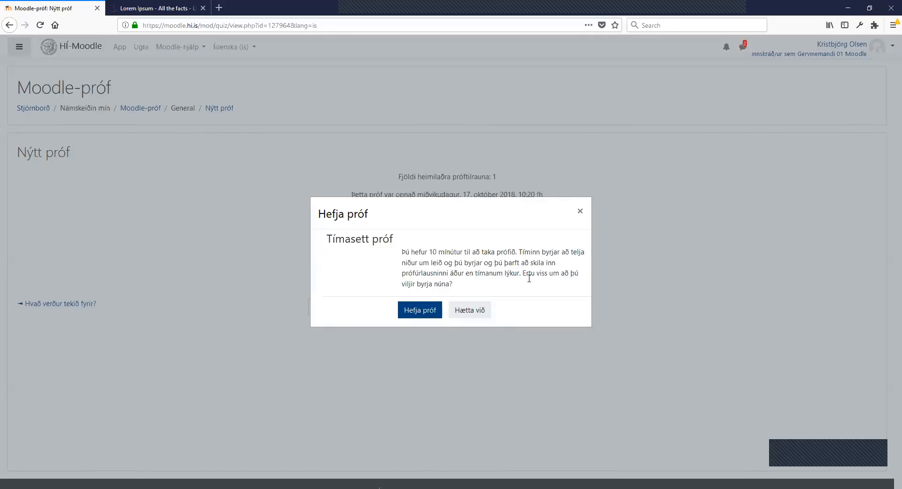
left_click(421, 314)
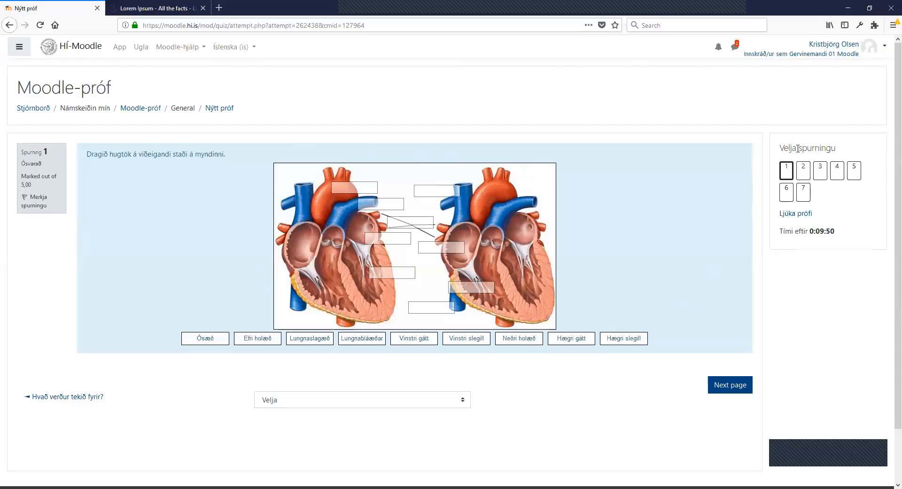
left_click(820, 173)
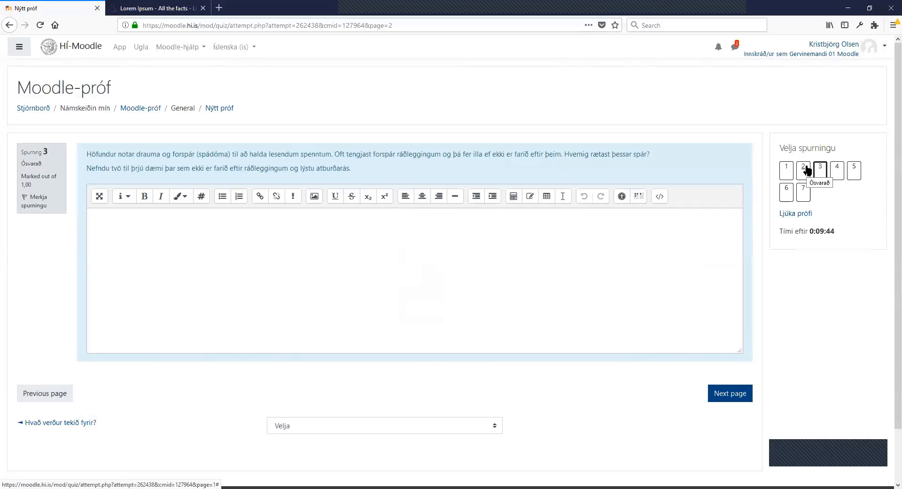
left_click(807, 171)
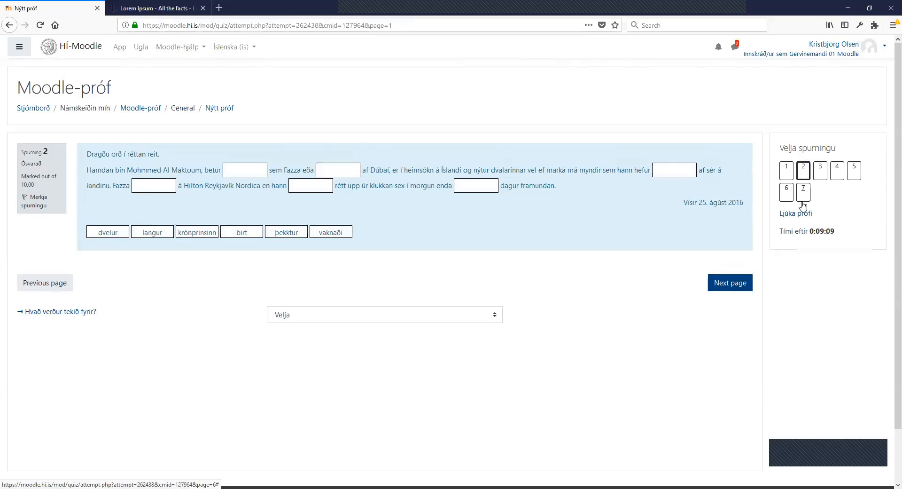
left_click(786, 172)
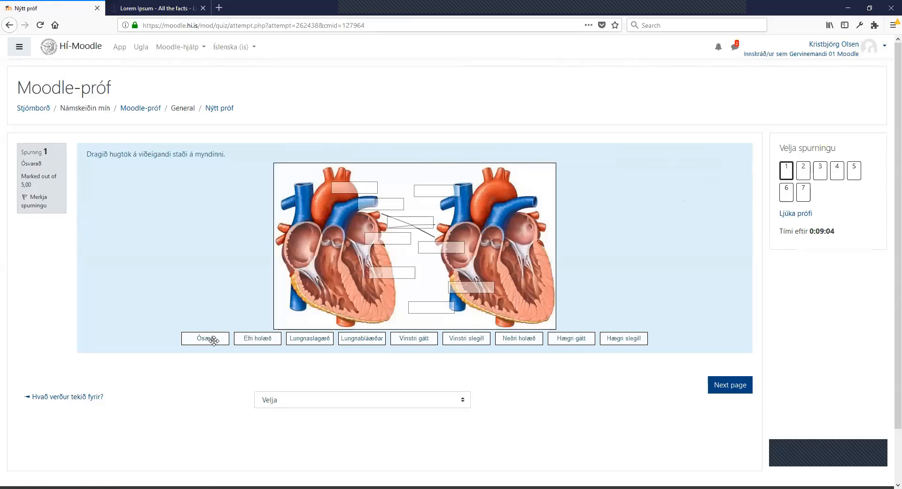
In question 1, place the labels Ósæð, Lungnaslagæð, Hægri slegill and Hægri gátt into boxes on the heart images.
left_click_drag(214, 338, 353, 195)
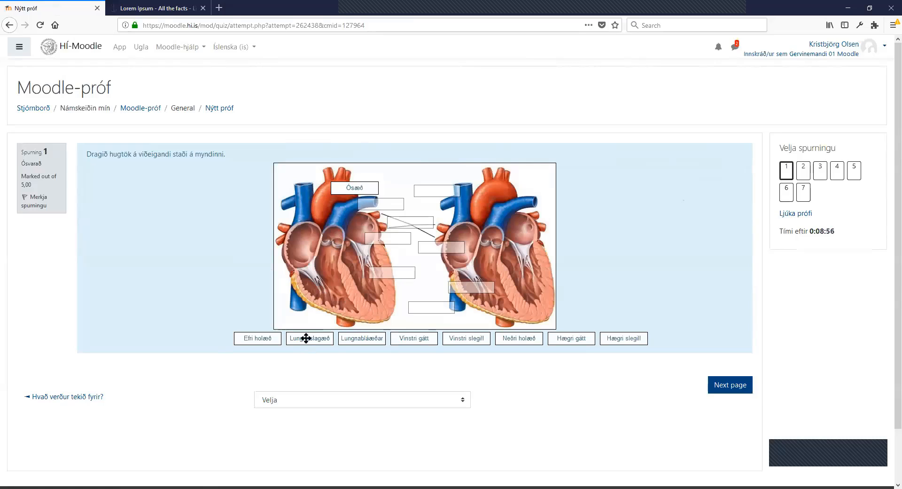
left_click_drag(306, 338, 435, 191)
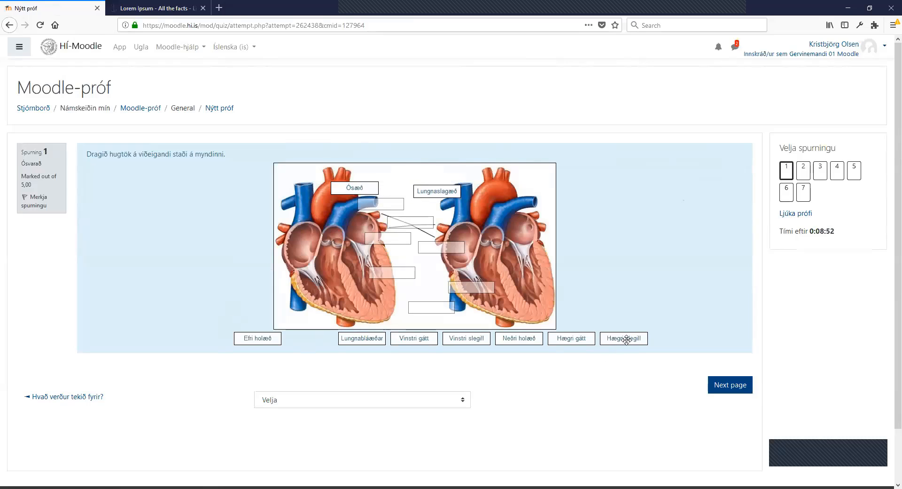
left_click_drag(627, 340, 465, 288)
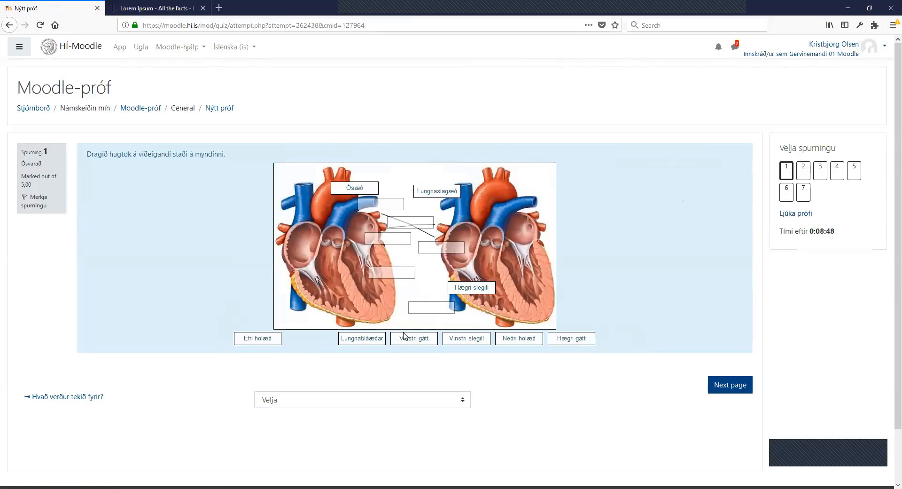
left_click_drag(573, 338, 443, 246)
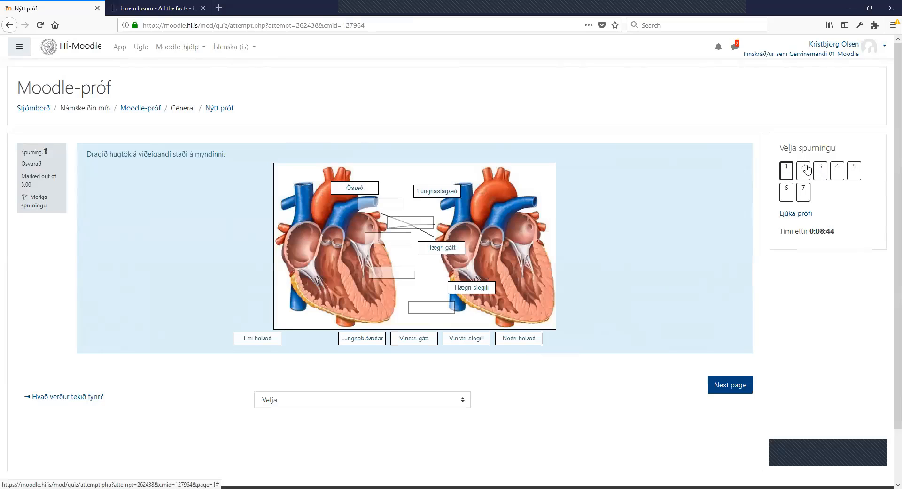
In question 2, fill the first gap with "þekktur" and the second with "krónprinsinn".
left_click(806, 169)
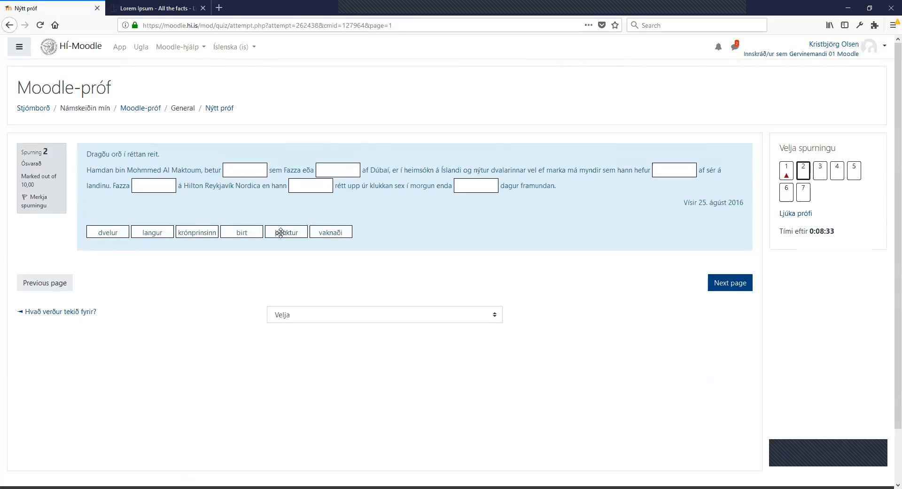
left_click_drag(281, 232, 337, 172)
left_click_drag(289, 230, 258, 170)
left_click_drag(346, 168, 254, 245)
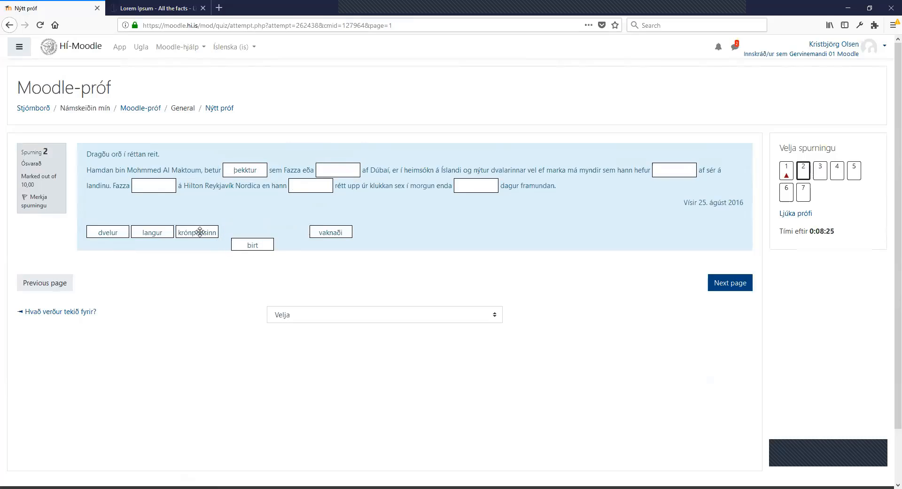
left_click_drag(197, 232, 328, 183)
Pass over questions 3 and 4 unanswered and answer question 5 on South Africa's capital with Cape Town.
left_click(821, 171)
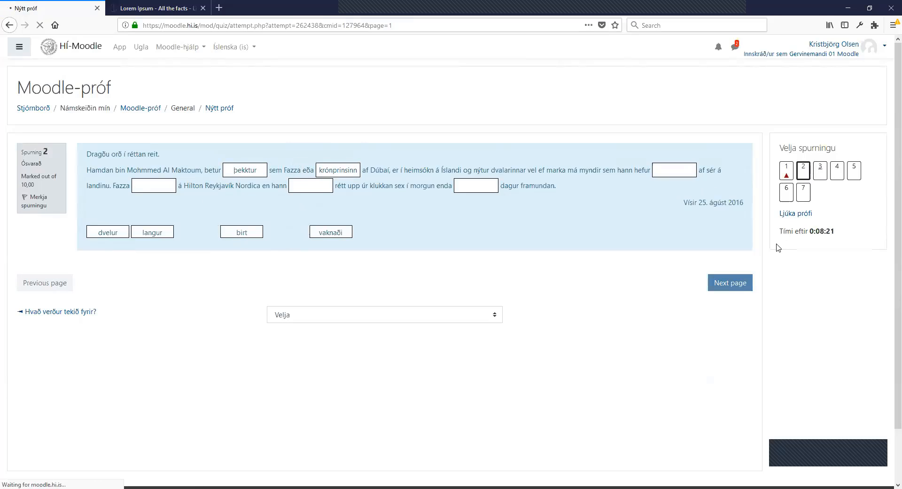
left_click(841, 170)
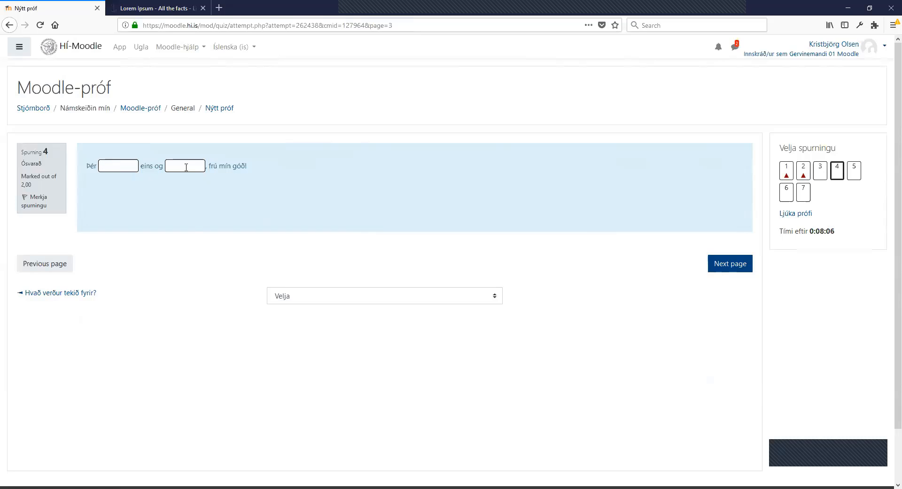
left_click(851, 173)
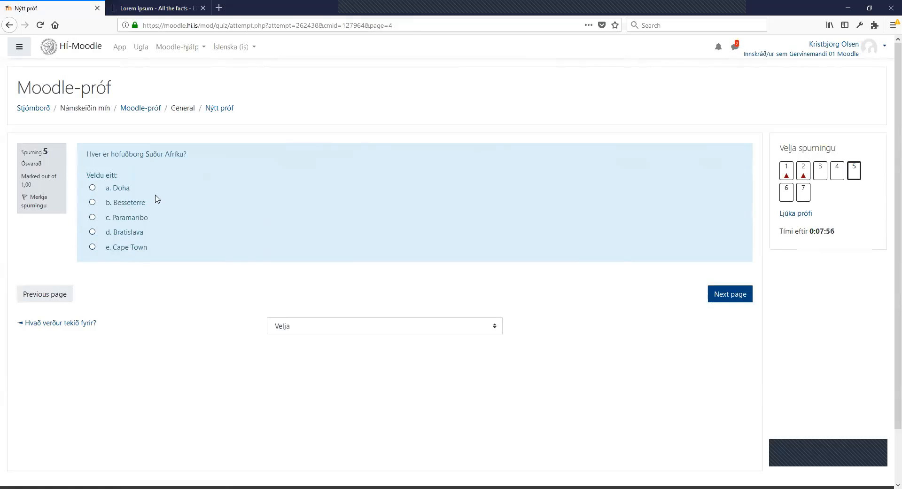
left_click(92, 247)
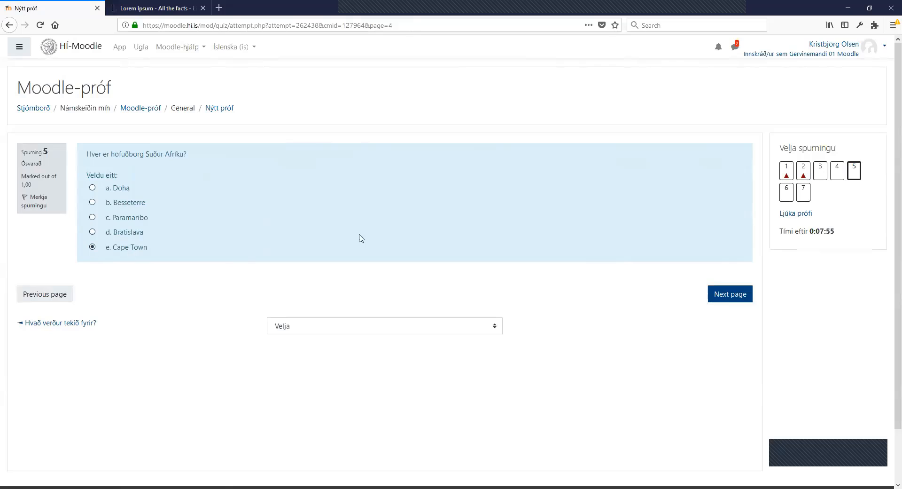
Skip the remaining questions, finish the quiz attempt and confirm its submission.
left_click(785, 194)
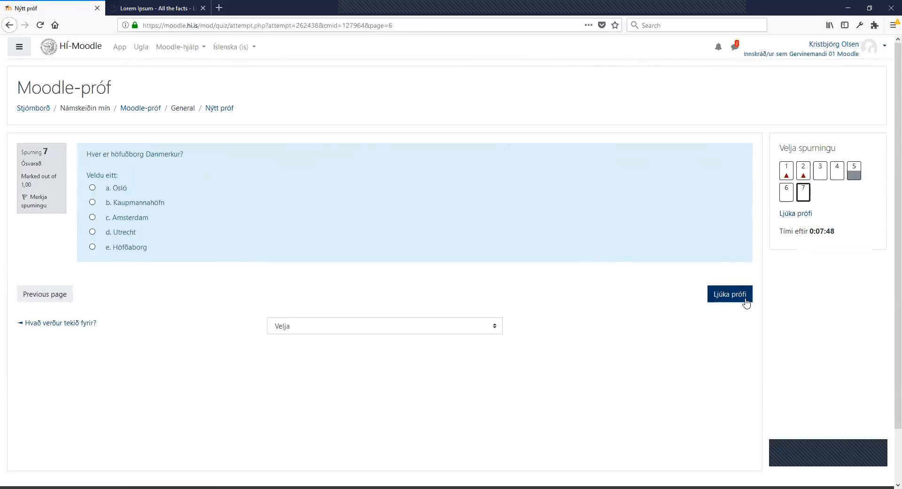
left_click(725, 293)
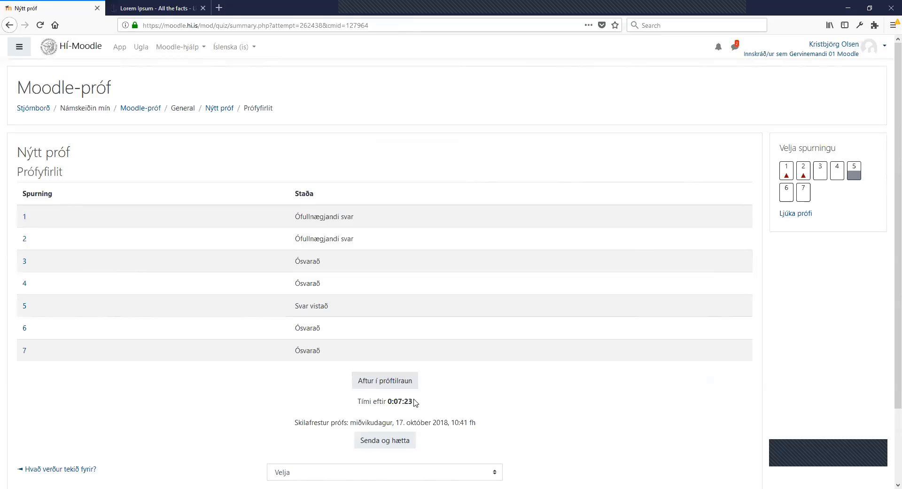
left_click(382, 441)
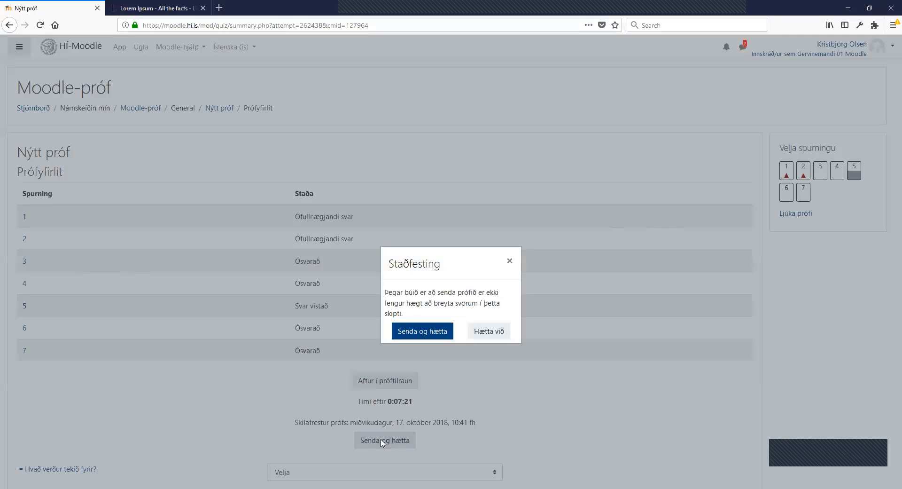
left_click(423, 331)
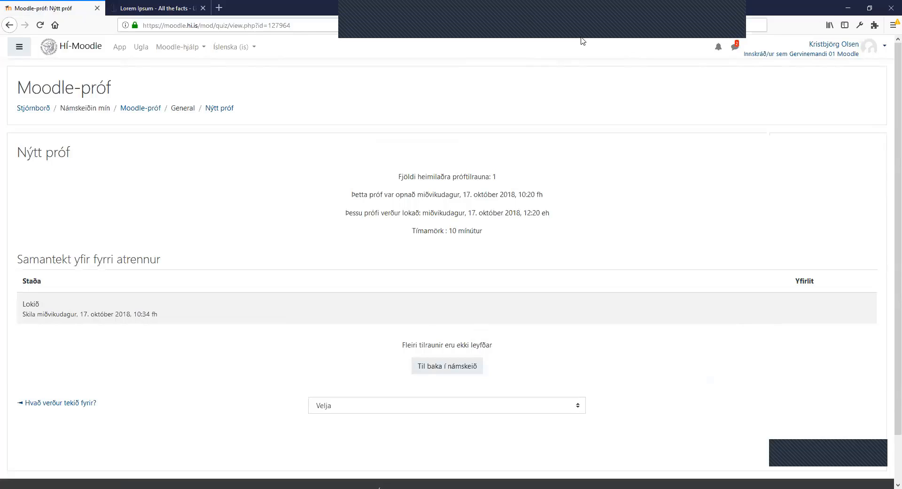
Switch to the teacher's Chrome session and open the attempts report of the quiz "Nýtt próf".
left_click(581, 38)
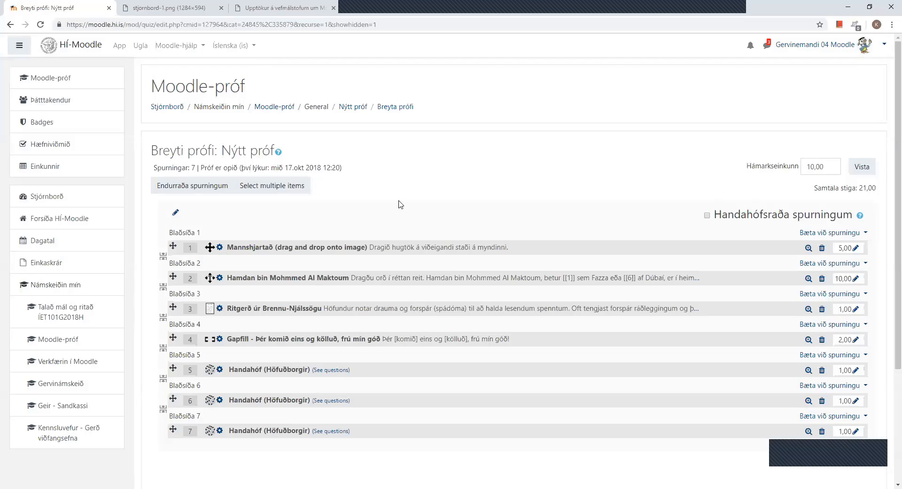
left_click(348, 110)
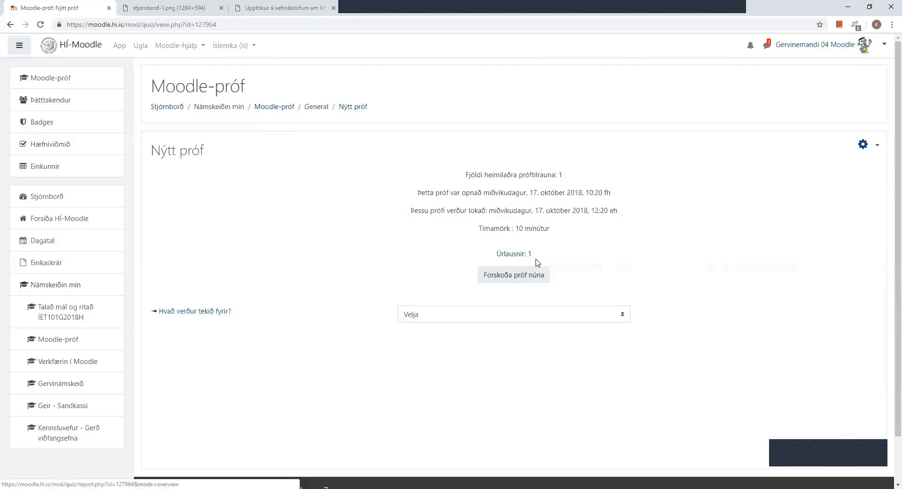
left_click(517, 254)
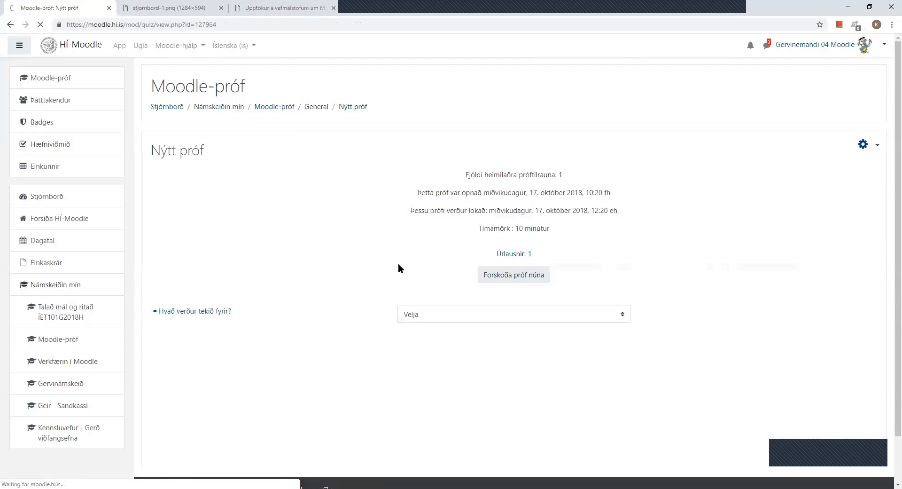
scroll(238, 301, "down", 2)
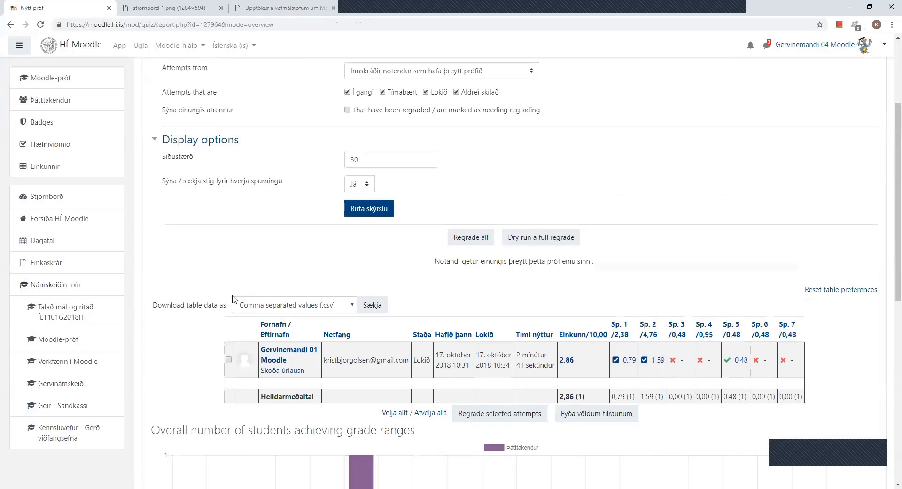
Delete the student's submitted attempt from the quiz report and confirm the deletion.
left_click(229, 359)
left_click(593, 414)
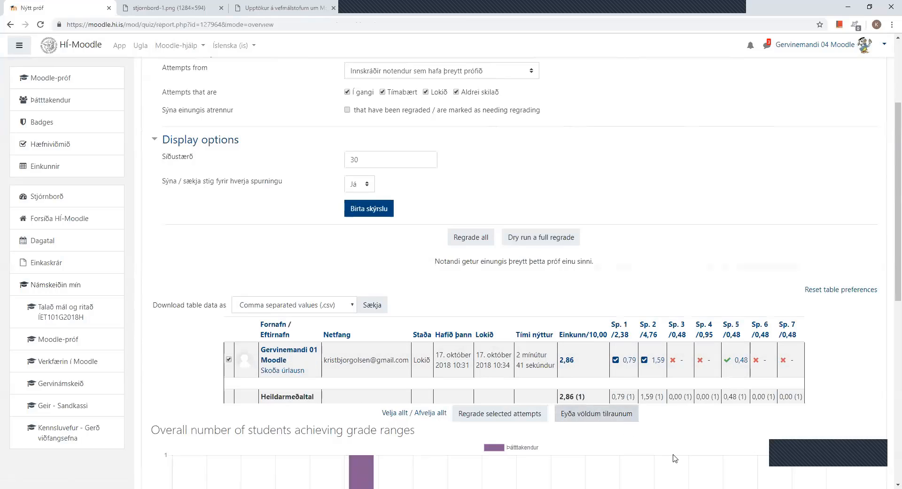
left_click(413, 319)
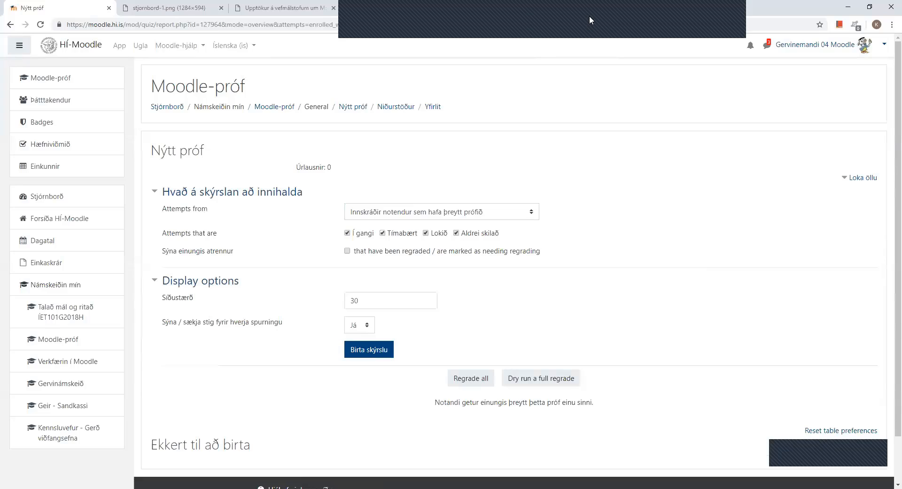
Return to the student's Firefox session and reload the quiz page.
left_click(568, 8)
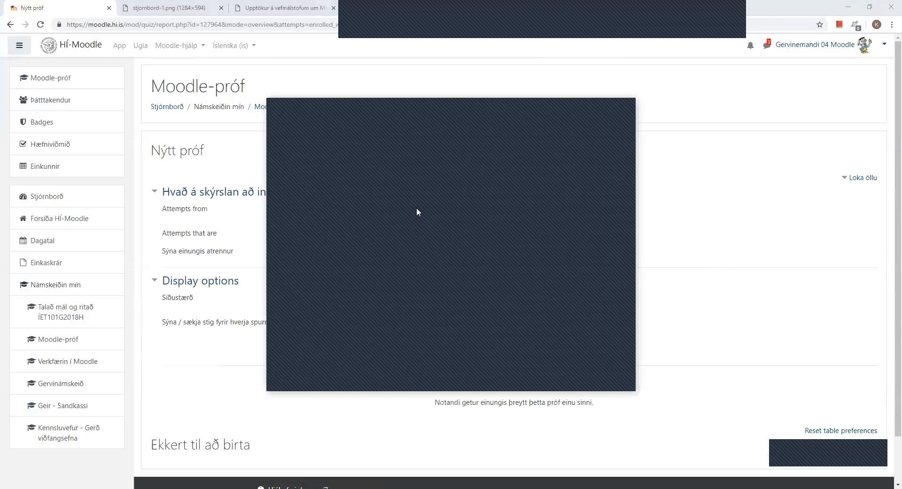
left_click(599, 379)
key("F5")
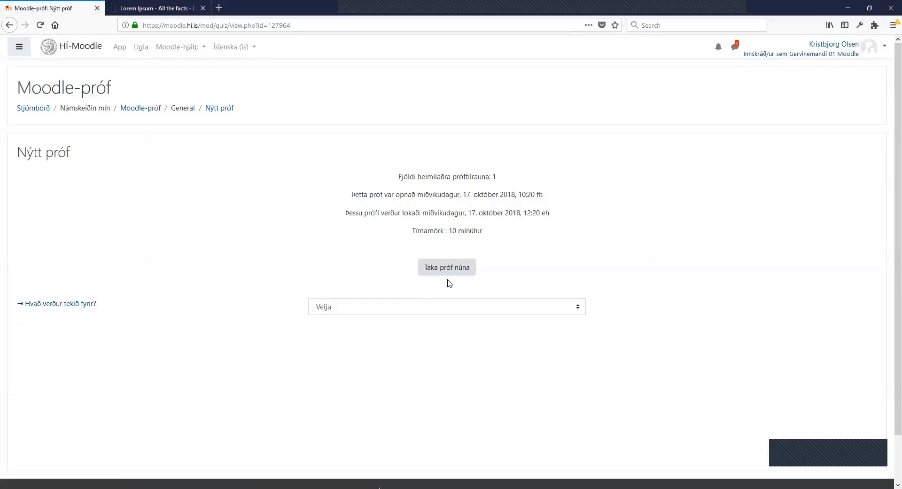
Start a new timed attempt, place the label Ósæð on the heart image in question 1, and move on to question 2.
left_click(450, 267)
left_click(420, 310)
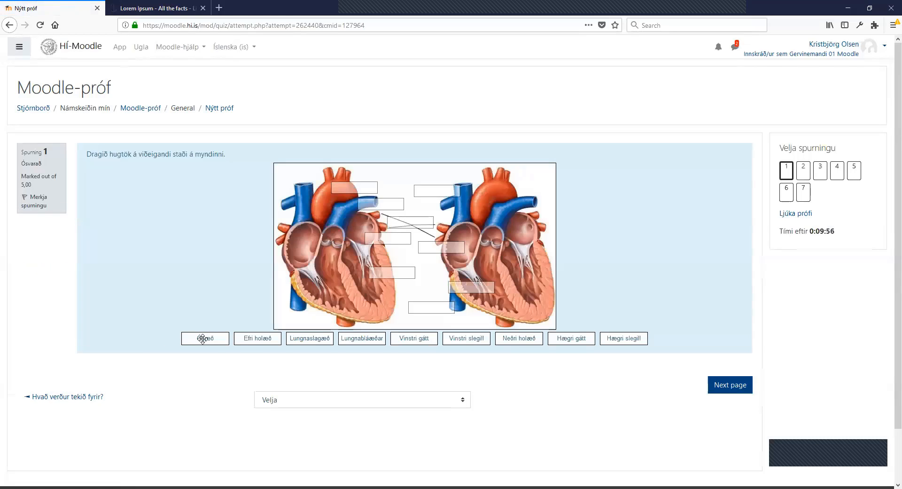
left_click_drag(205, 338, 345, 181)
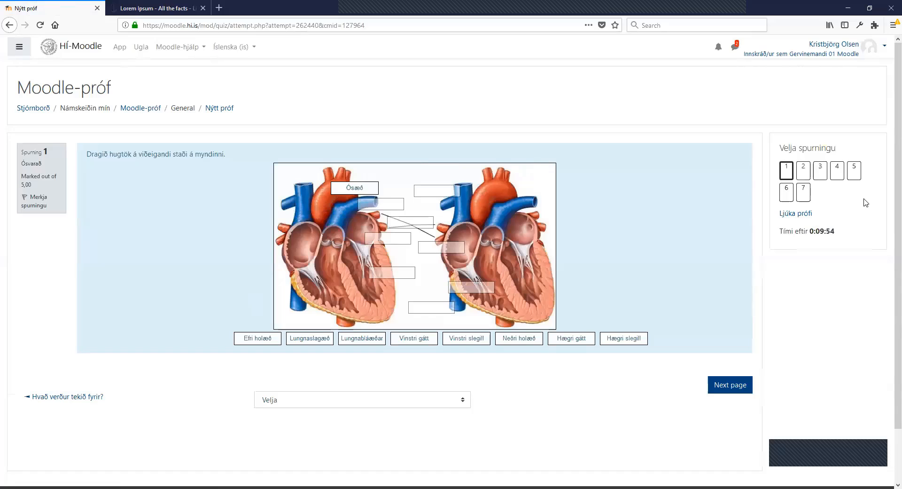
left_click(804, 173)
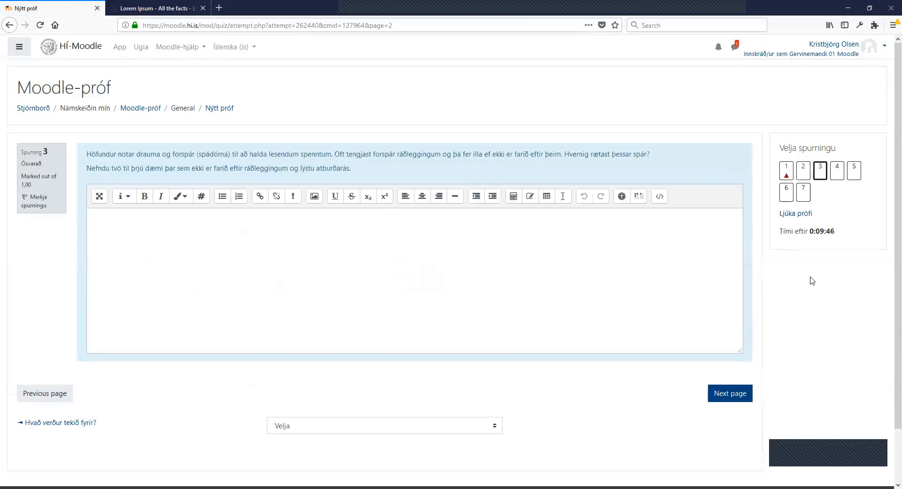
Copy the first Lorem Ipsum paragraph from lipsum.com into the essay answer of question 3 and check its HTML source.
left_click(158, 8)
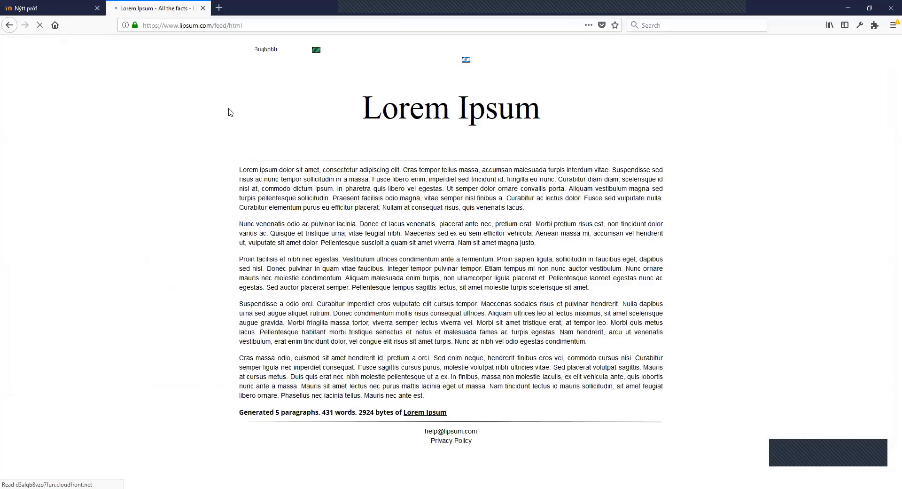
triple_click(322, 191)
key("ctrl+c")
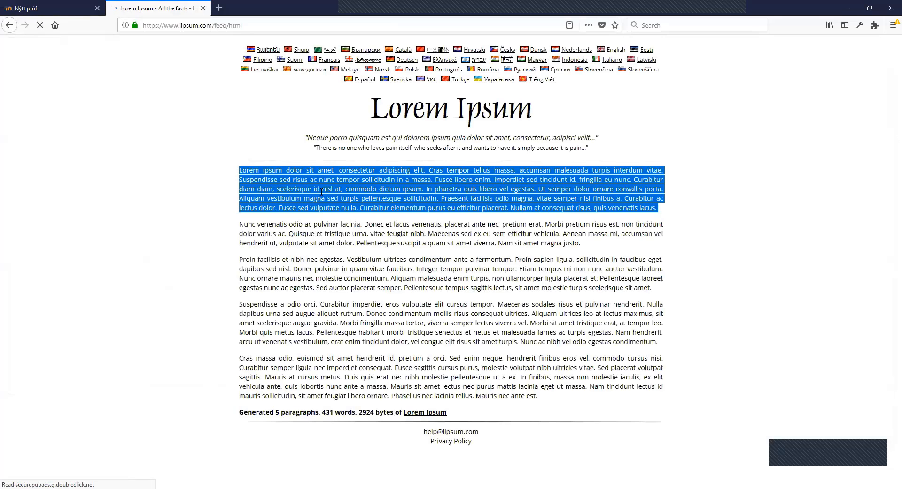
left_click(71, 8)
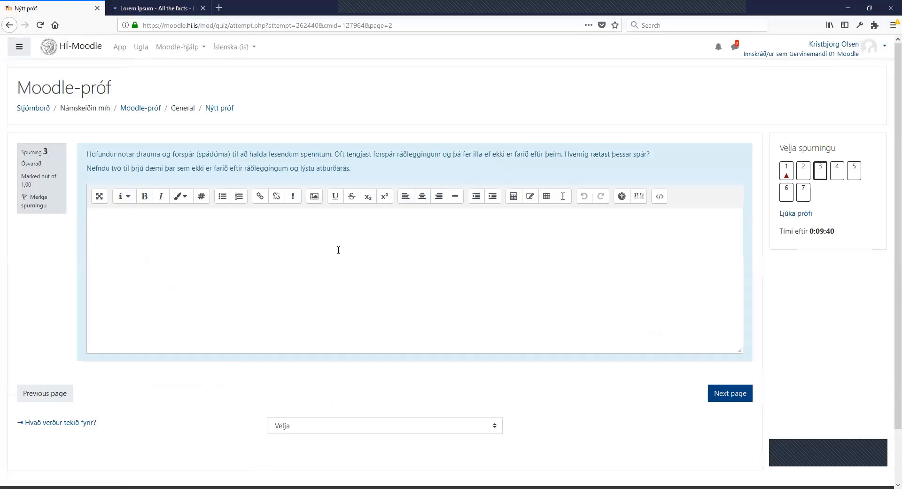
key("ctrl+v")
left_click(660, 196)
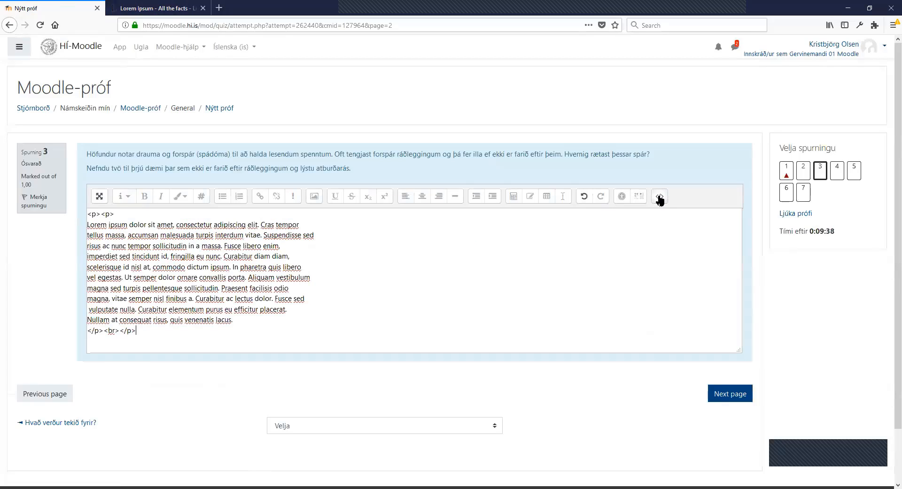
left_click(660, 197)
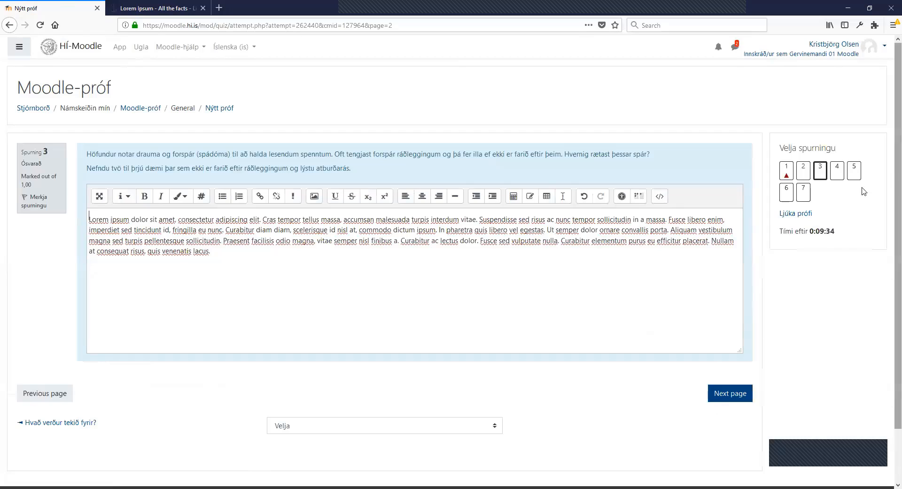
Answer question 7 on Denmark's capital with Kaupmannahöfn, and submit the finished attempt.
left_click(838, 174)
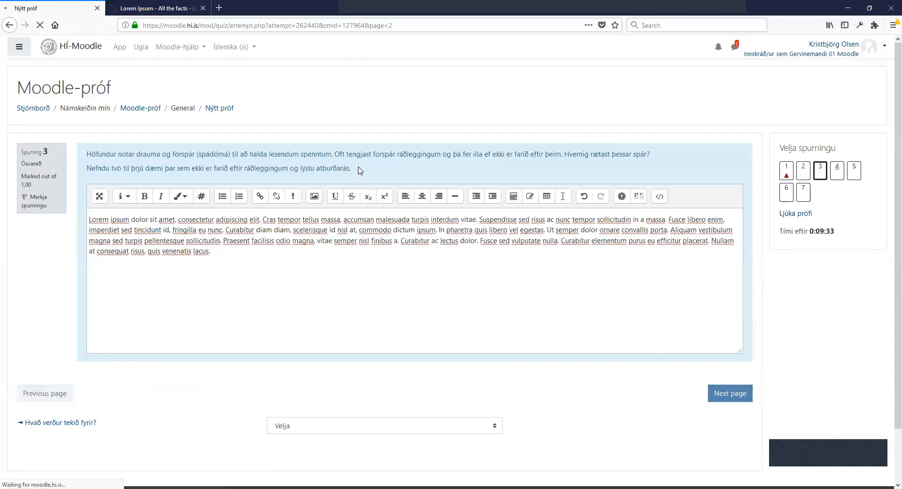
left_click(808, 199)
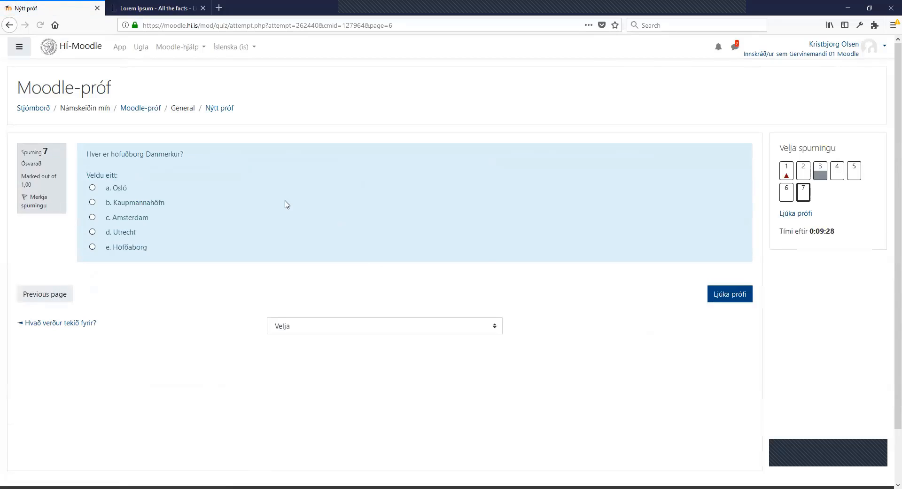
left_click(93, 202)
left_click(730, 295)
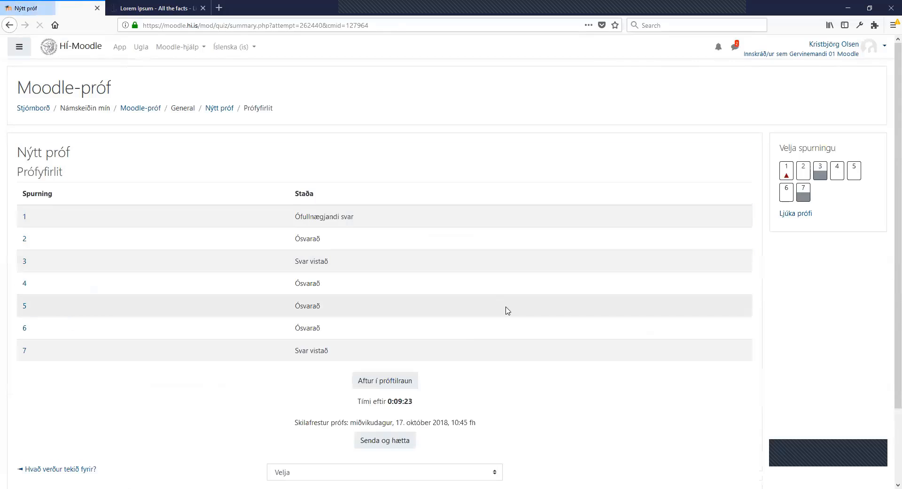
left_click(399, 444)
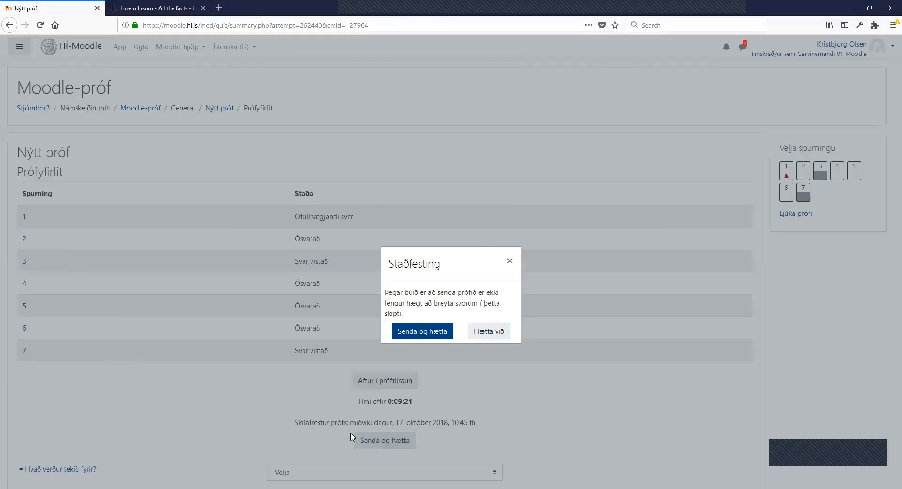
left_click(423, 332)
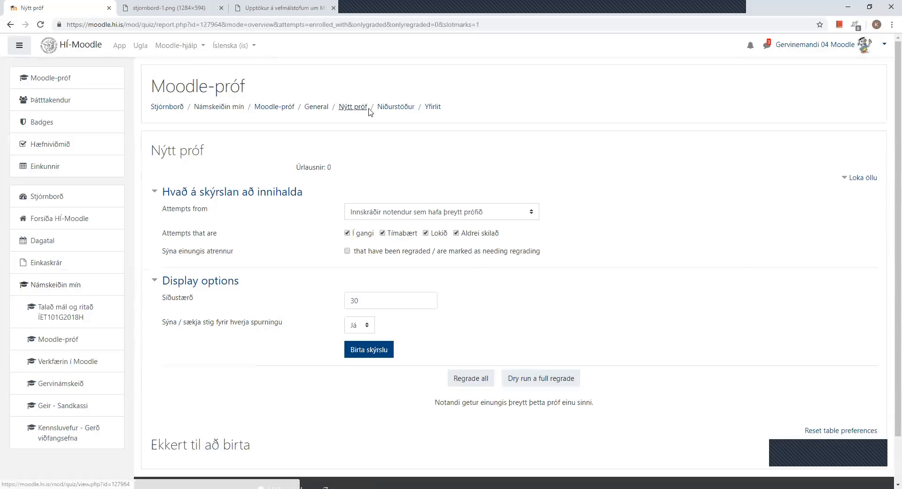
Open the attempts report of Nýtt próf and examine the submitted attempt with its marks per question.
left_click(353, 107)
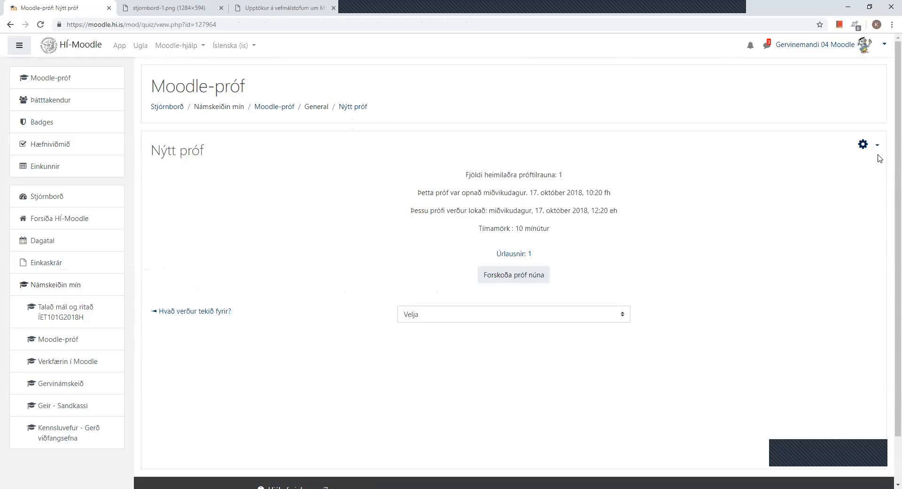
left_click(504, 253)
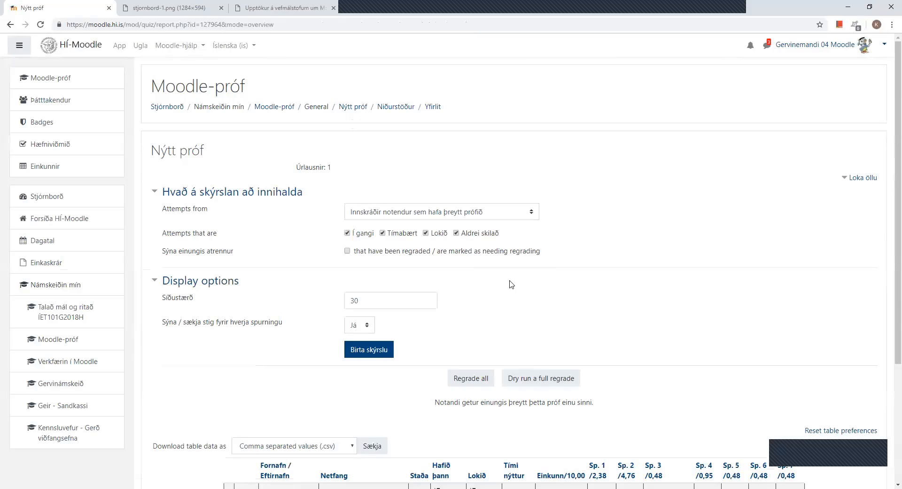
scroll(505, 306, "down", 2)
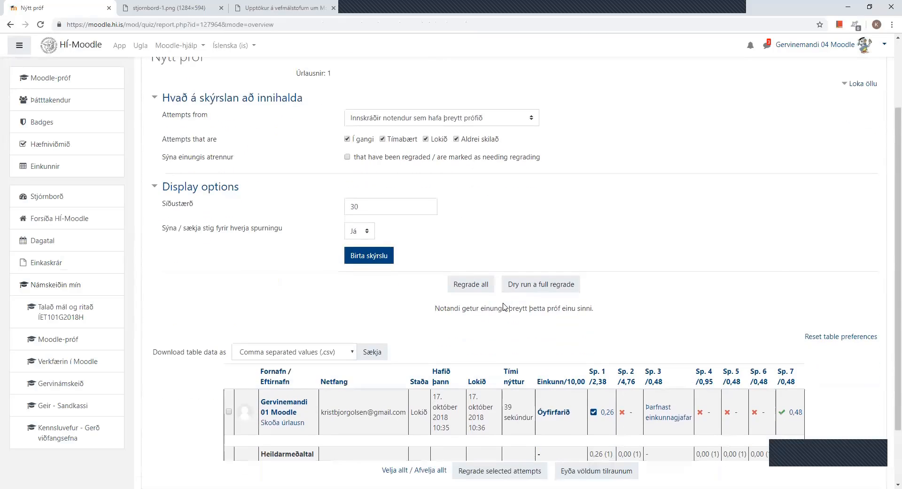
scroll(505, 306, "up", 2)
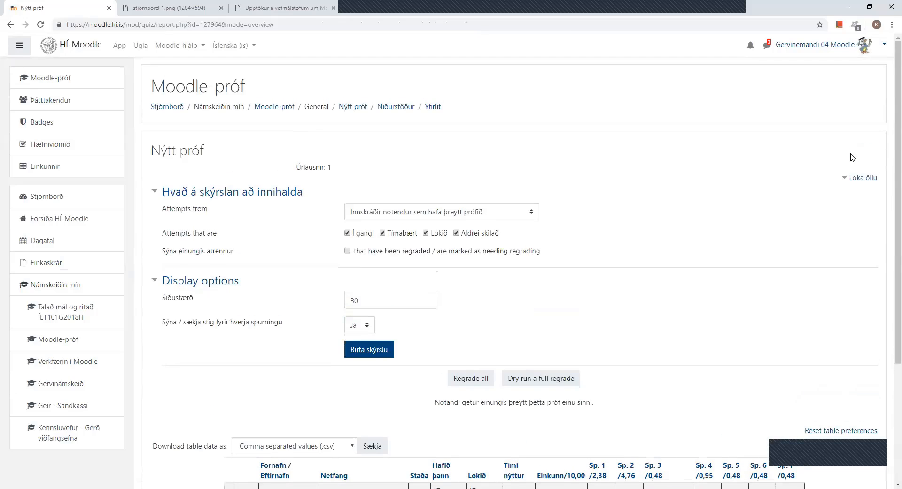
Open manual grading of the essay question Ritgerð úr Brennu-Njálssögu and review the student's answer and the grading form.
left_click(348, 107)
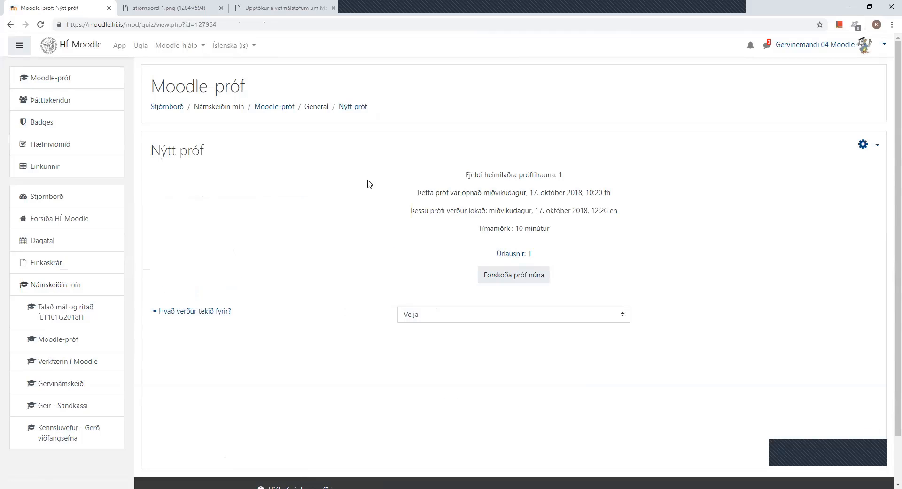
left_click(863, 145)
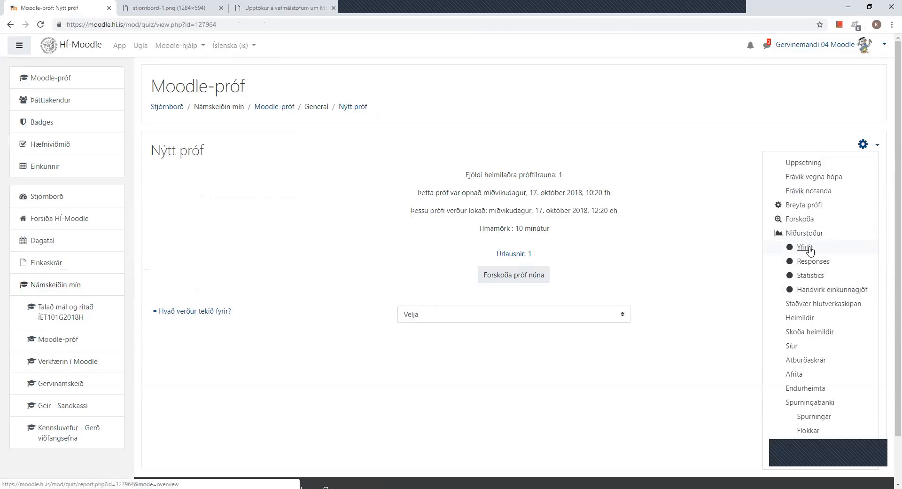
left_click(833, 290)
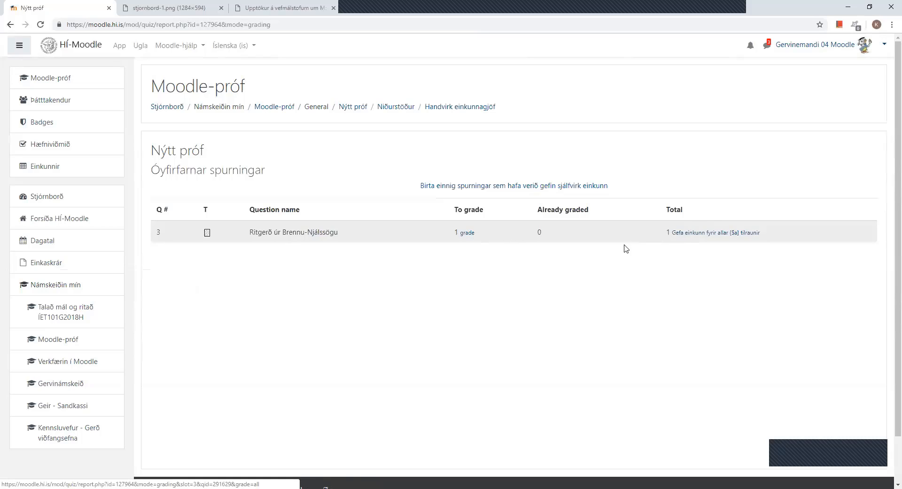
left_click(467, 235)
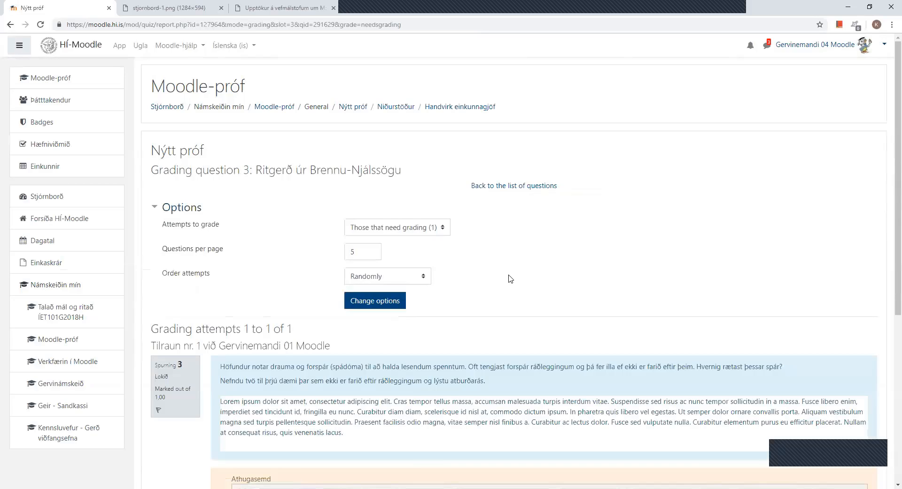
scroll(511, 279, "down", 6)
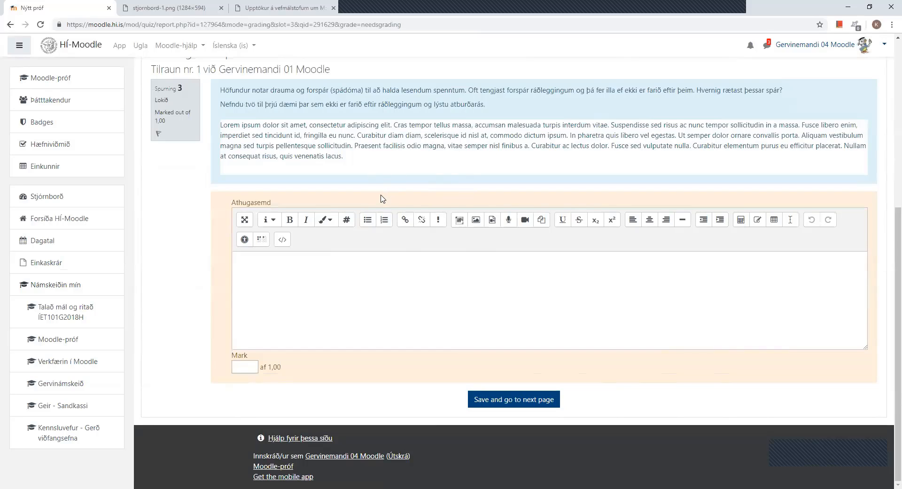
scroll(382, 196, "up", 1)
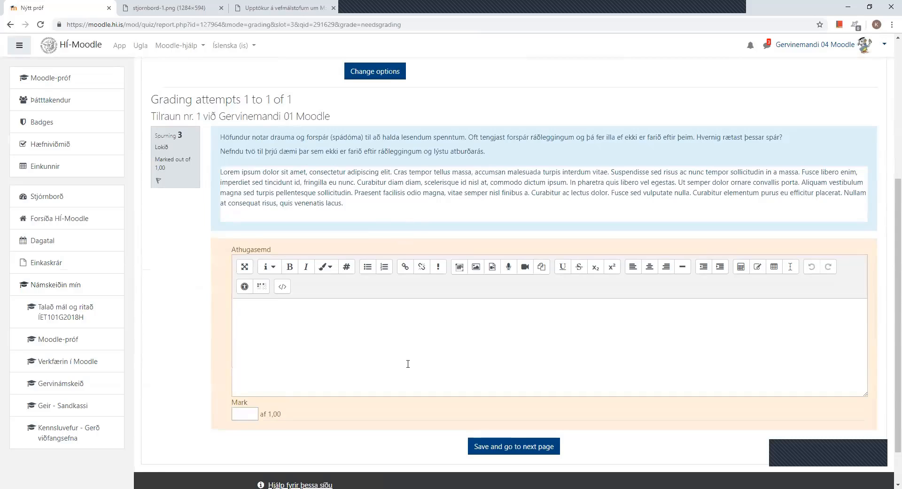
scroll(370, 254, "up", 4)
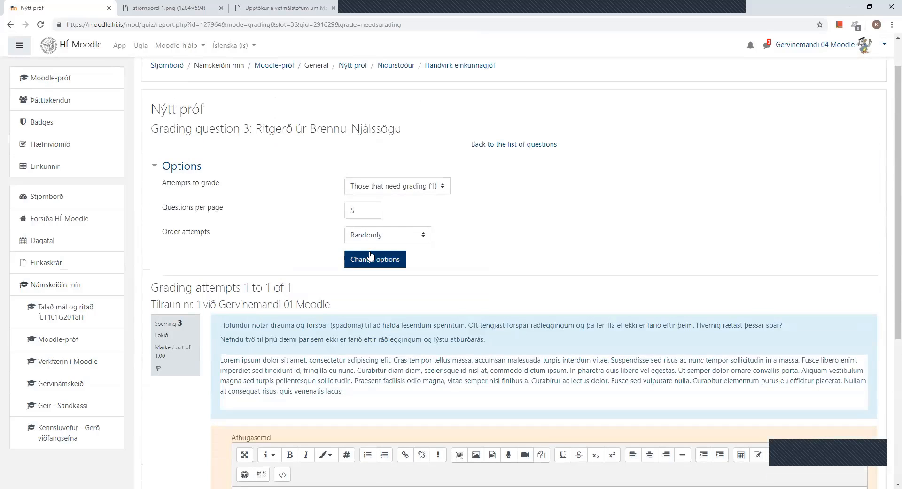
Return to the list of ungraded questions, reopen question 3 for grading and examine the options for ordering attempts.
left_click(10, 24)
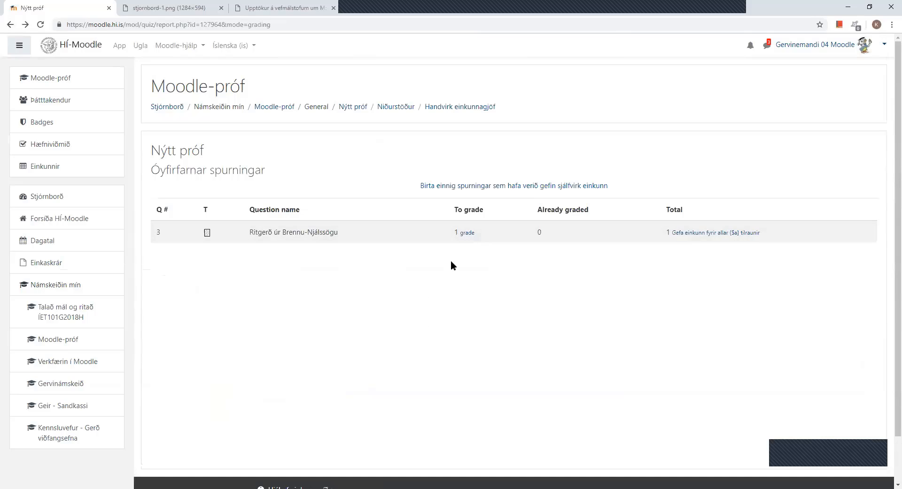
left_click(468, 234)
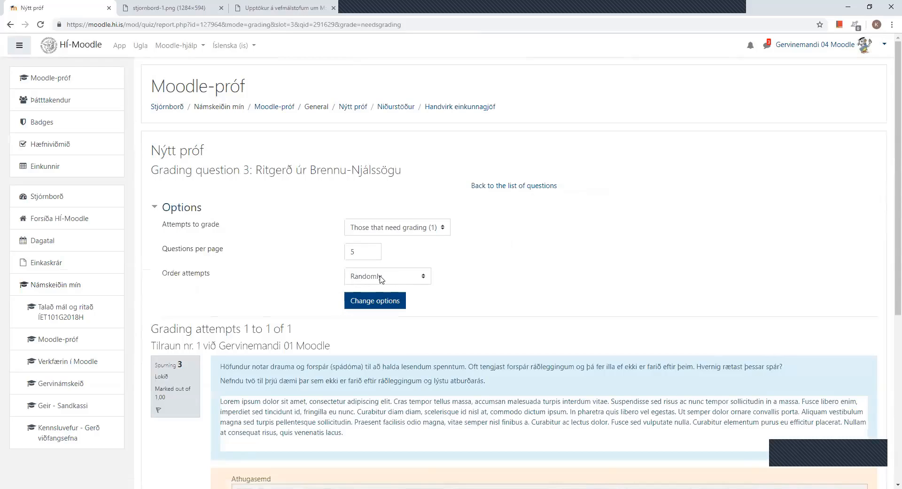
left_click(394, 280)
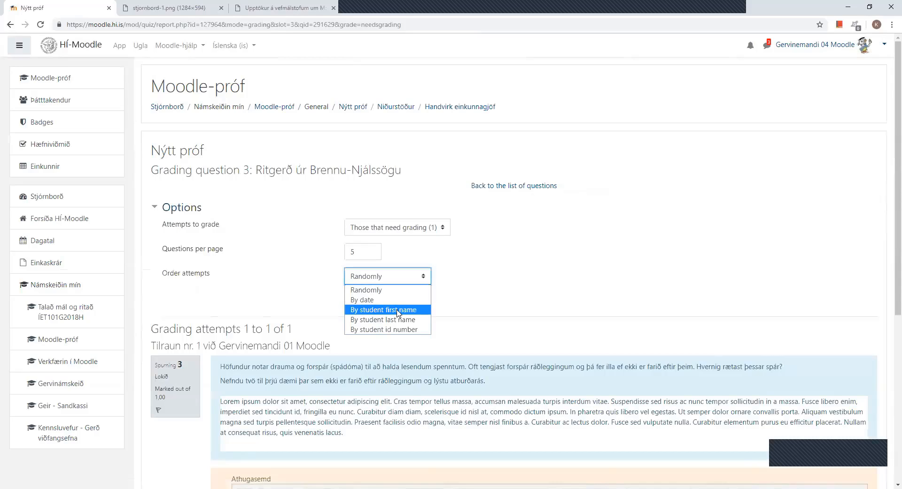
left_click(479, 245)
Enter the comment "Lorem ipsum dolor sit amet, cons" on the essay answer, give it a mark of 1 and save the grade.
scroll(215, 361, "down", 3)
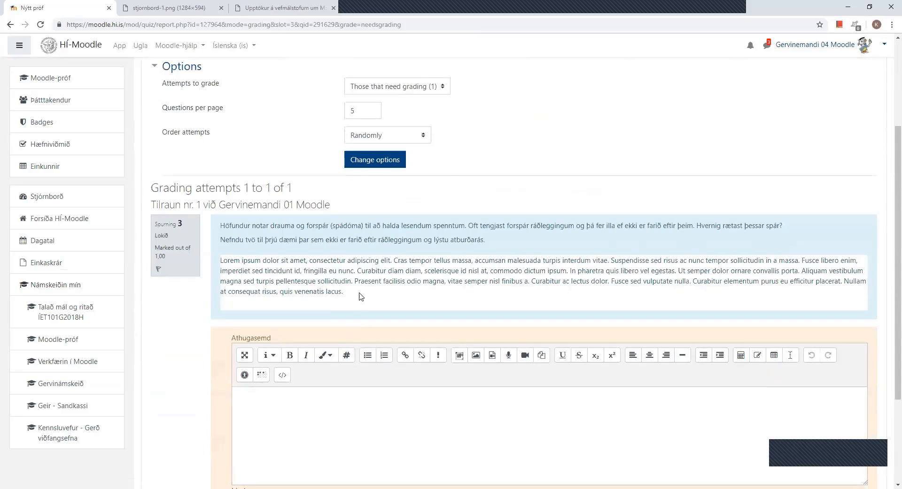
left_click(352, 399)
scroll(312, 383, "down", 3)
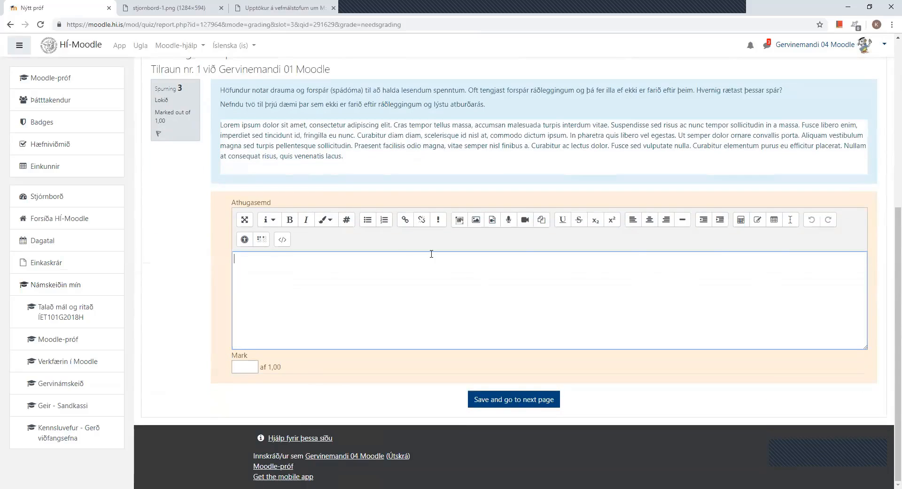
type("Lorem ipsum dolor sit amet, consectetur adipiscing elit. Cras tempor tellus massa, accumsan malesuada turpis interdum vitae. Suspendisse sed risus ac nunc tempor sollicitudin in a massa. Fusce libero enim, imperdiet sed tincidunt id, fringilla eu nunc. Curabitur diam diam, scelerisque id nisl at, commodo dictum ipsum. In pharetra quis libero vel egestas. Ut semper dolor ornare convallis porta. Aliquam vestibulum magna sed turpis pellentesque sollicitudin. Praesent facilisis odio magna, vitae semper nisl finibus a. Curabitur ac lectus dolor. Fusce sed vulputate nulla. Curabitur elementum purus eu efficitur placerat. Nullam at consequat risus, quis venenatis lacus.")
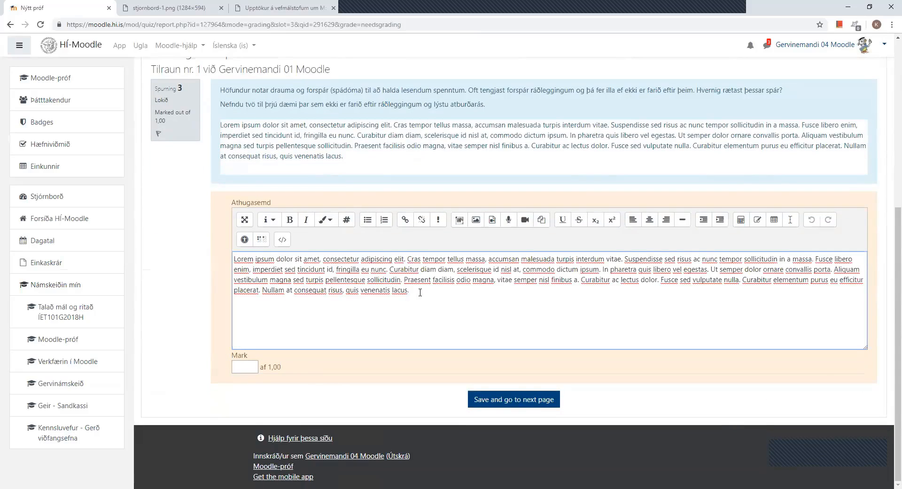
left_click_drag(410, 290, 337, 262)
key("BackSpace")
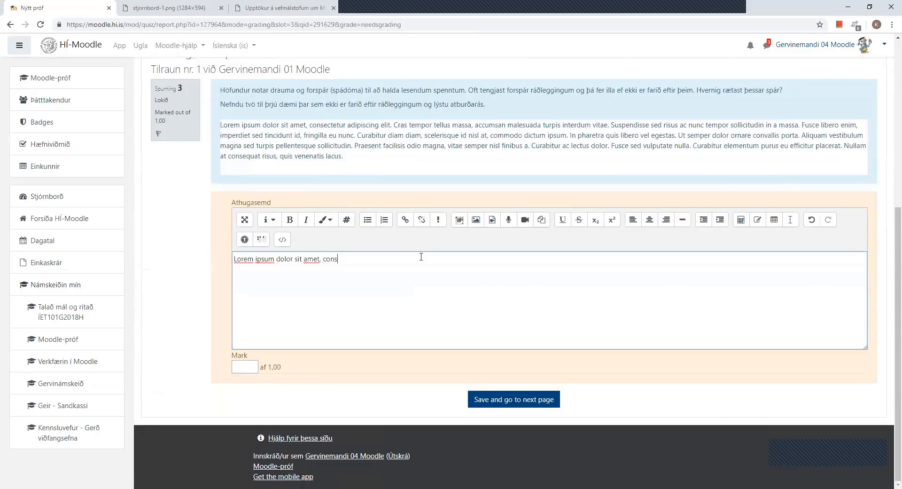
left_click(244, 366)
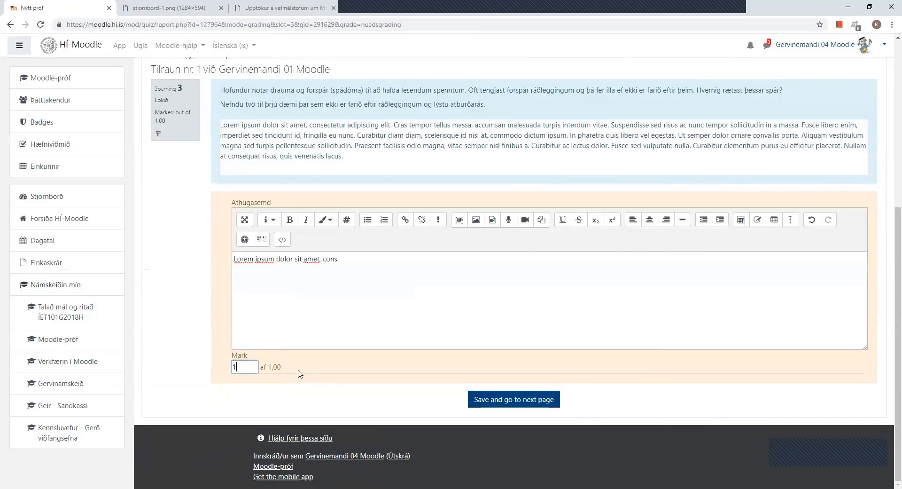
left_click(527, 401)
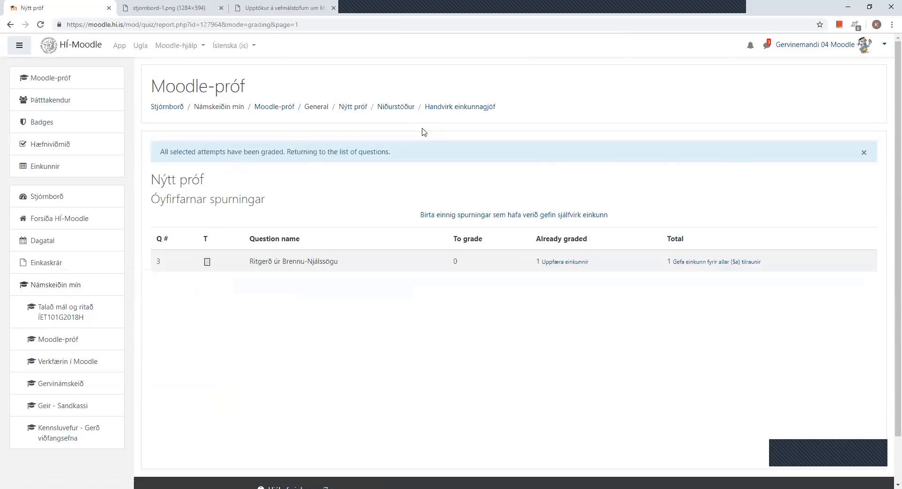
Go back to the Nýtt próf quiz and start a new user override (frávik notanda).
left_click(353, 108)
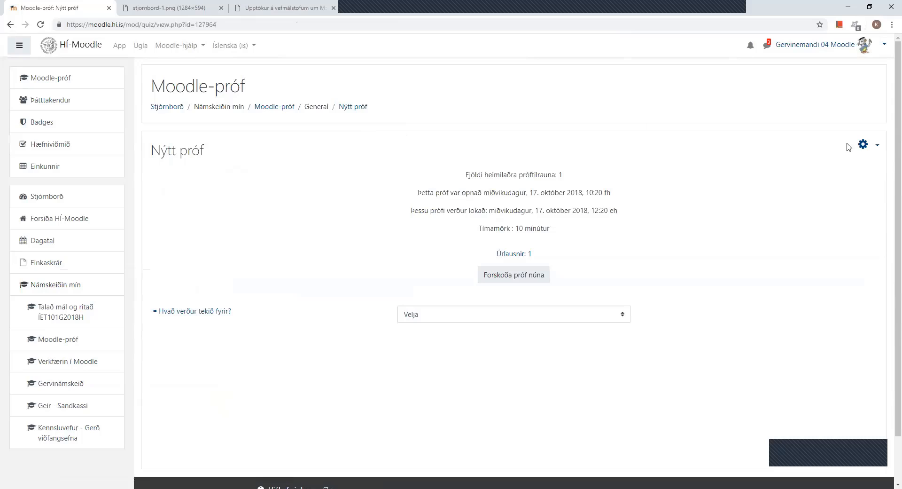
left_click(863, 145)
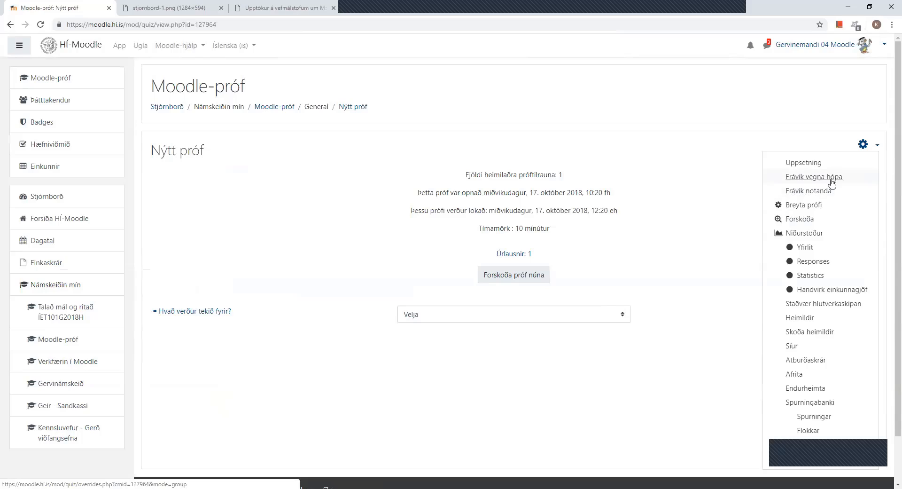
left_click(805, 191)
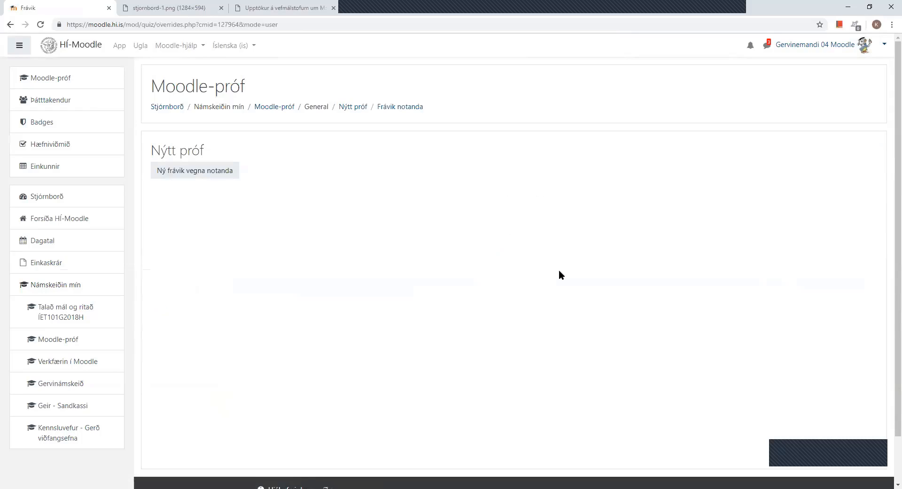
left_click(196, 175)
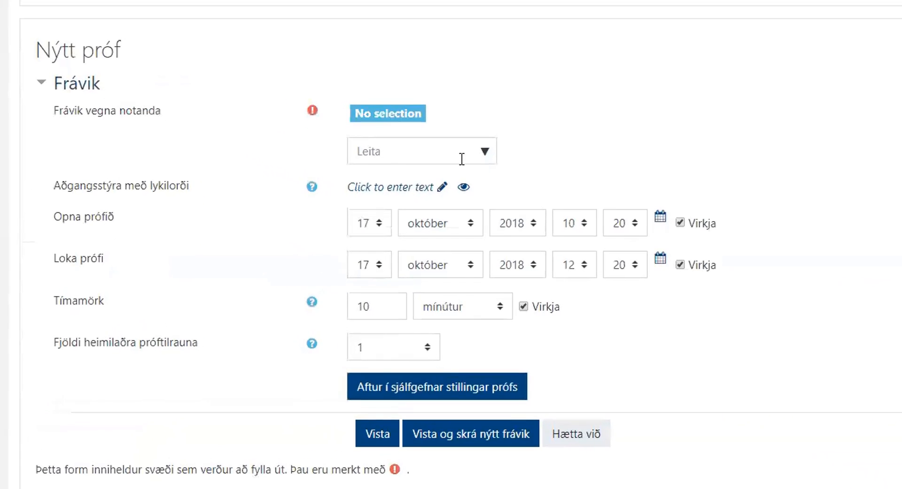
Select the second student for the override and replace that choice with the third student.
left_click(484, 151)
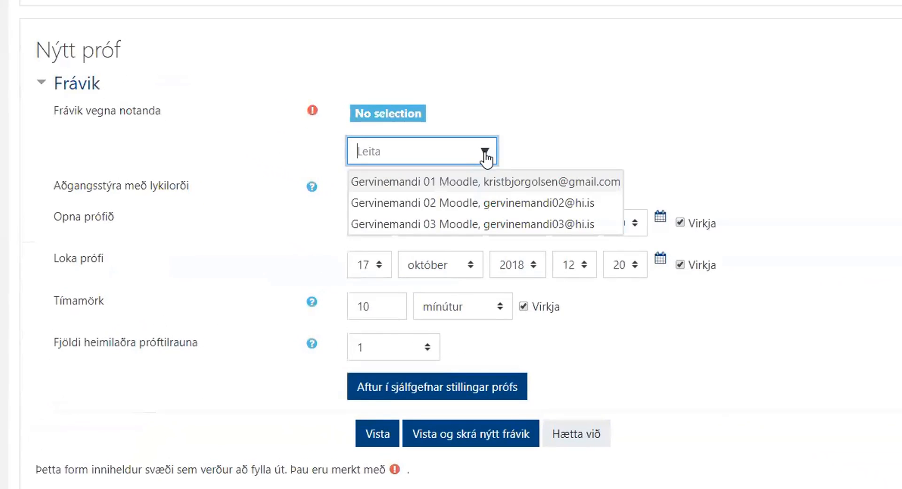
left_click(491, 204)
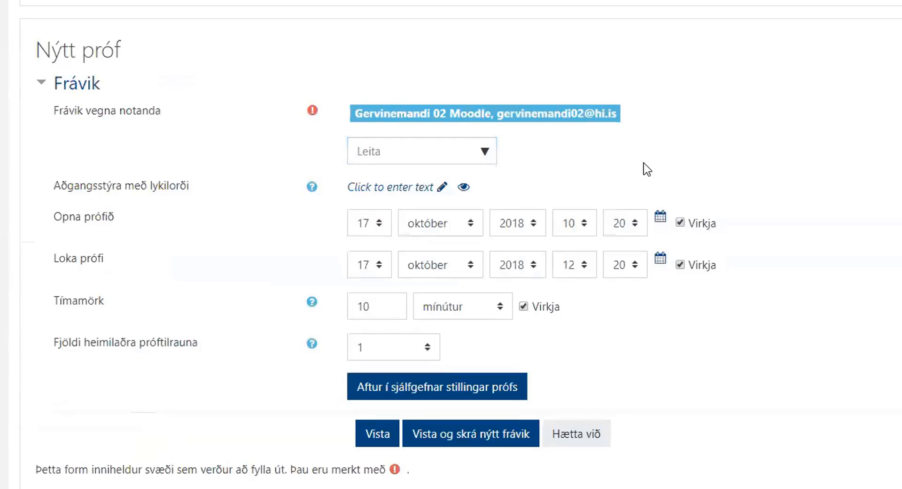
left_click(484, 153)
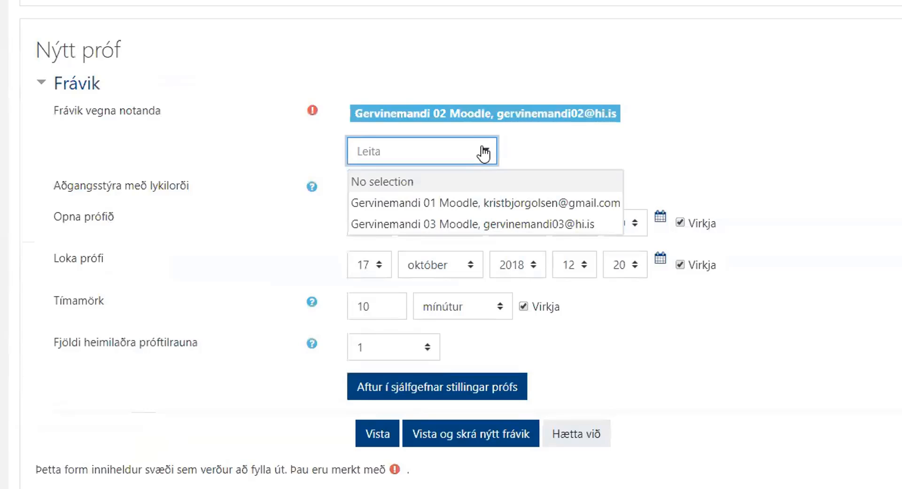
left_click(489, 224)
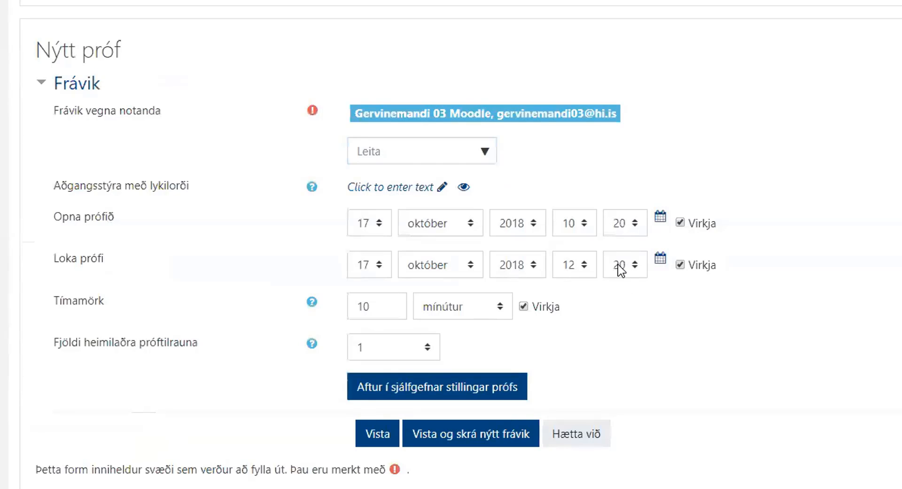
Set the override's closing hour to 13 and its time limit to 20 minutes.
left_click(578, 265)
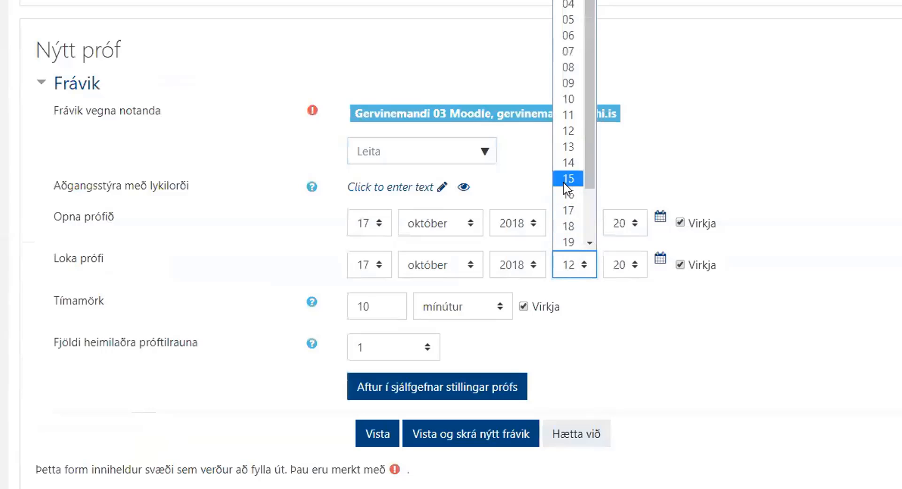
left_click(571, 152)
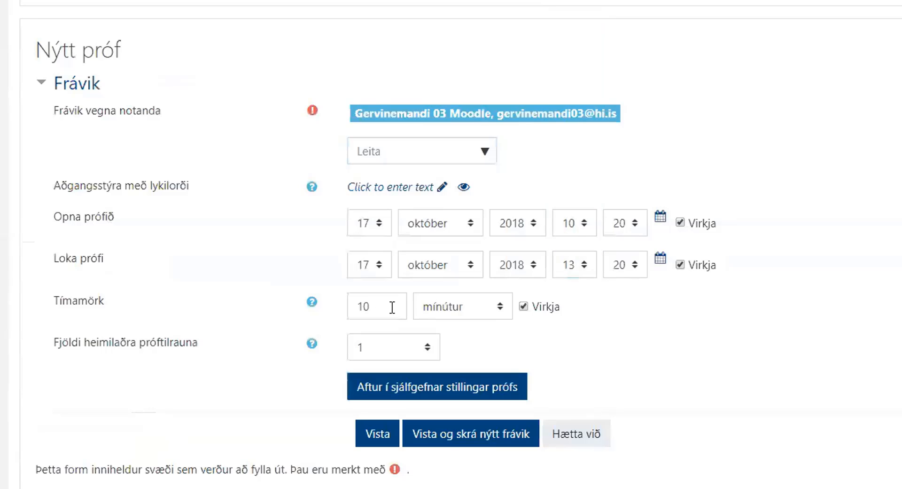
left_click_drag(393, 307, 347, 311)
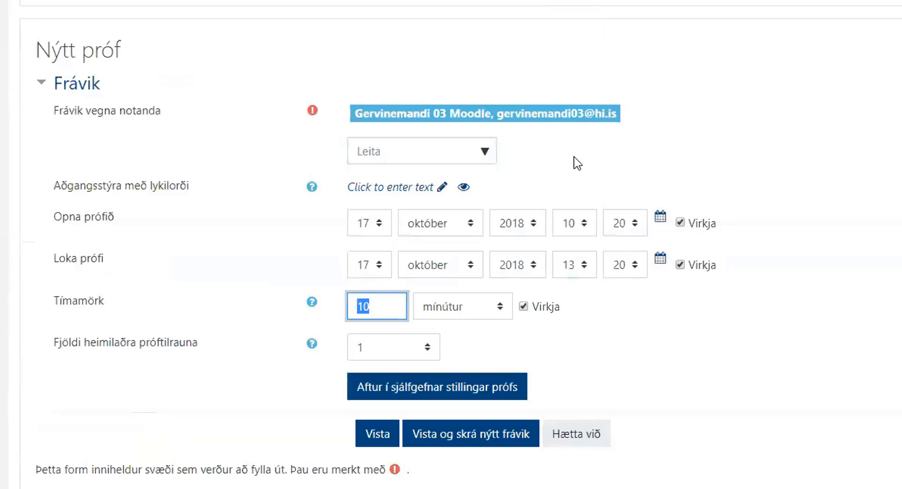
type("20")
left_click(627, 341)
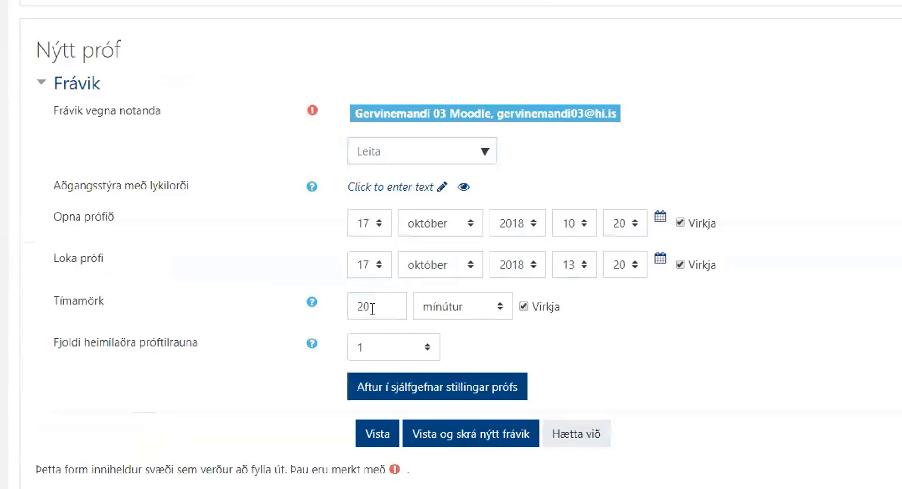
left_click_drag(372, 308, 356, 307)
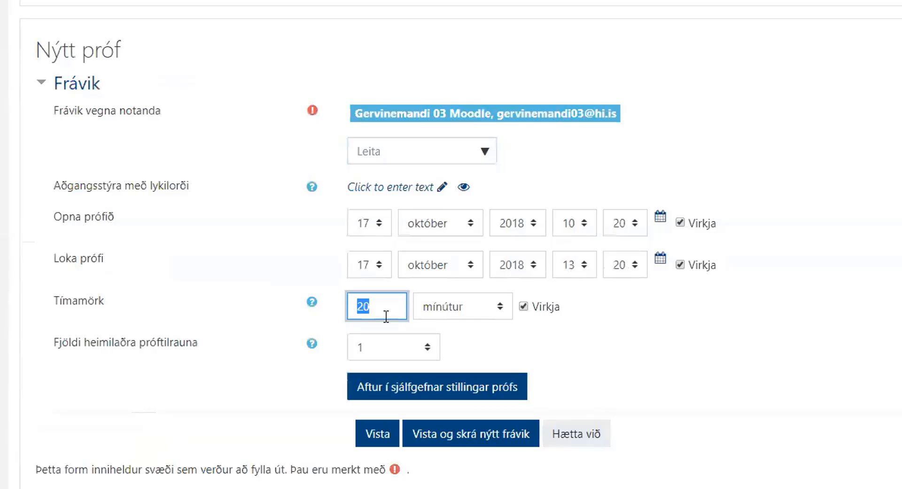
left_click(707, 314)
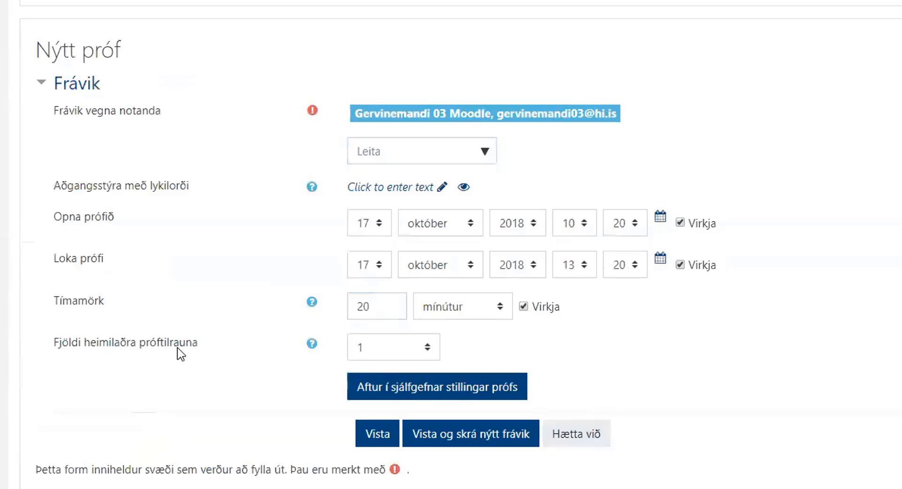
Keep the override's number of allowed attempts at 1 and save the user override.
left_click(428, 353)
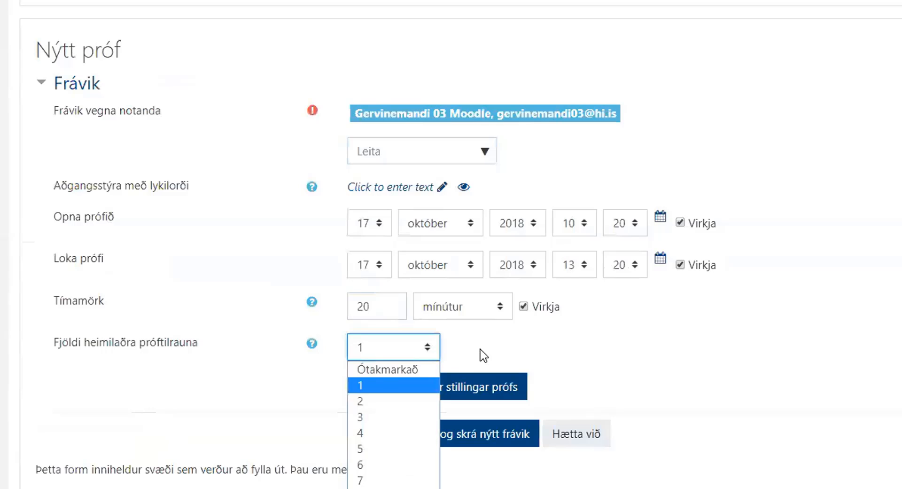
left_click(633, 323)
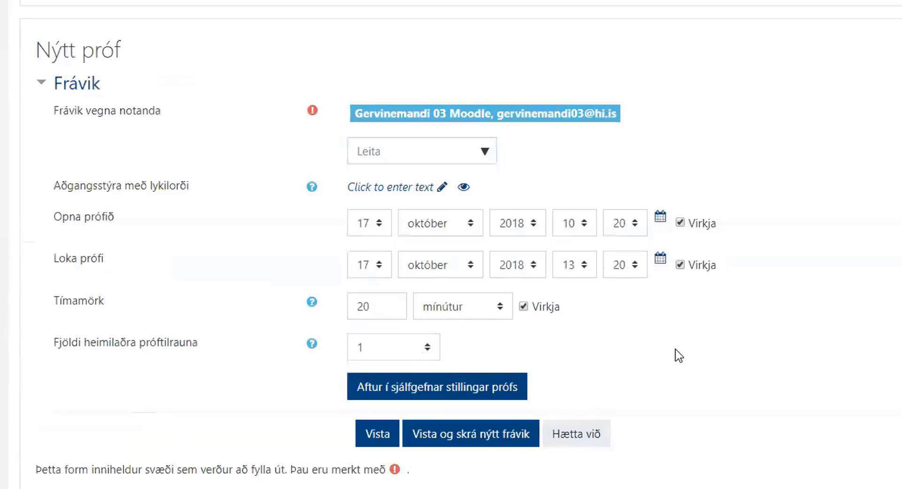
left_click(375, 439)
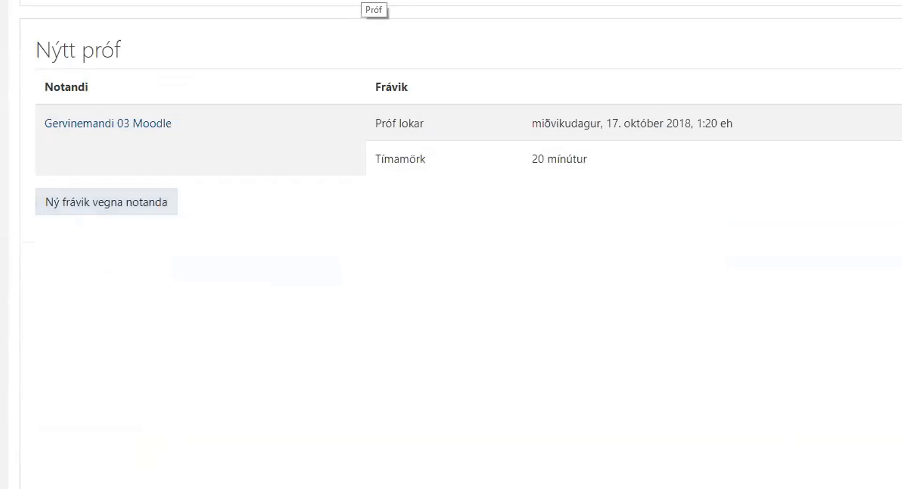
Return to the Moodle-próf course page, turn editing on and duplicate the Nýtt próf quiz.
left_click(361, 1)
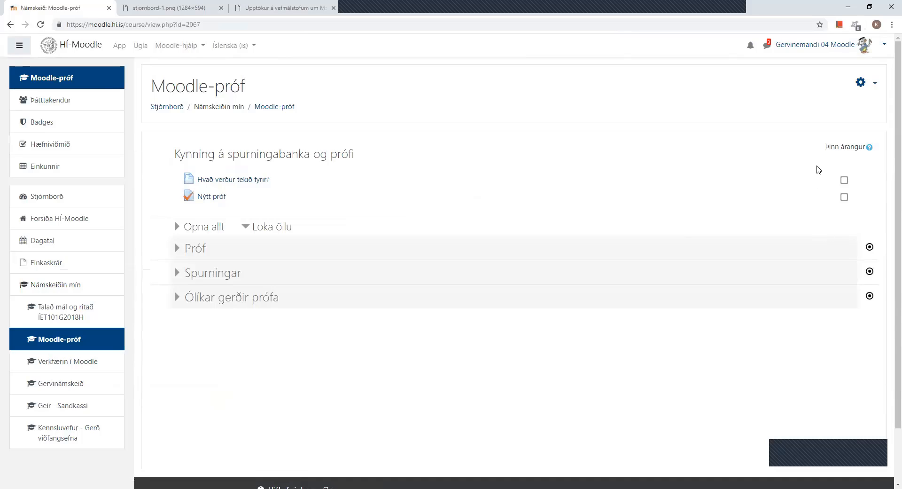
left_click(872, 84)
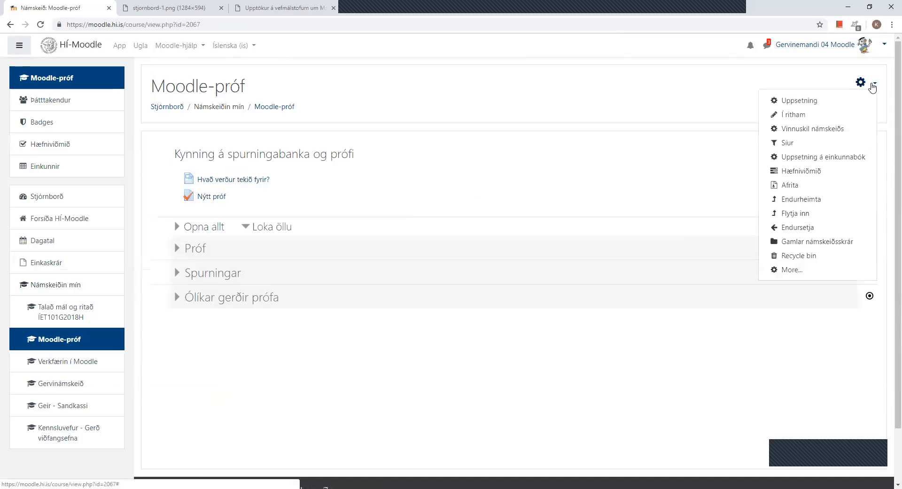
left_click(794, 114)
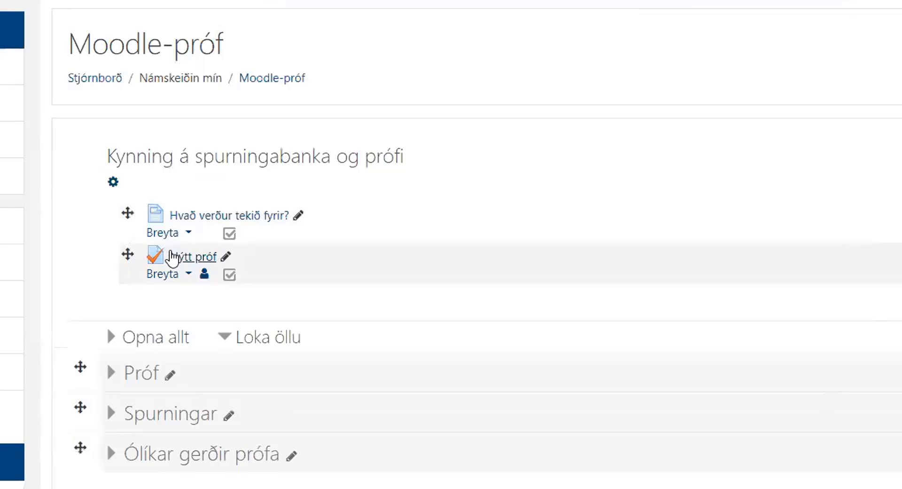
left_click(187, 275)
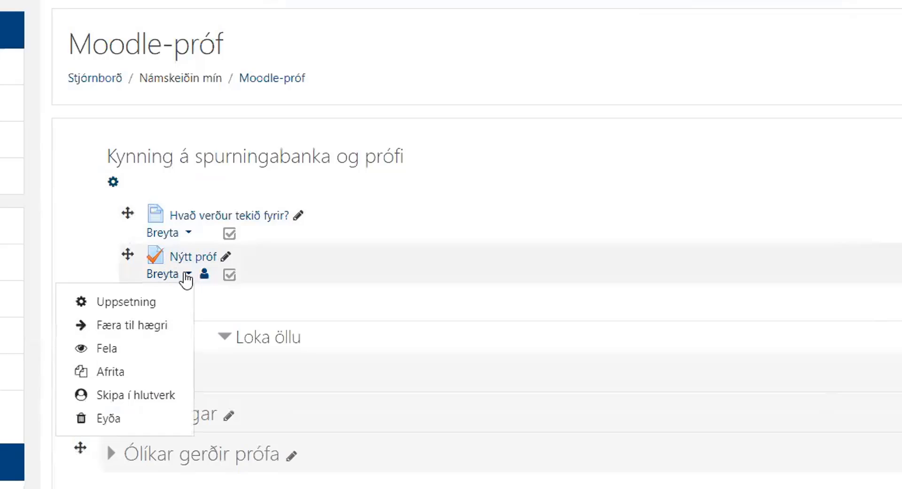
left_click(106, 373)
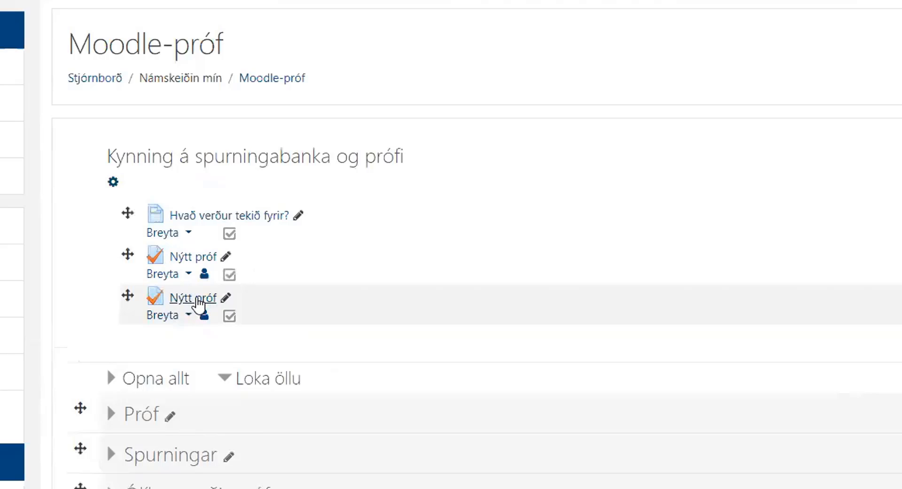
View the duplicated quiz's page and rename the copy to Sjúkrapróf on the course page.
left_click(197, 298)
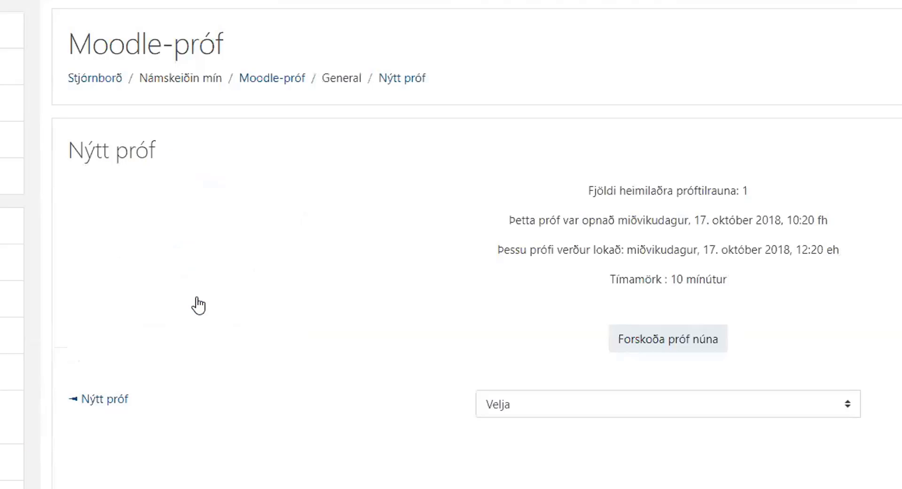
left_click(676, 339)
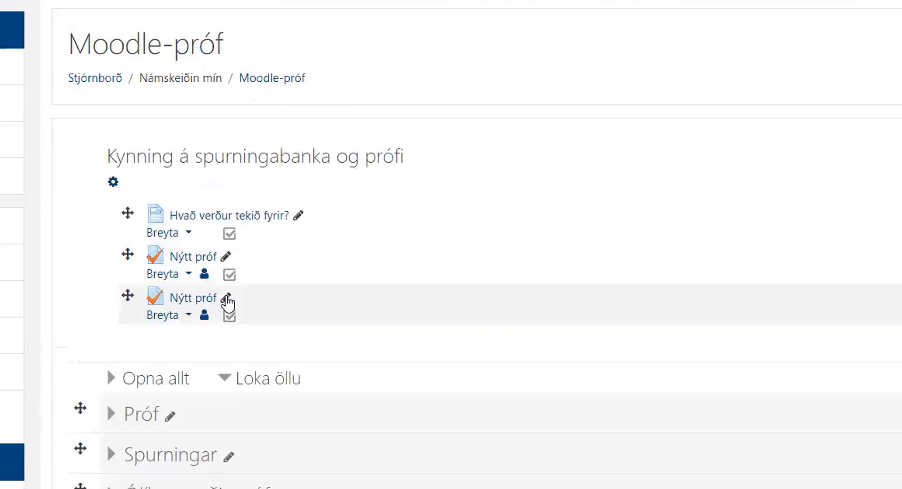
left_click(226, 301)
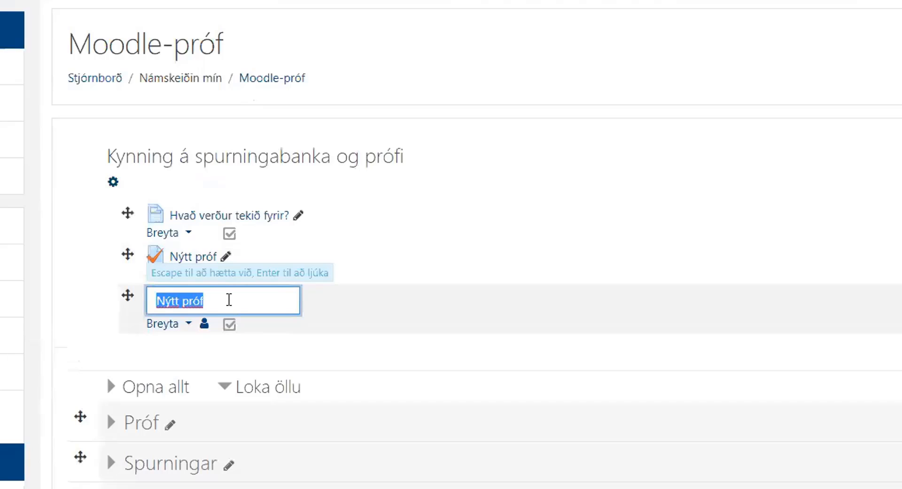
type("Sjúkrap")
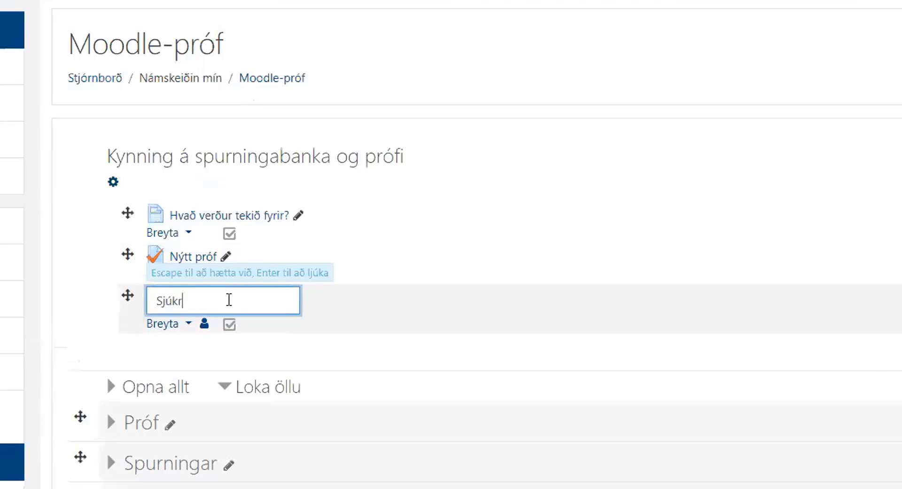
type("róf")
key("Return")
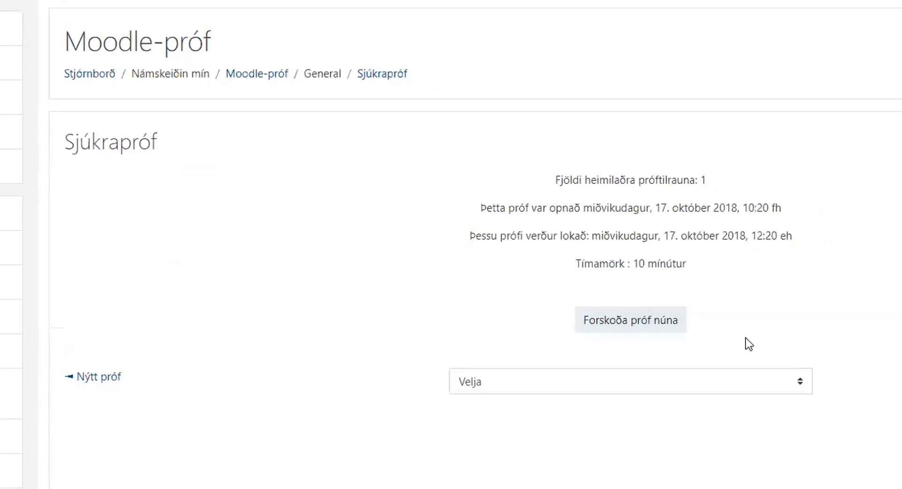
Open the list of questions in the Sjúkrapróf quiz for editing.
left_click(858, 96)
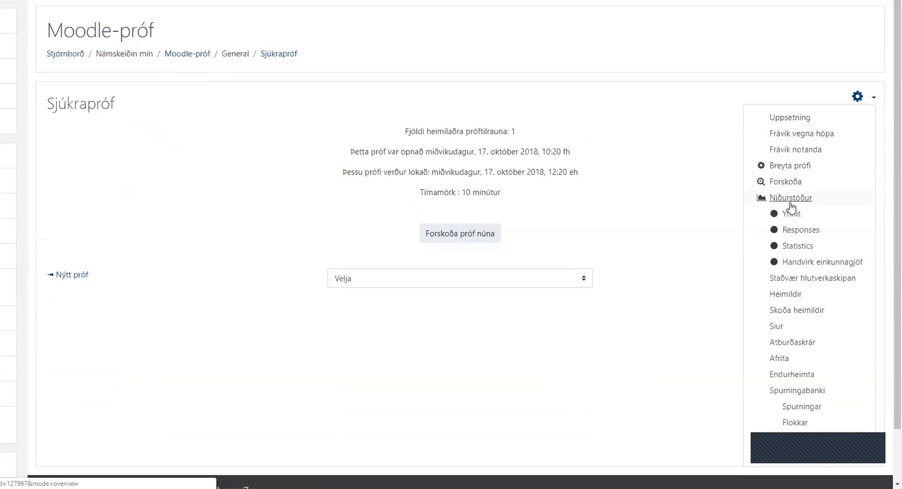
left_click(799, 165)
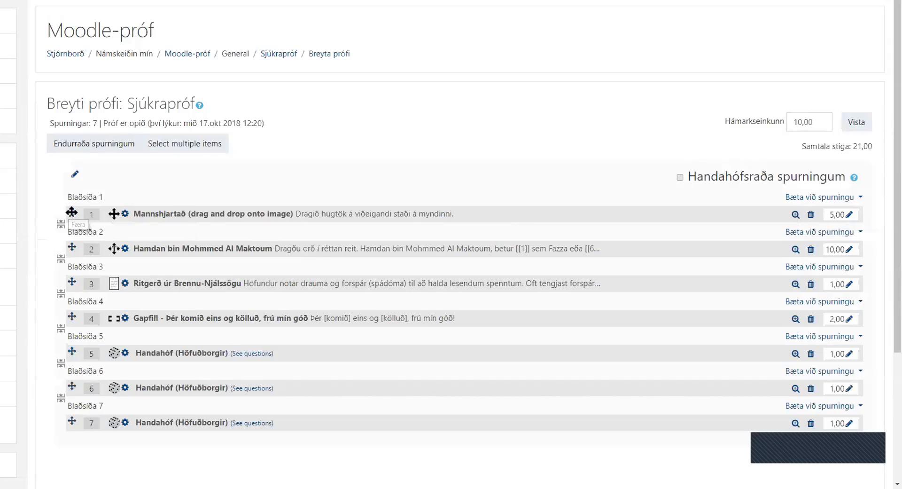
mouse_move(69, 213)
left_mouse_down()
mouse_move(74, 267)
mouse_move(71, 214)
left_mouse_up()
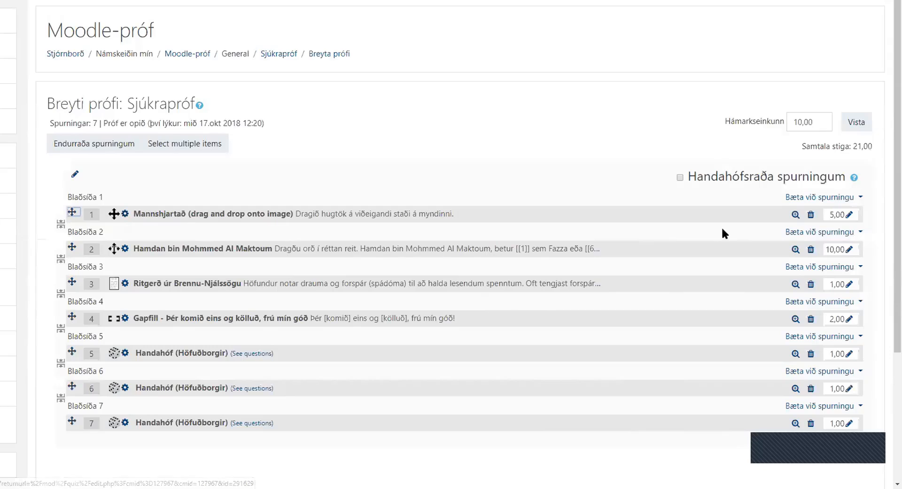
Add the question Gunnar á Hlíðarenda to the Sjúkrapróf quiz from the question bank category Alls konar spurningar.
left_click(820, 198)
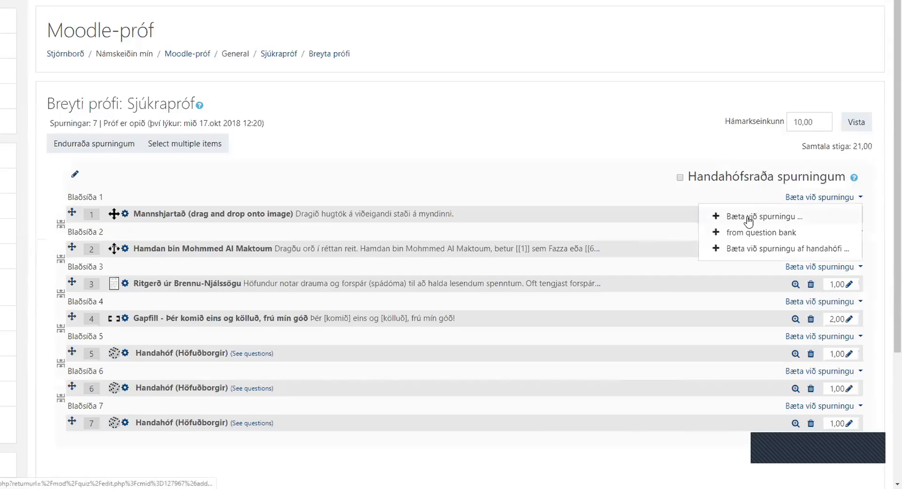
left_click(769, 235)
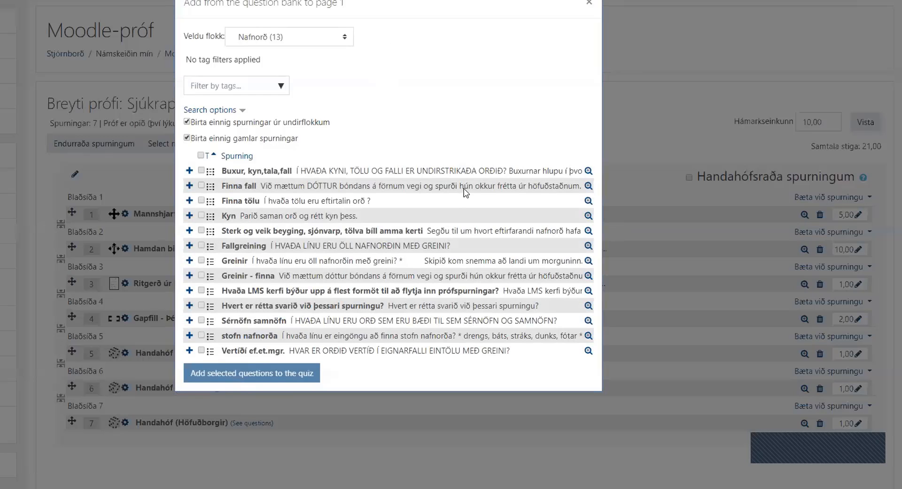
left_click(319, 37)
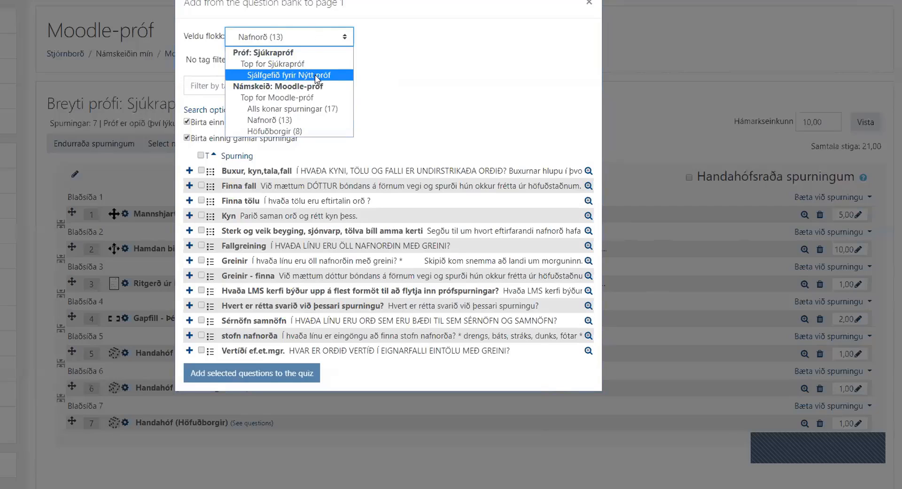
left_click(313, 114)
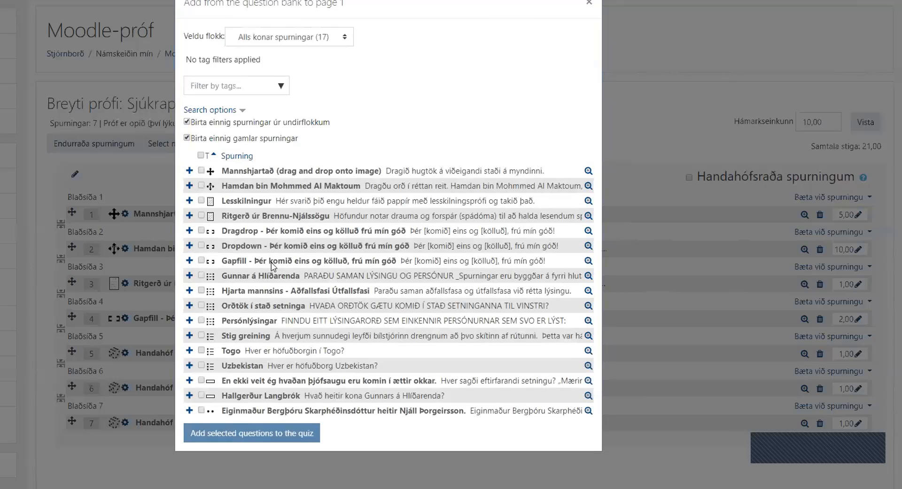
left_click(202, 275)
left_click(295, 431)
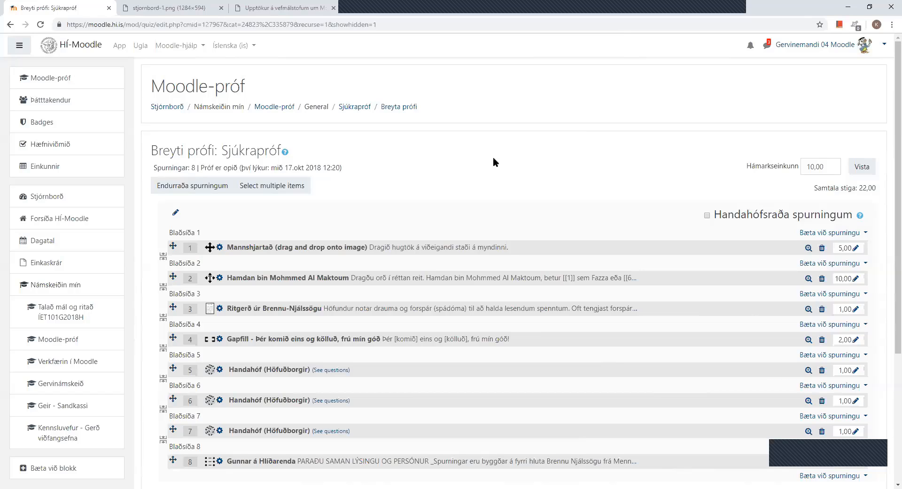
Go back to the Moodle-próf course page and view the available activities and resources without adding one.
left_click(284, 111)
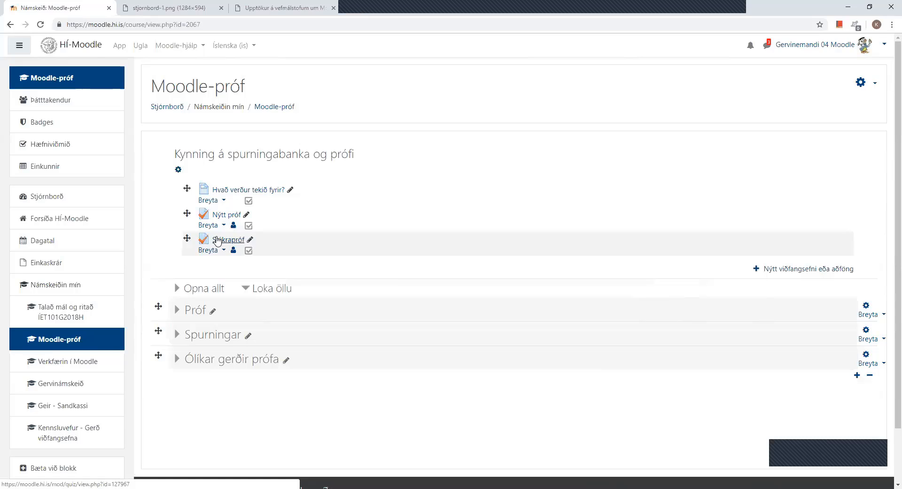
left_click(788, 269)
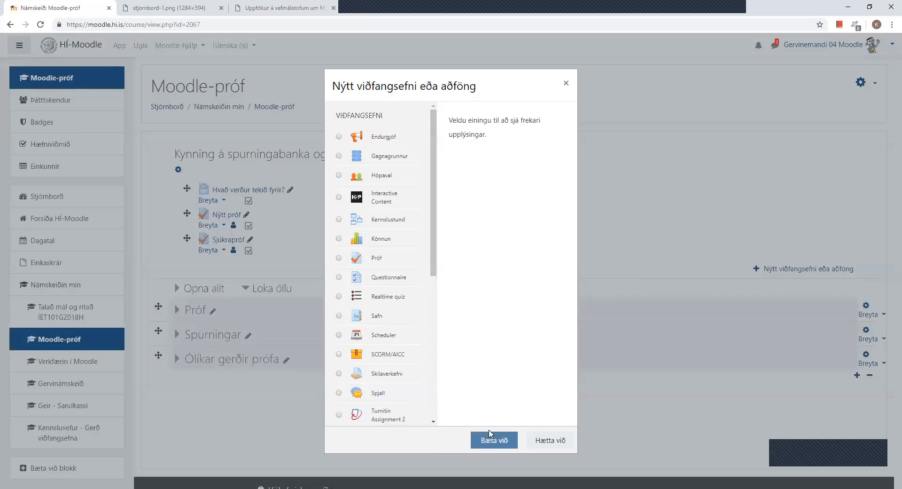
left_click(551, 440)
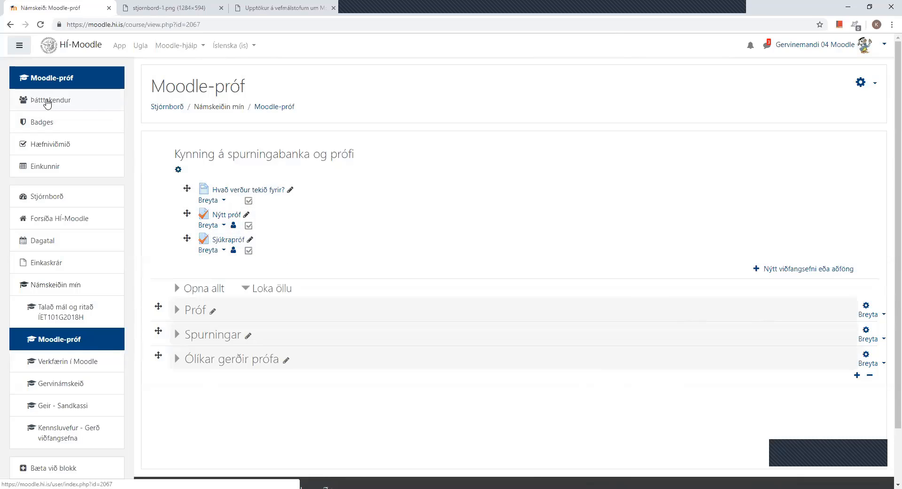
Open the groups page (Hópar) for the participants of the Moodle-próf course.
left_click(119, 109)
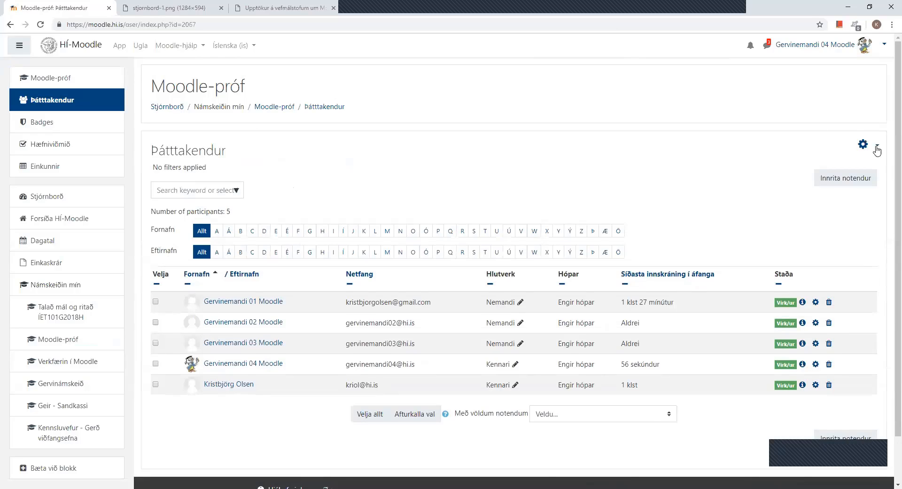
left_click(864, 146)
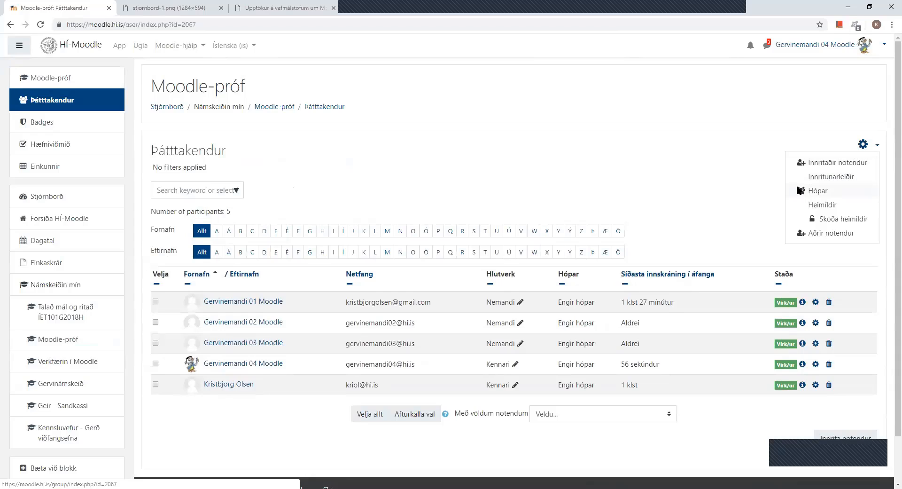
left_click(818, 191)
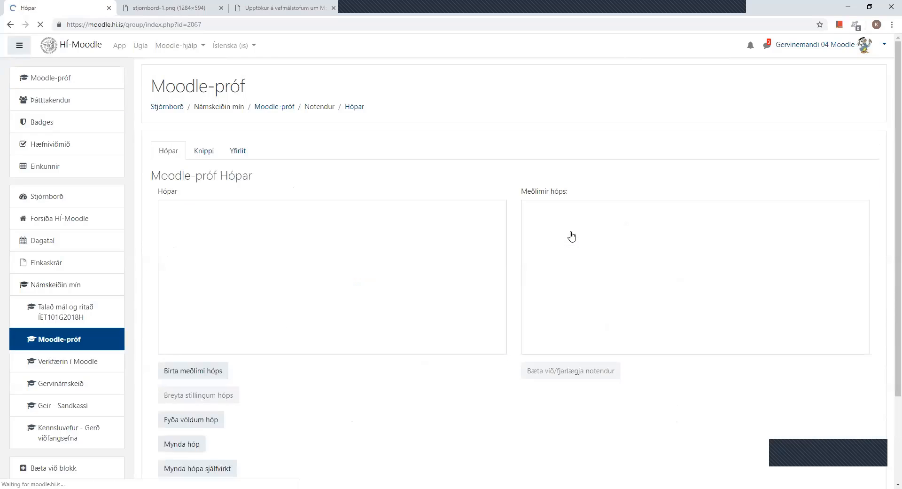
Create a new group named "Hópur fyrir sjúkrapróf" and save it.
left_click(178, 419)
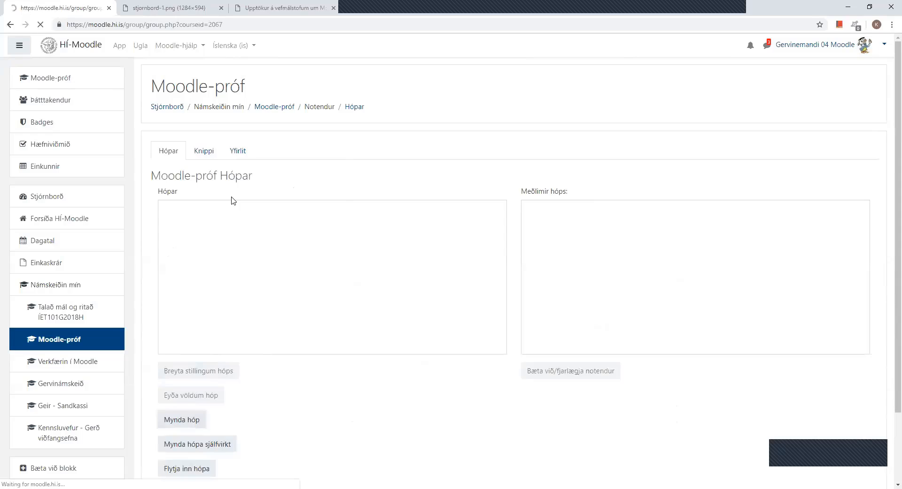
left_click(394, 171)
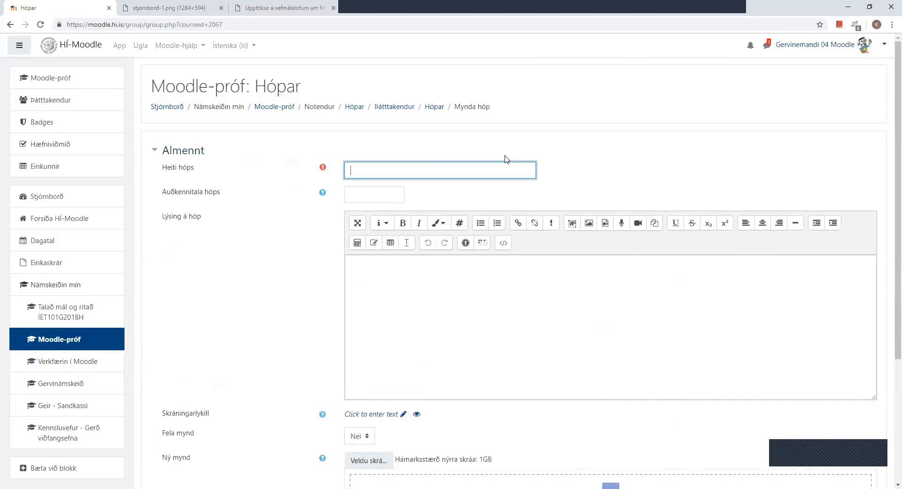
type("Hópur fyrir sjúkrapróf")
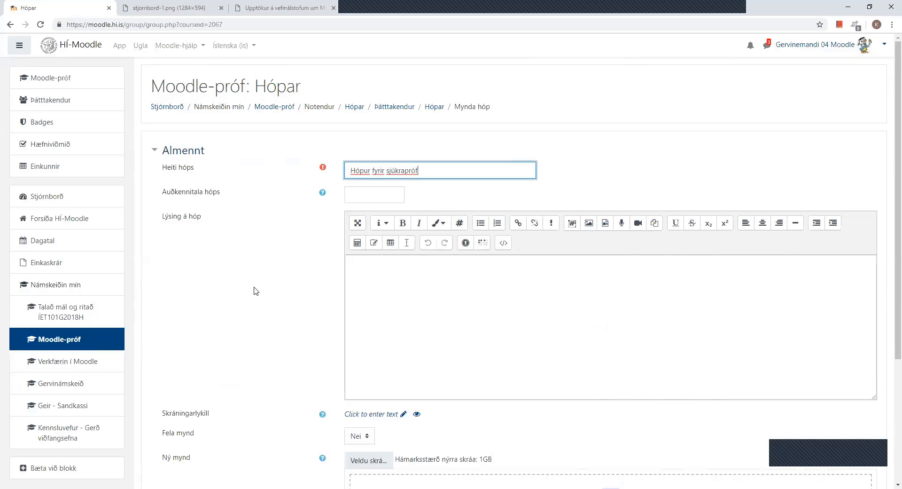
scroll(371, 395, "down", 3)
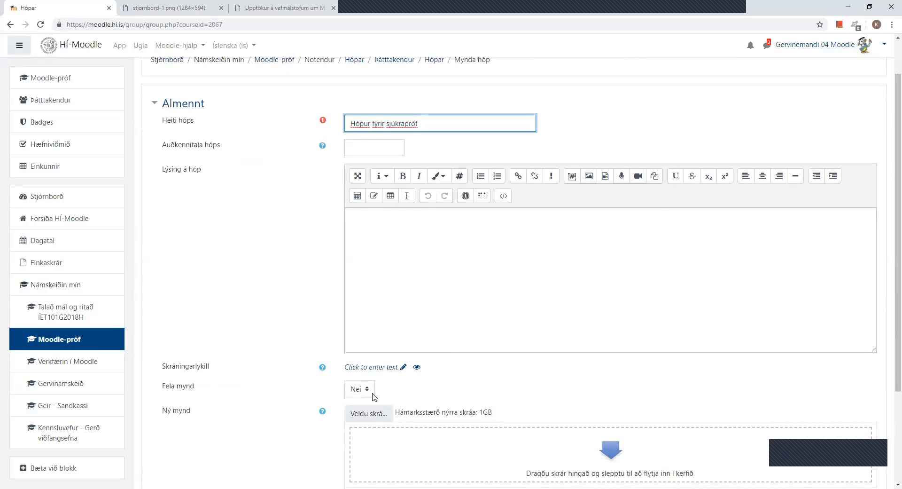
left_click(385, 416)
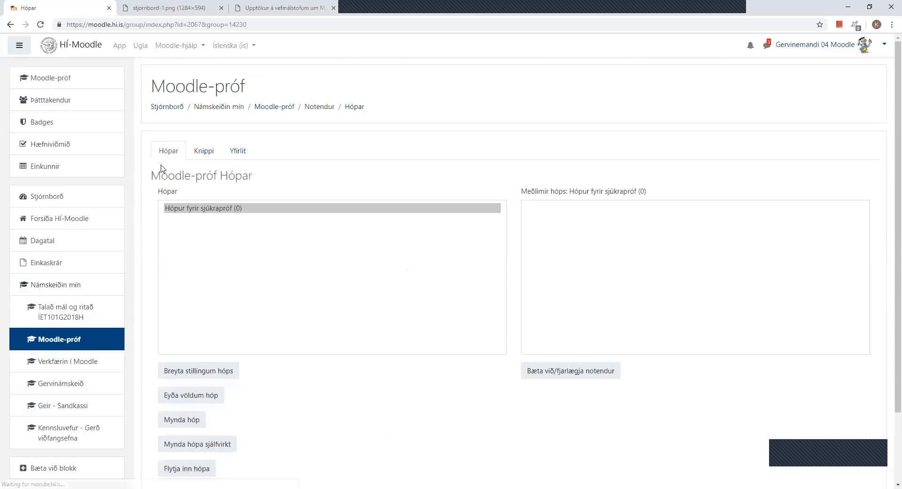
Add the second listed student to the group Hópur fyrir sjúkrapróf as a member.
left_click(218, 214)
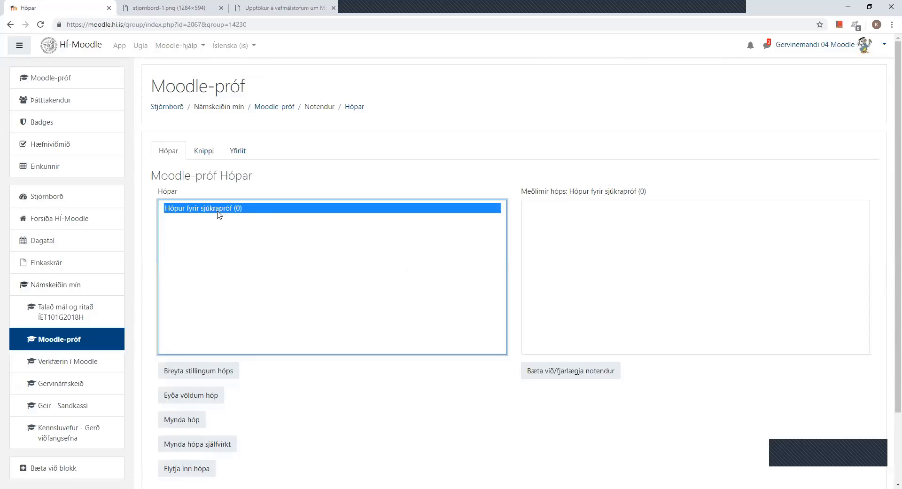
left_click(563, 375)
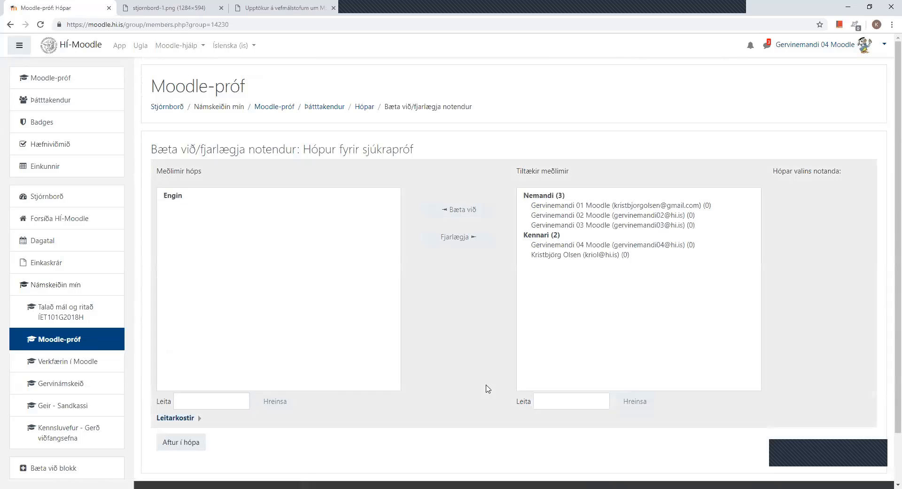
left_click(572, 216)
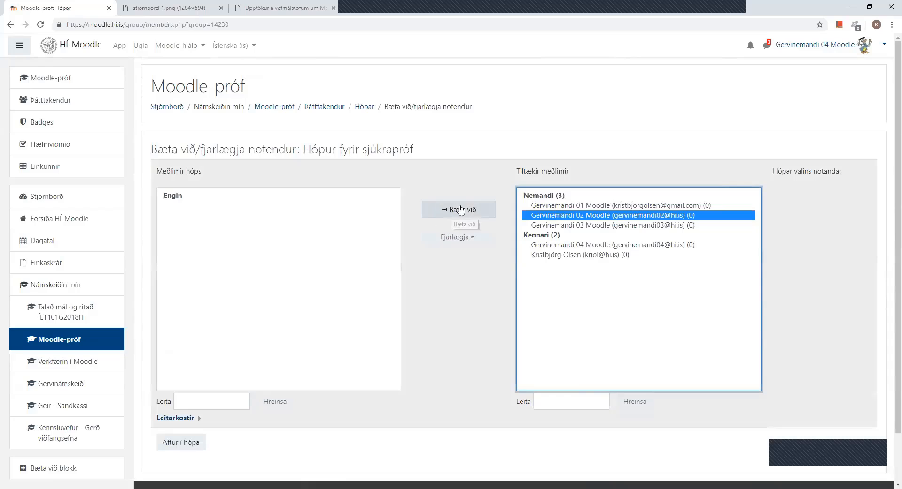
left_click(461, 219)
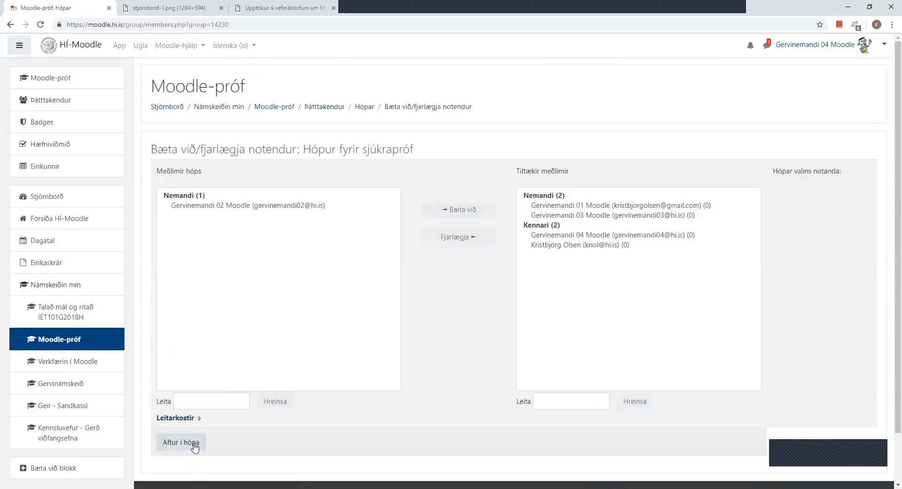
Return to the Moodle-próf course page and open the settings of the Sjúkrapróf quiz.
left_click(271, 109)
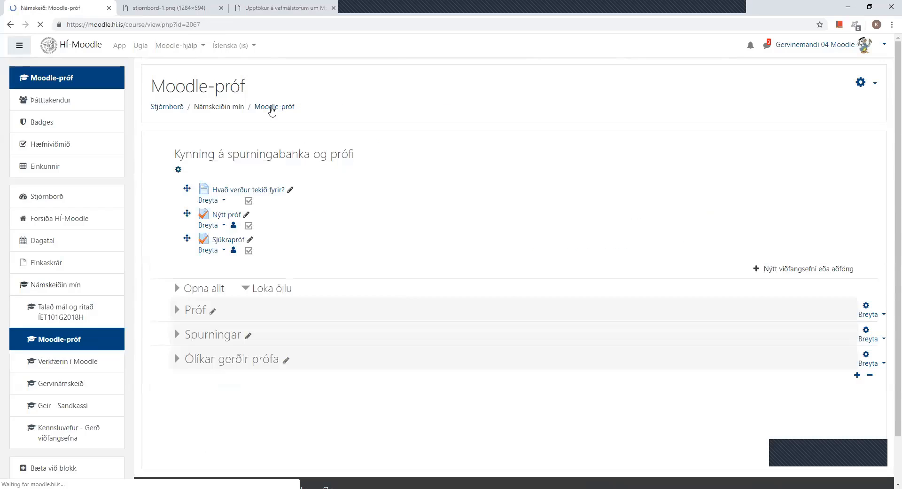
left_click(218, 251)
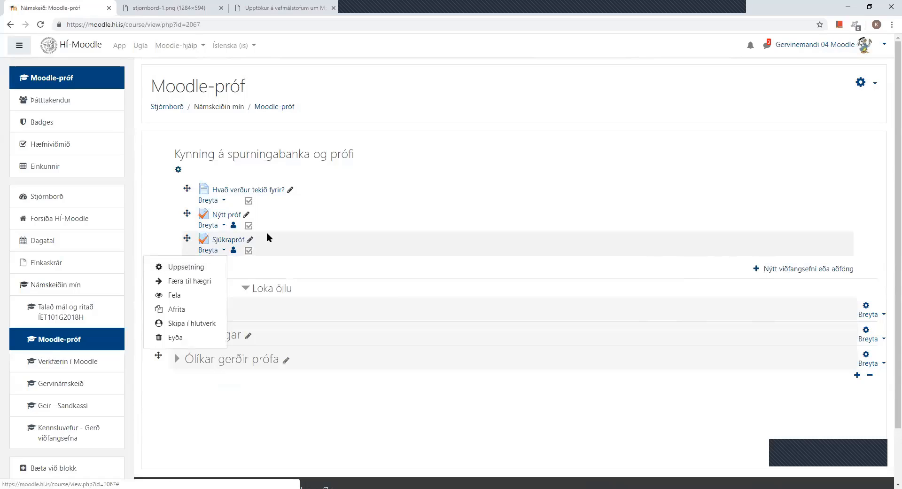
left_click(191, 269)
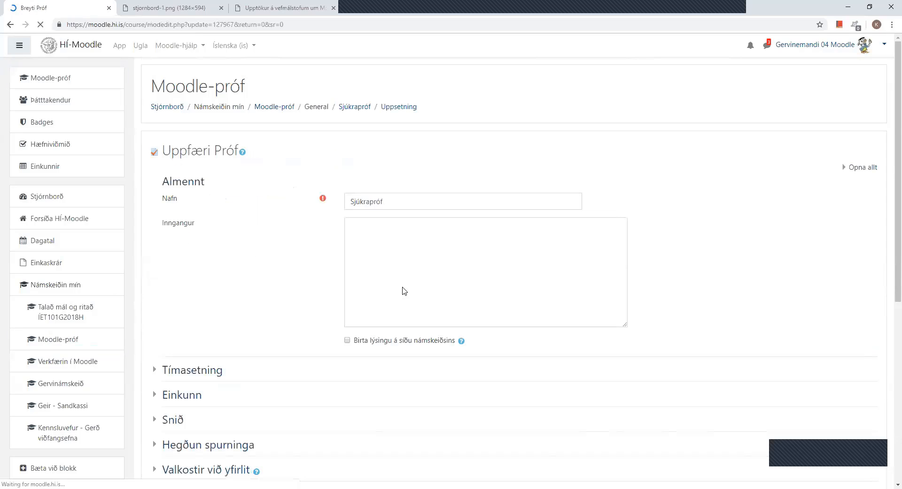
Add a group access restriction to Sjúkrapróf so that students must belong to Hópur fyrir sjúkrapróf.
scroll(309, 295, "down", 7)
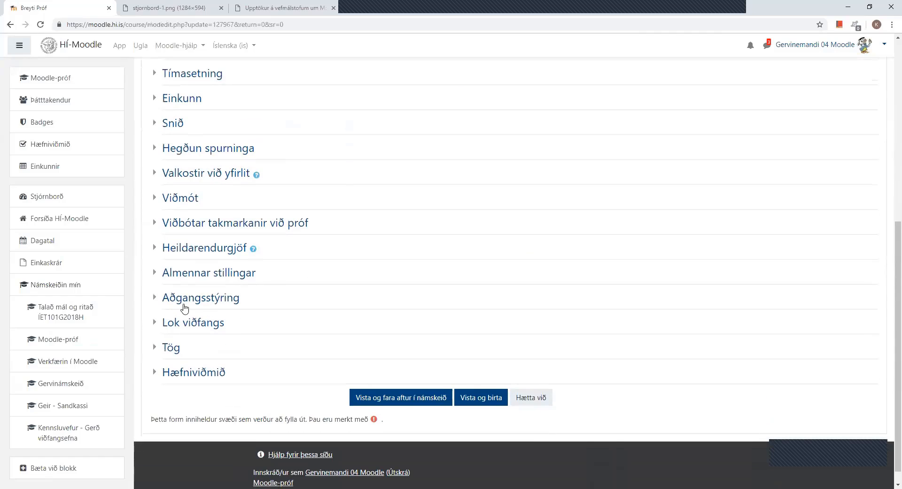
left_click(154, 298)
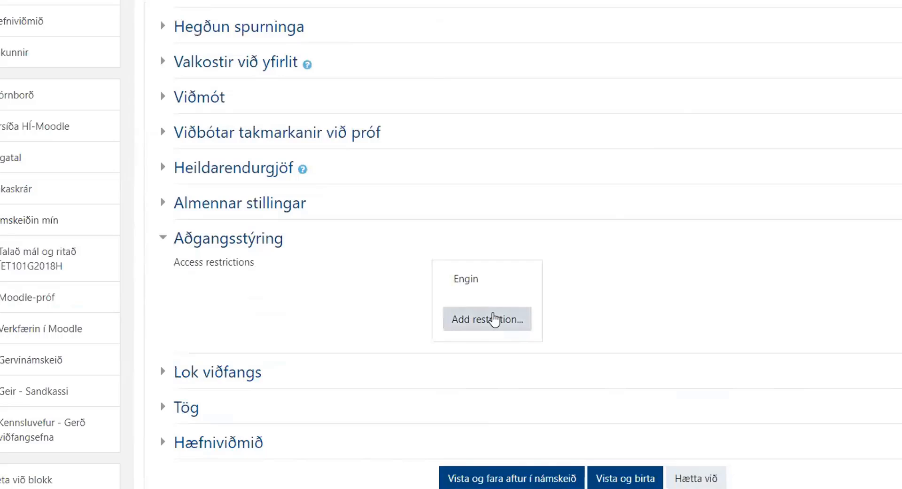
left_click(495, 320)
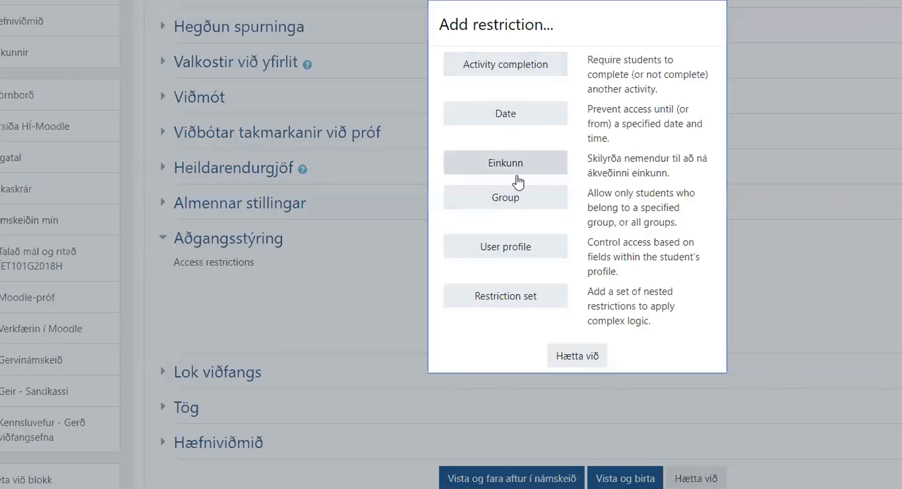
left_click(504, 199)
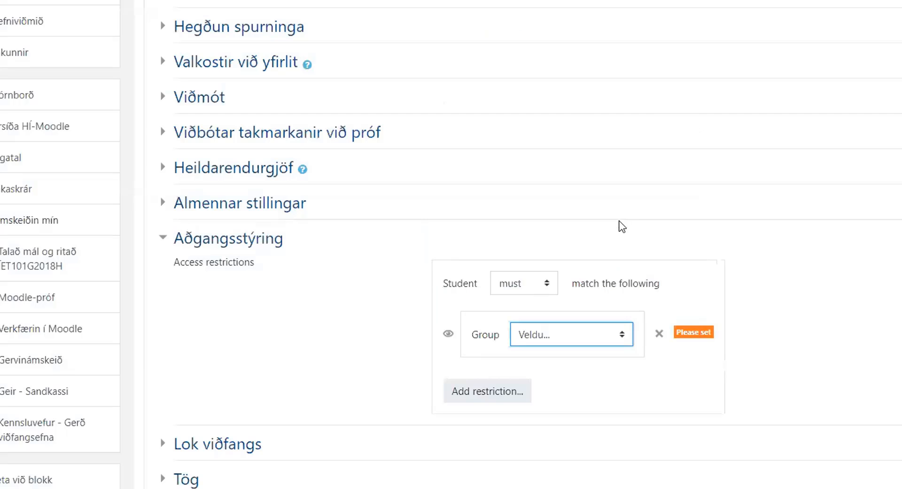
left_click(583, 339)
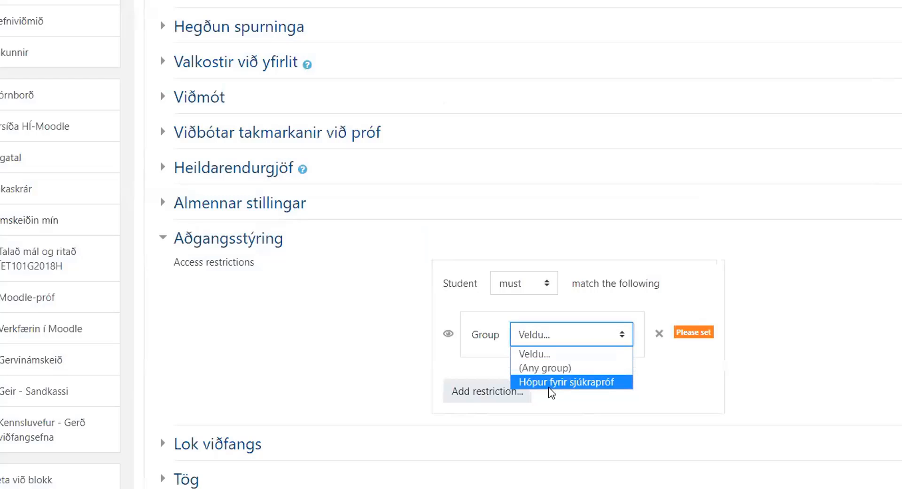
left_click(575, 382)
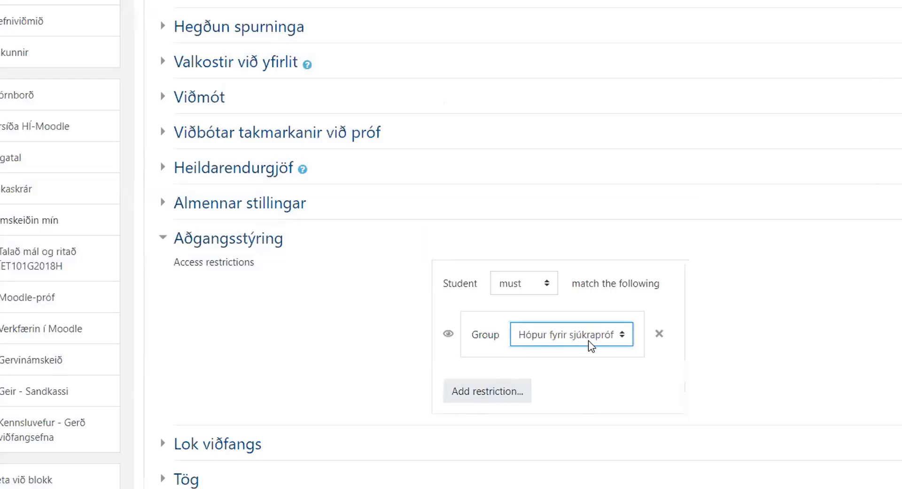
Hide Sjúkrapróf entirely from students outside the group, then save the settings and return to the course.
left_click(448, 335)
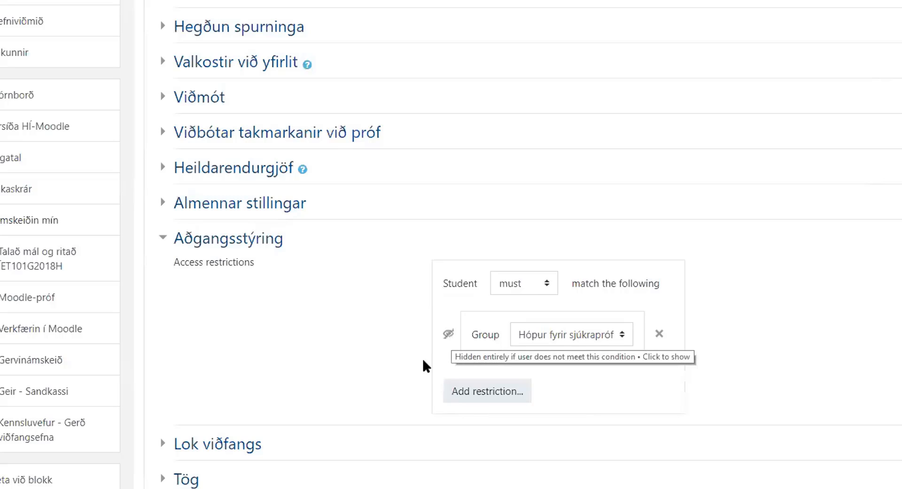
scroll(366, 355, "down", 3)
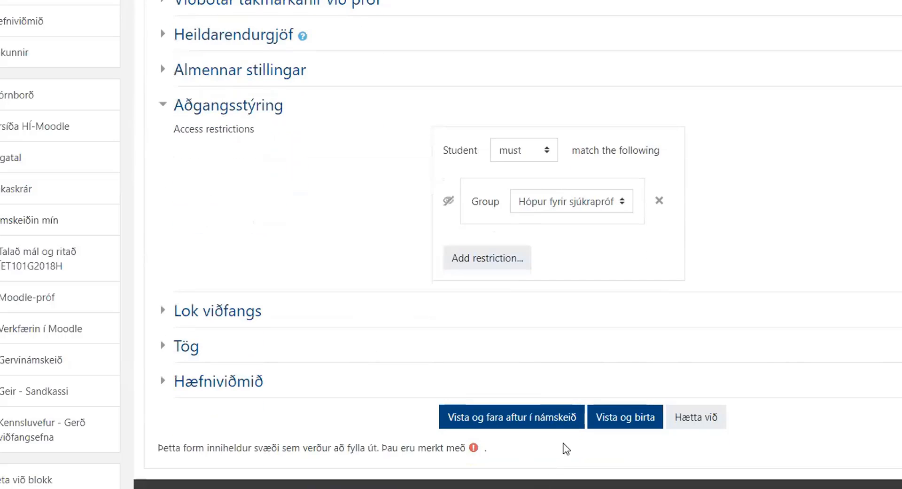
left_click(557, 426)
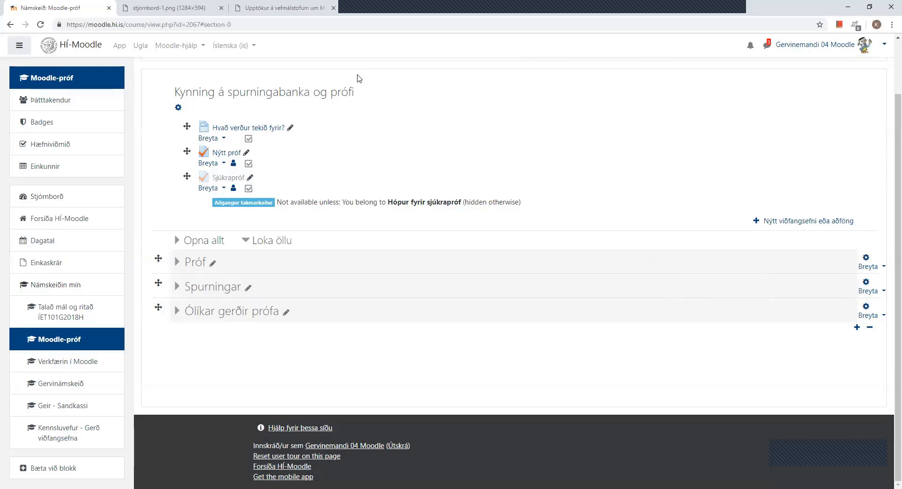
Start a new quiz in the introductory course section and name it "Nýjasta prófið".
left_click(793, 223)
double_click(382, 264)
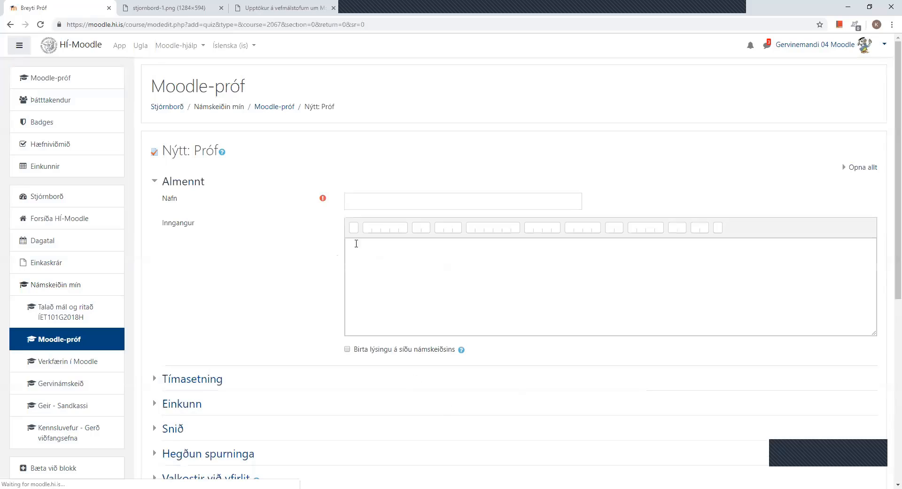
left_click(379, 202)
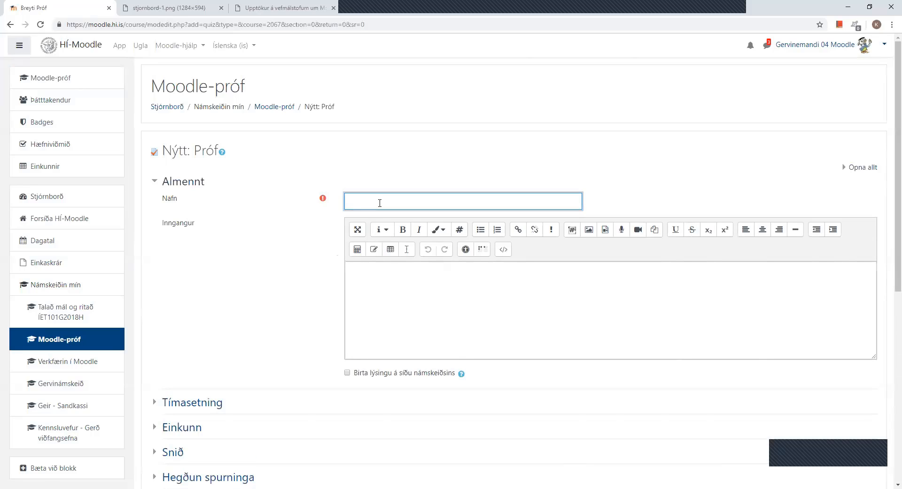
type("Nýjasta prófið")
left_click(399, 284)
Expand all settings sections of the new quiz form at once.
scroll(253, 328, "down", 1)
scroll(252, 328, "down", 2)
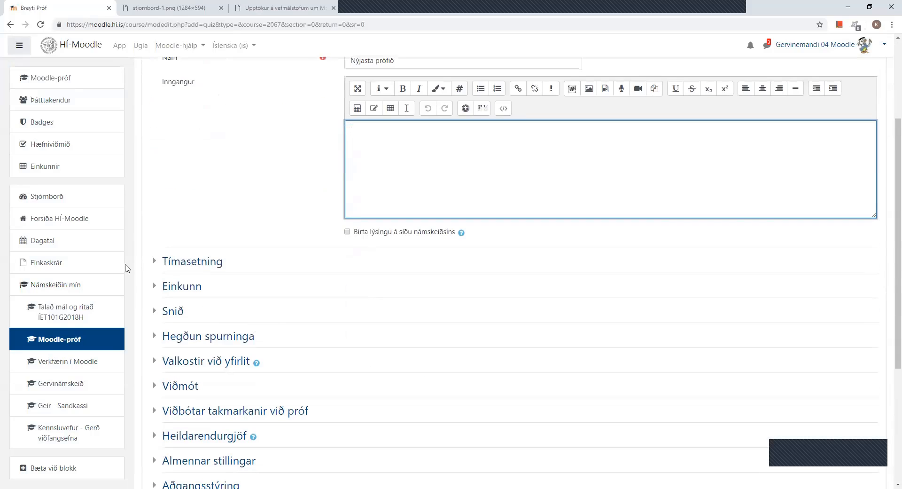
scroll(597, 147, "up", 1)
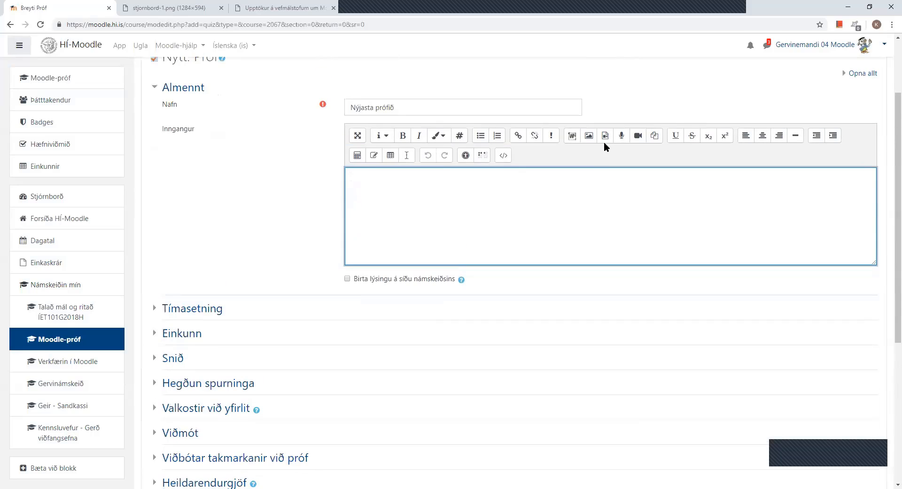
left_click(871, 74)
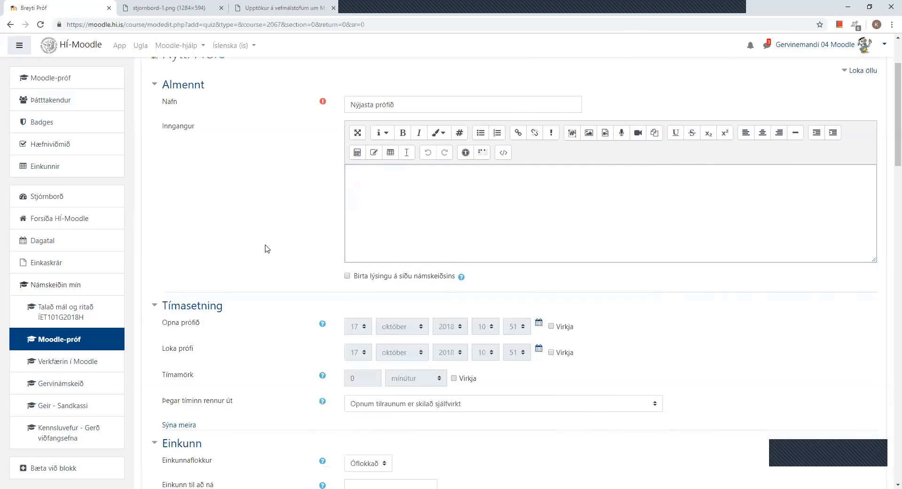
Examine the options for Þegar tíminn rennur út, then the grade category choices and the passing grade field.
scroll(264, 248, "down", 2)
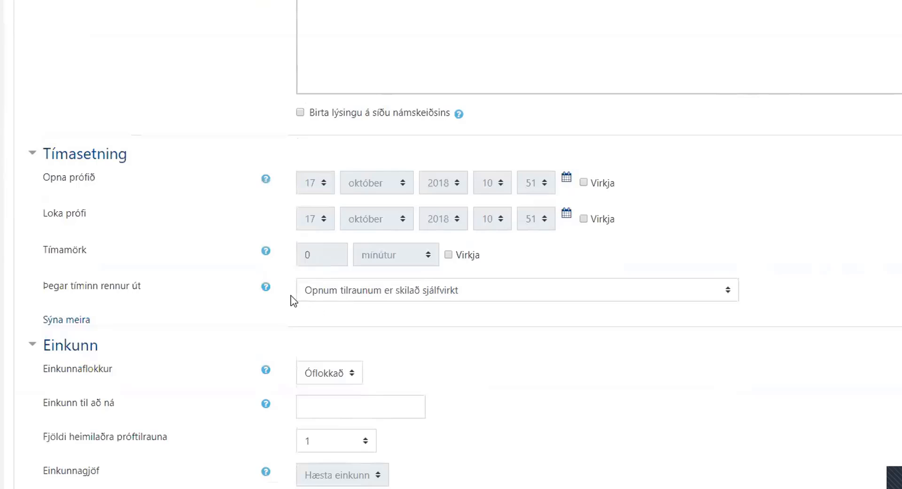
left_click(334, 286)
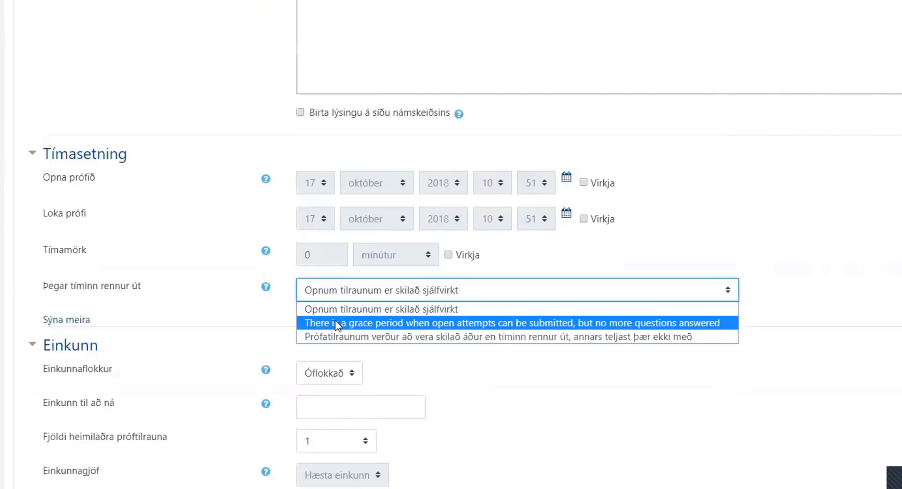
left_click(298, 286)
left_click(157, 291)
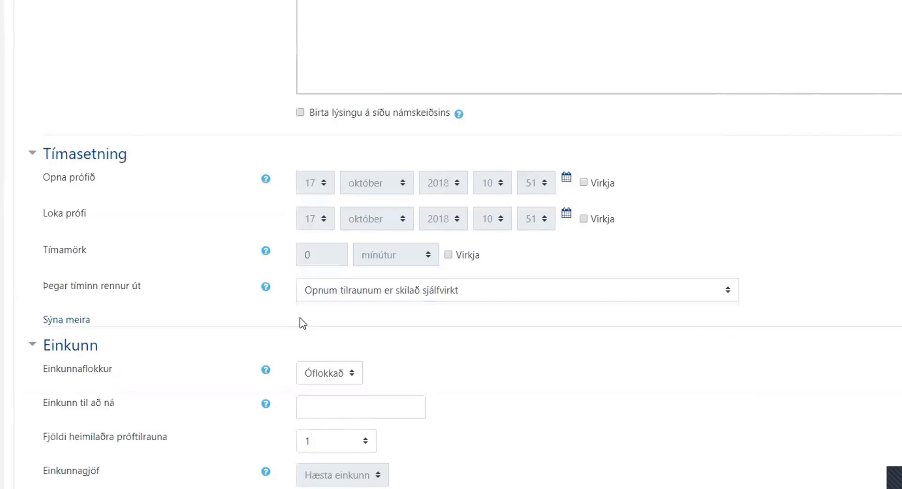
scroll(230, 315, "down", 5)
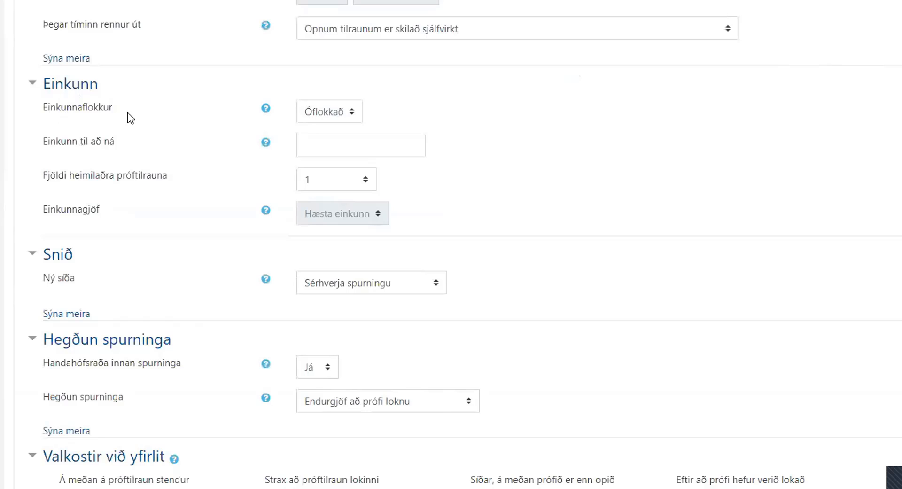
left_click(326, 112)
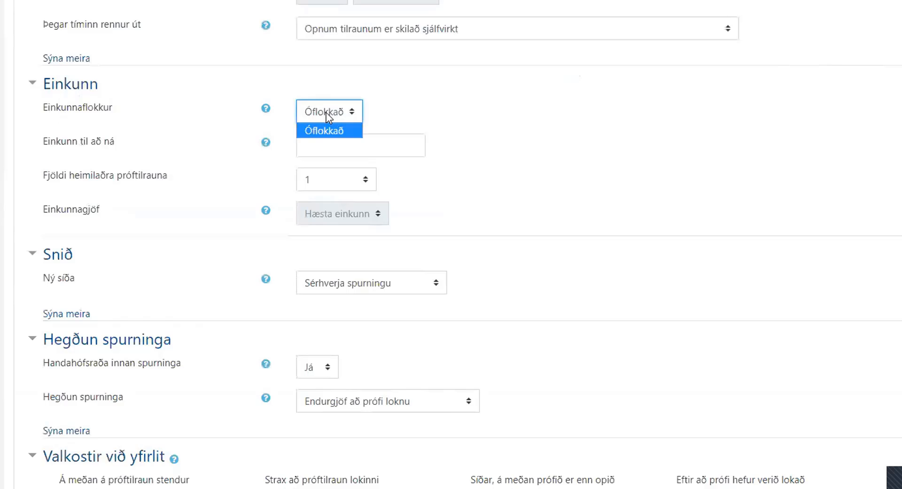
left_click(407, 108)
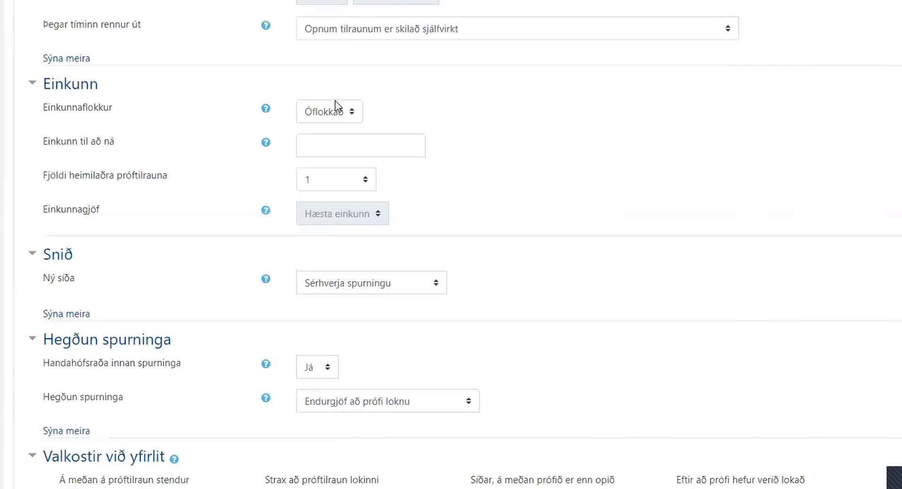
left_click(329, 145)
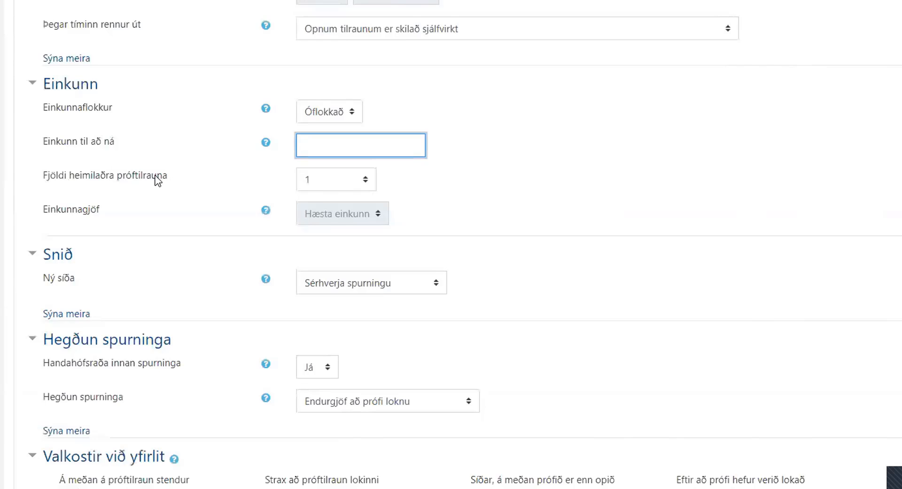
Allow unlimited quiz attempts (Ótakmarkað) and set the grading method to Fyrsta skipti.
left_click(366, 184)
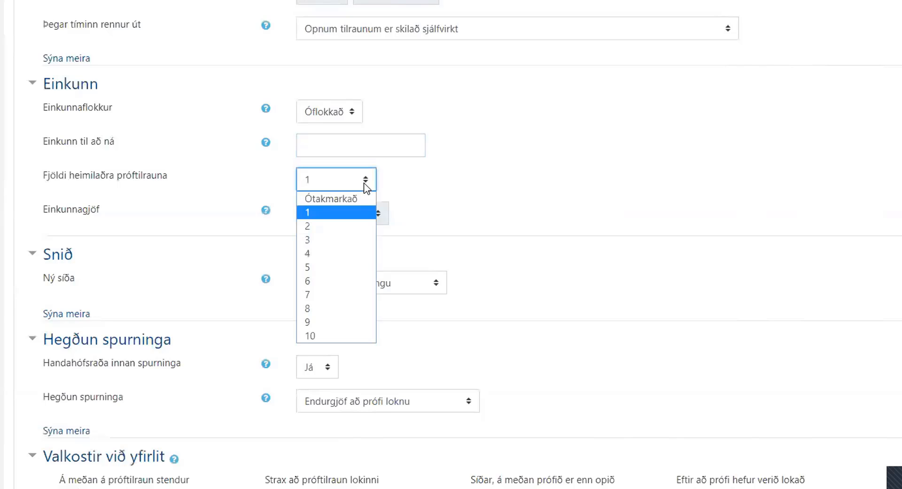
left_click(352, 198)
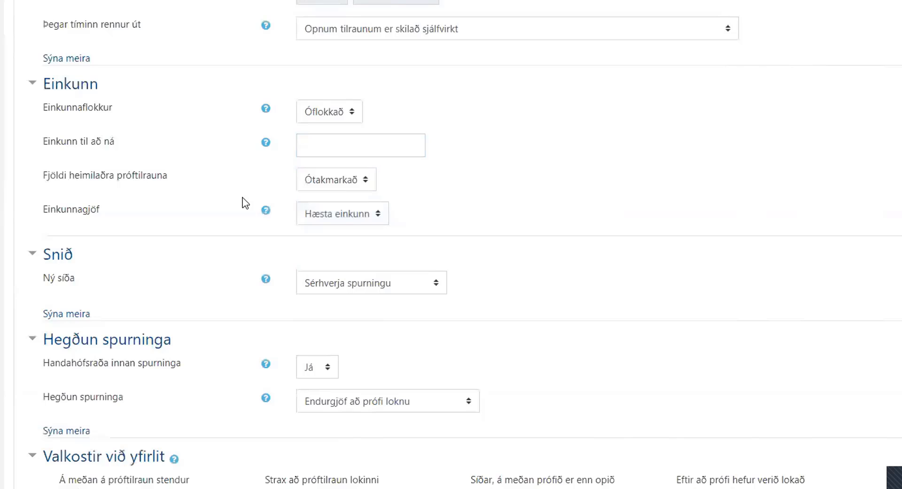
left_click(348, 213)
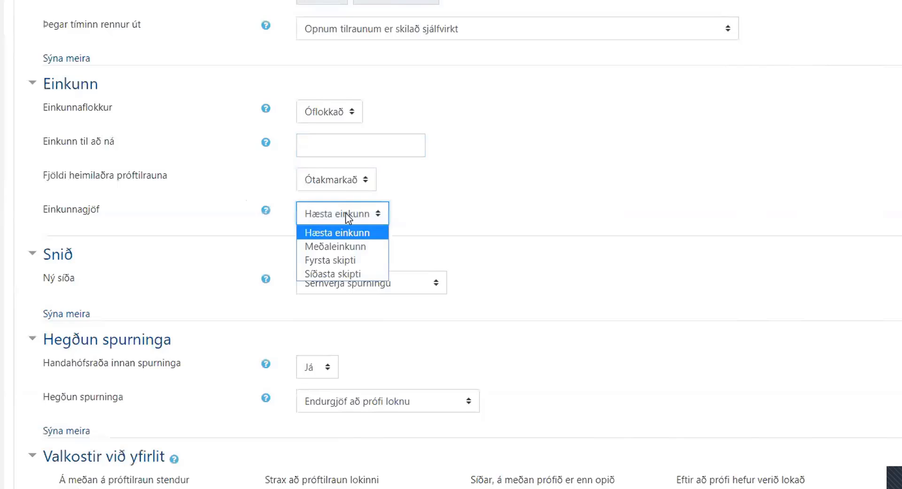
left_click(351, 261)
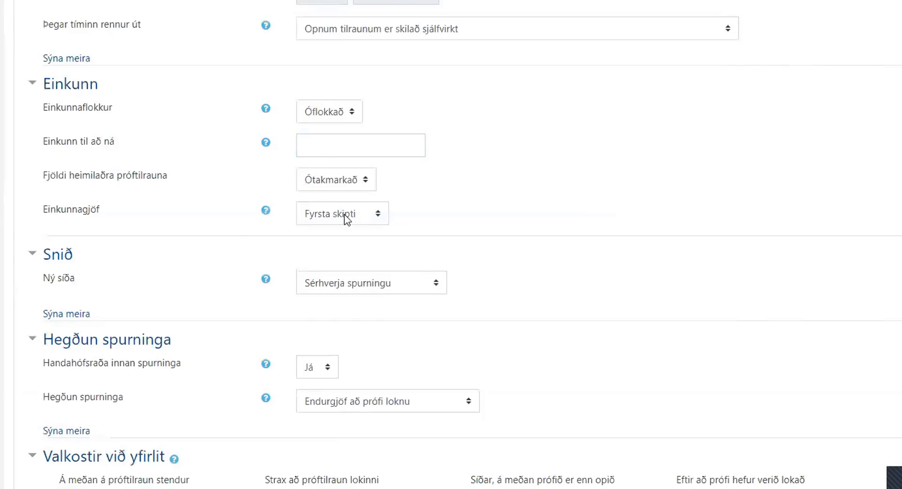
Show the additional Snið settings, try Ný síða as Sérhverjar 2 spurningar and Allar spurningar á sömu síðu, and return it to Sérhverja spurningu.
scroll(369, 234, "down", 3)
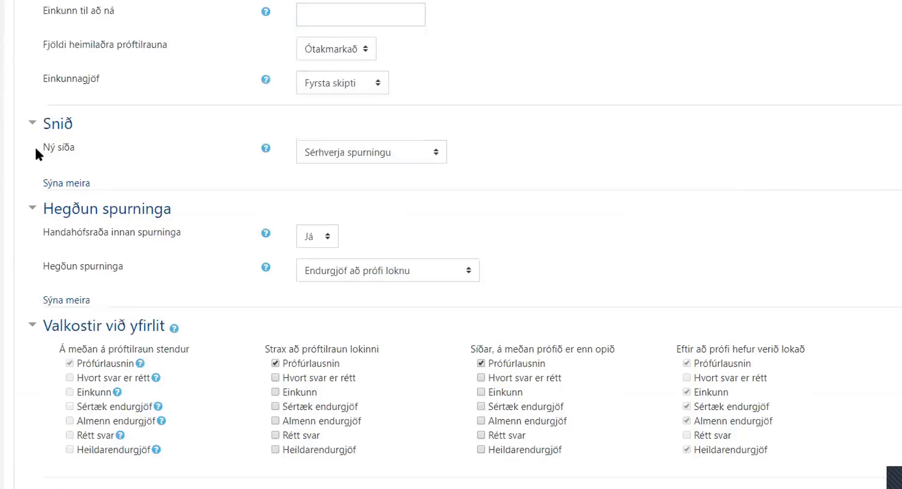
left_click(71, 184)
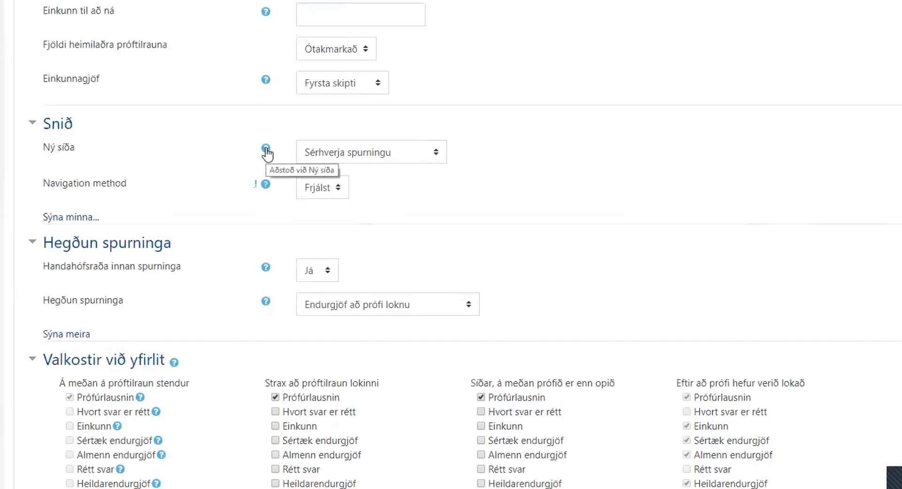
left_click(421, 153)
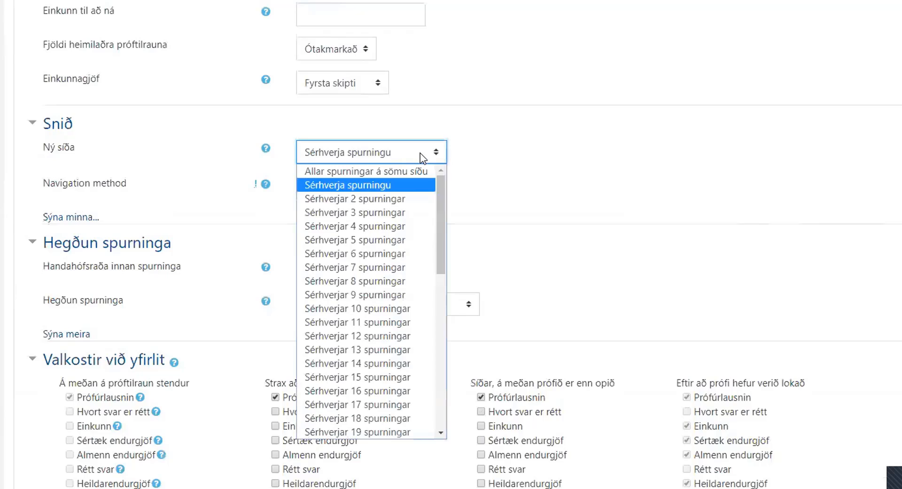
left_click(400, 199)
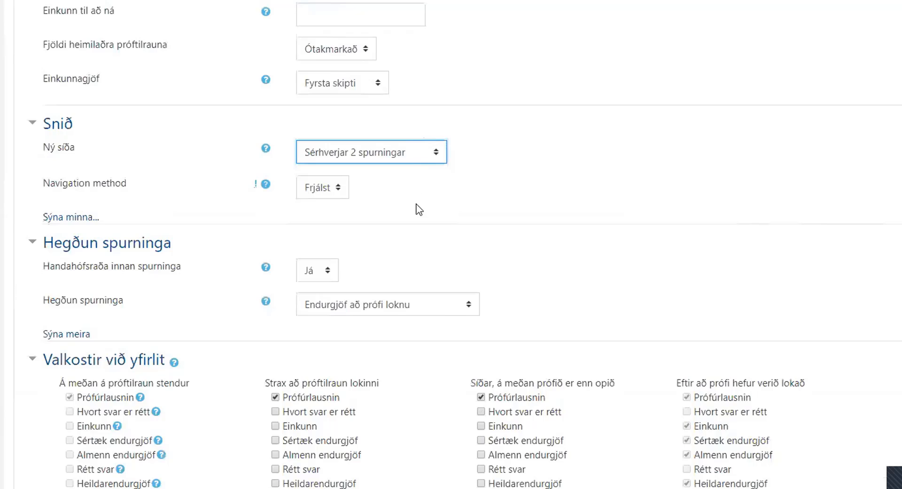
left_click(426, 151)
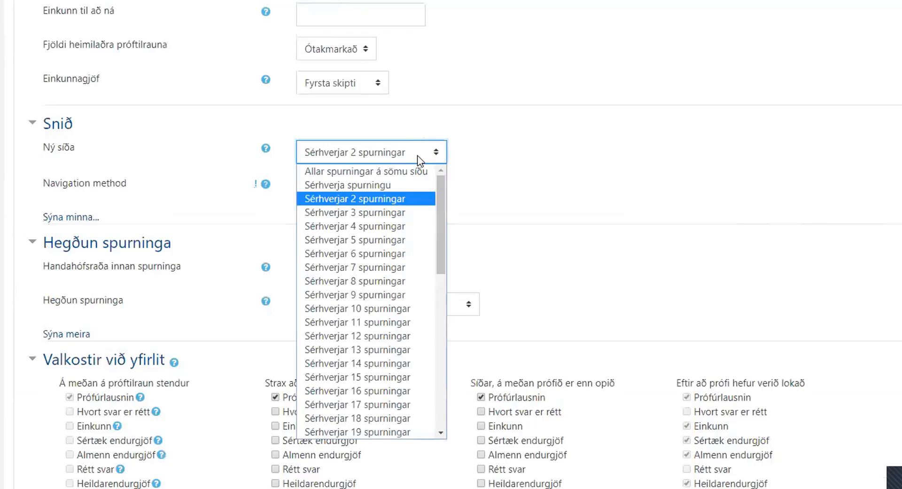
left_click(376, 170)
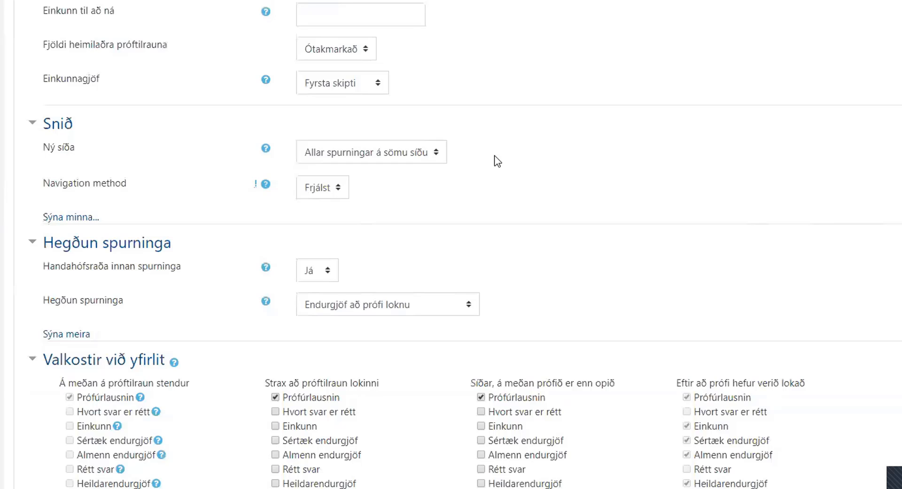
left_click(429, 156)
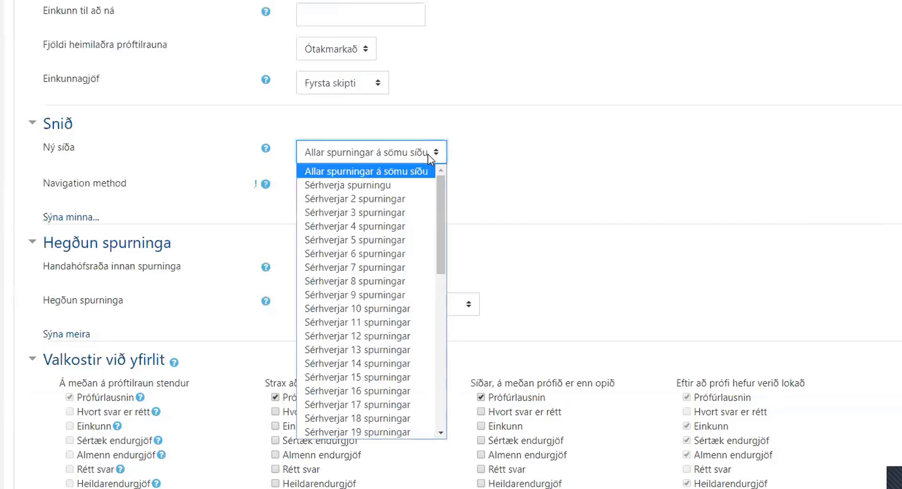
left_click(384, 185)
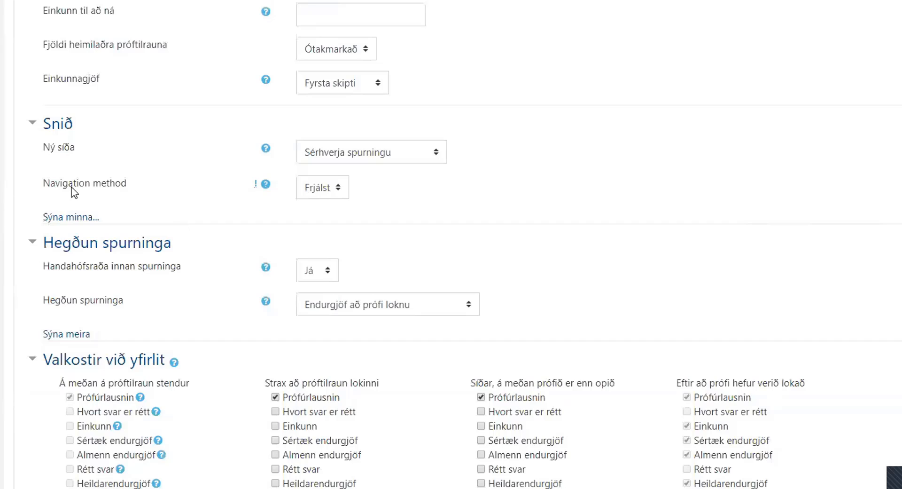
Examine the Navigation method choices for the quiz without changing the selection.
left_click(320, 189)
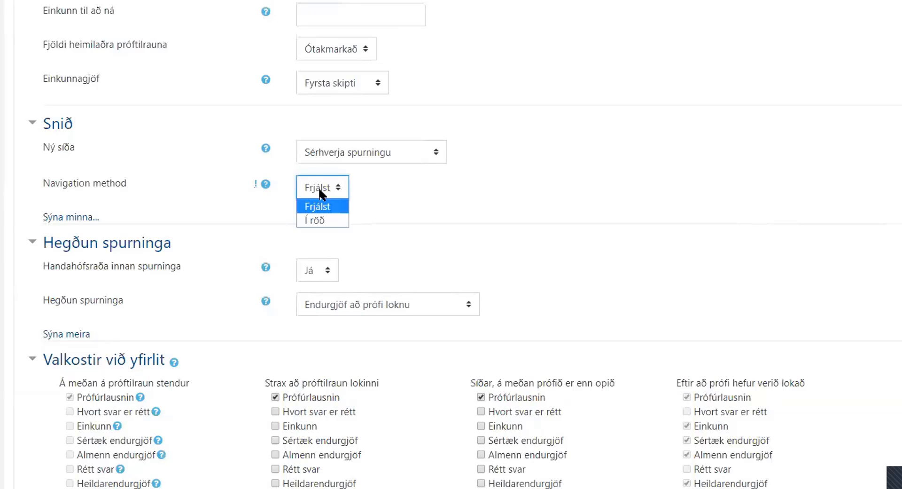
left_click(346, 187)
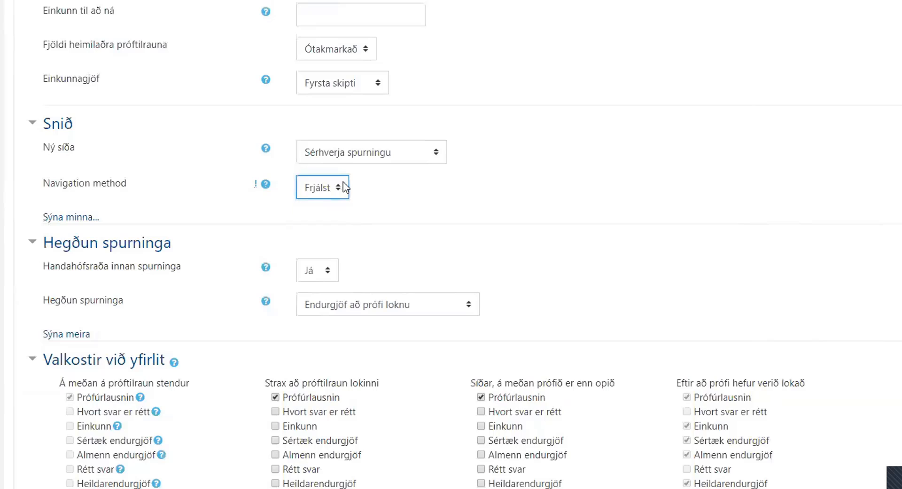
left_click(402, 188)
Try Handahófsraða innan spurninga set to Nei and return it to Já.
left_click(318, 278)
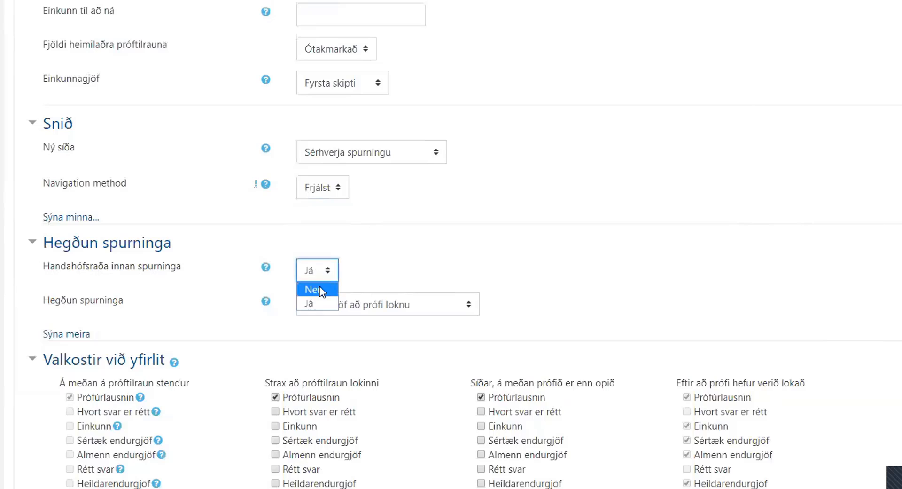
left_click(320, 286)
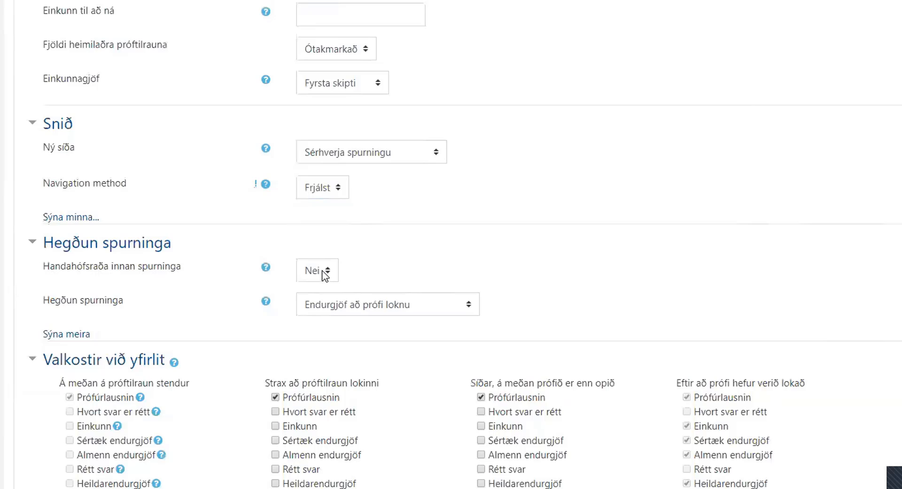
left_click(322, 273)
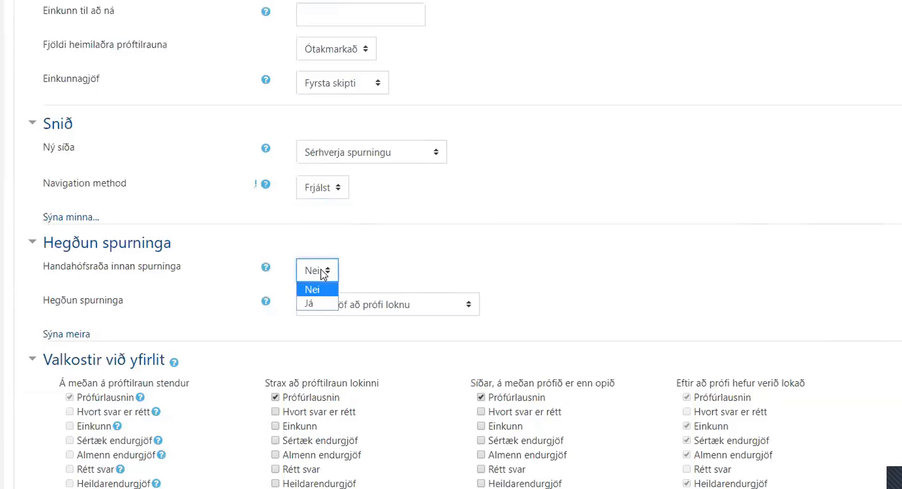
left_click(321, 303)
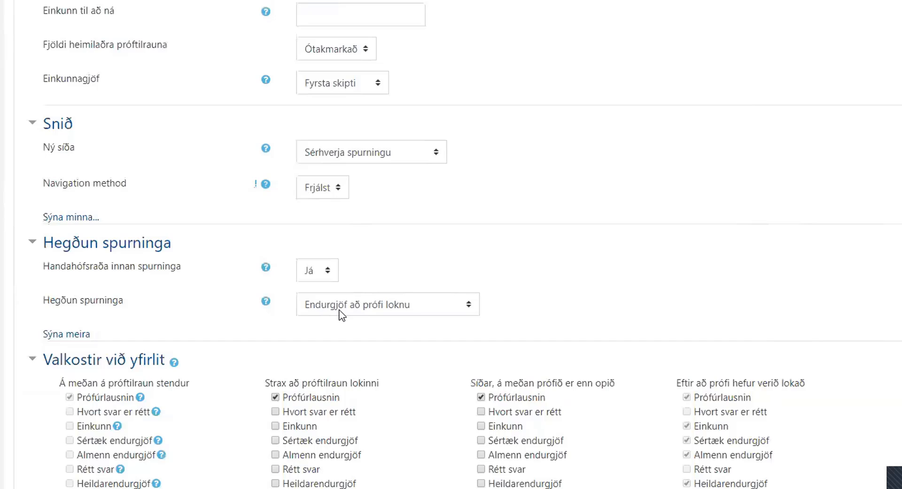
Set Hegðun spurninga to Aðlögunarhamur and look through the other question behaviour options.
left_click(388, 310)
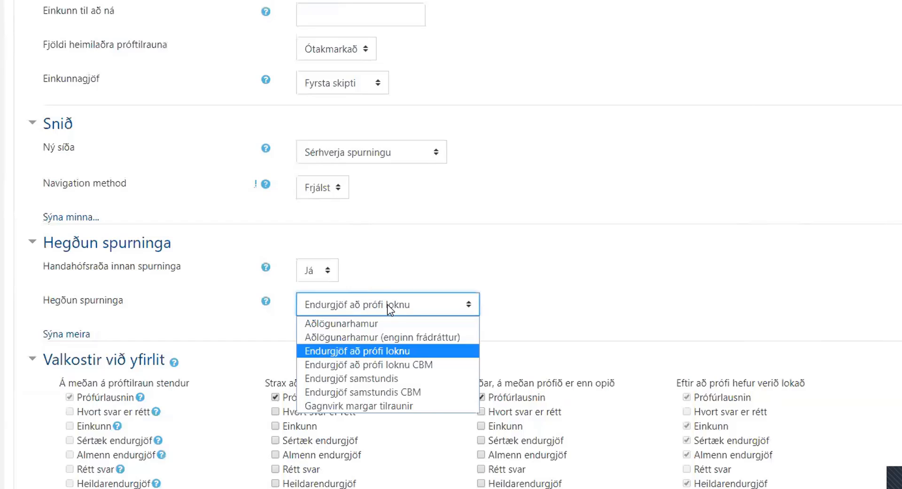
left_click(397, 323)
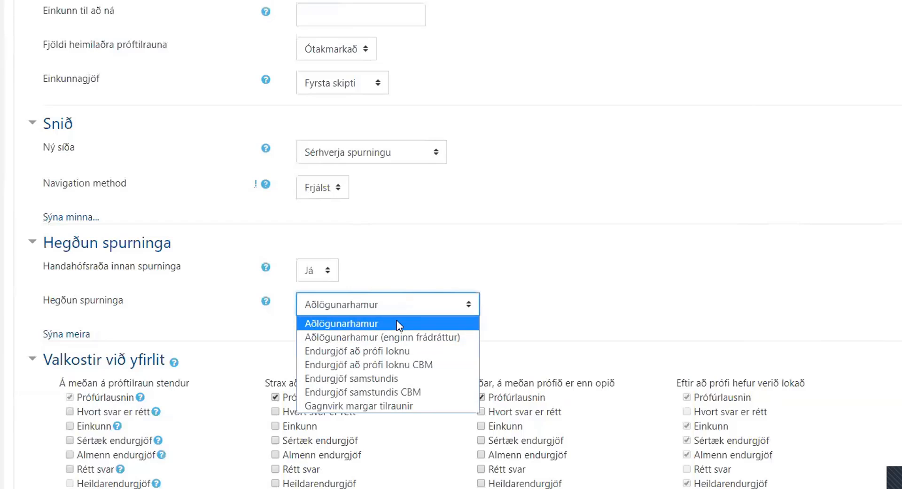
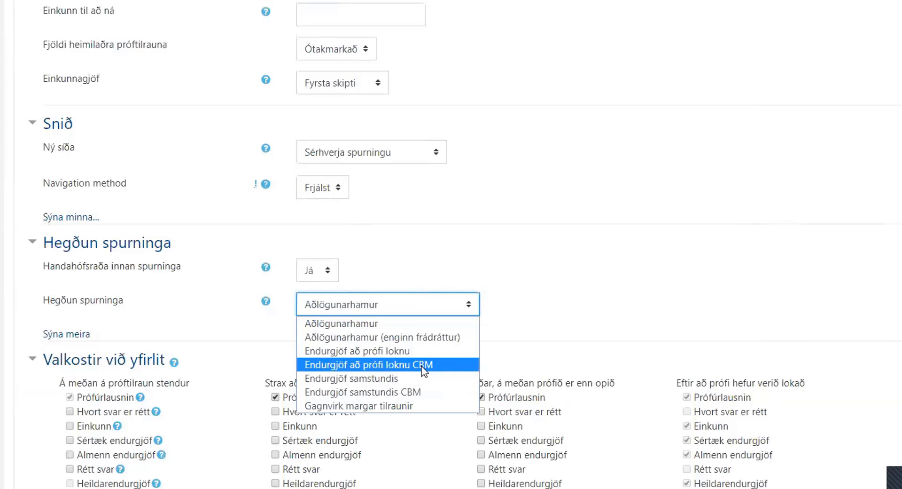
left_click(538, 308)
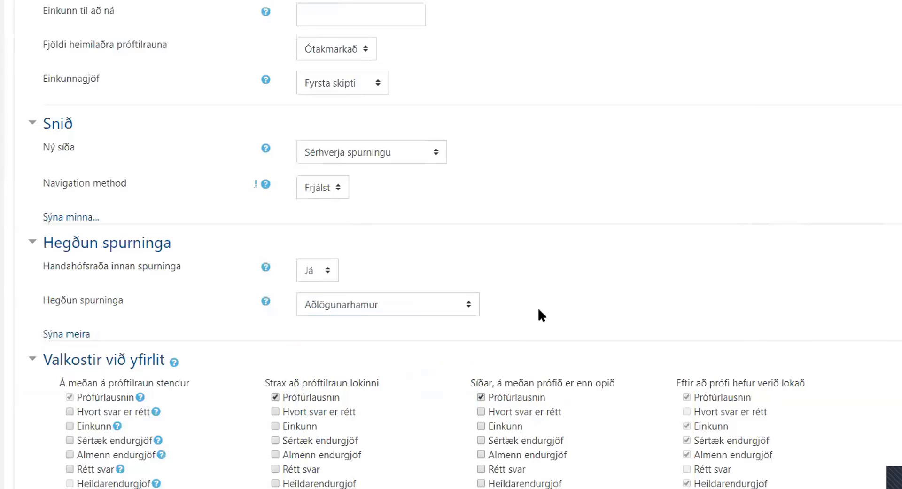
Switch the interface language to English and fill the new quiz form with the name "cccc" and the description "c".
left_click(146, 1)
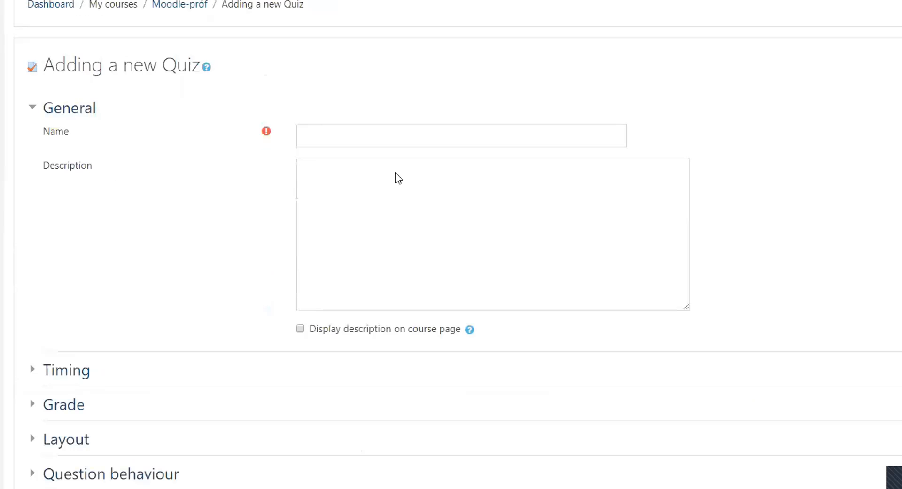
left_click(357, 133)
type("xxx")
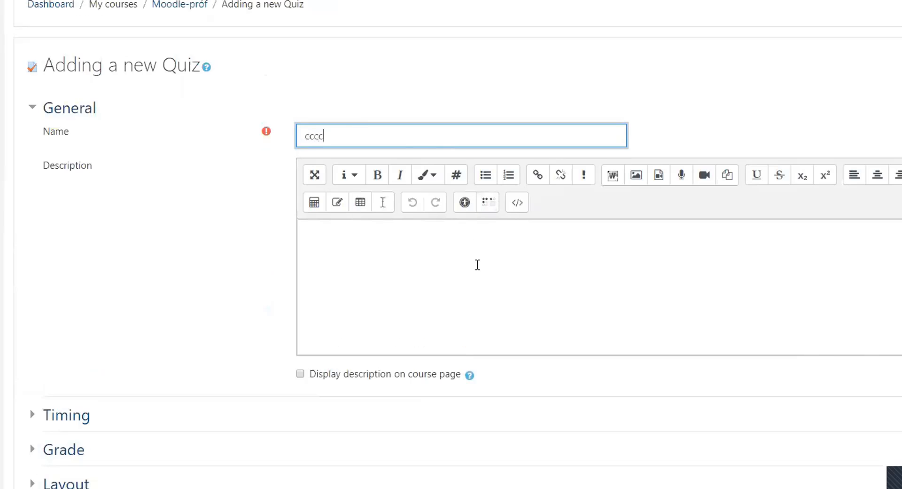
left_click(477, 264)
type("x")
scroll(564, 64, "down", 5)
scroll(875, 90, "up", 2)
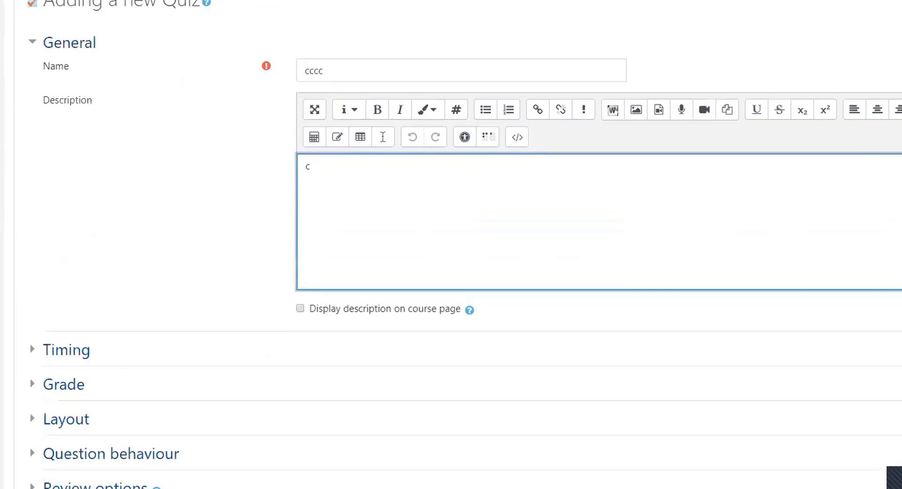
Expand all settings sections and examine the English options for How questions behave, from Adaptive mode to Interactive with multiple tries.
scroll(238, 212, "down", 8)
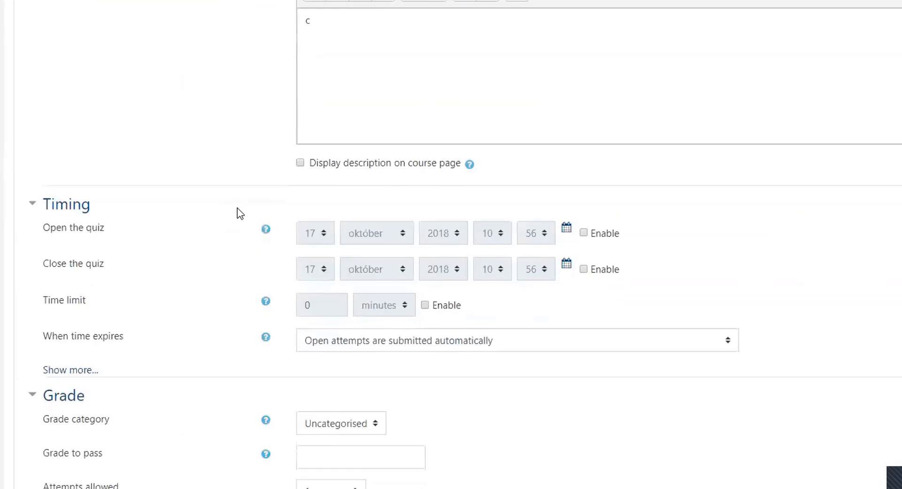
scroll(236, 212, "down", 7)
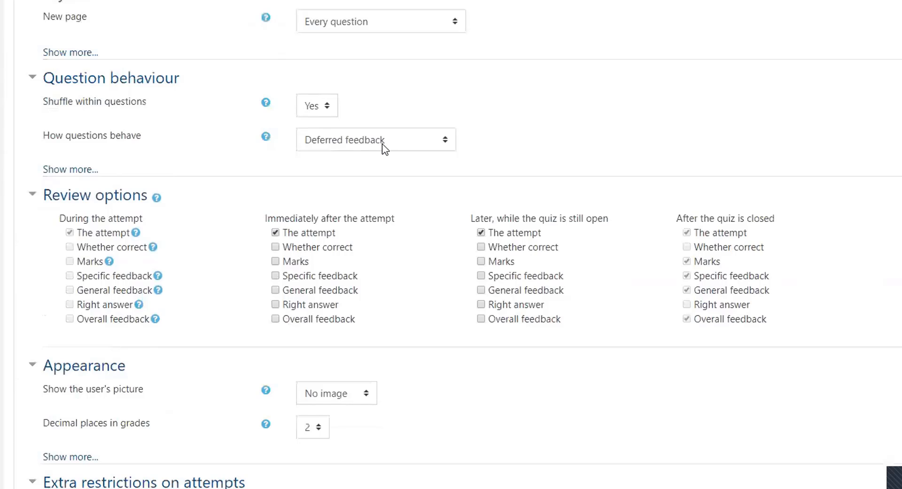
left_click(382, 143)
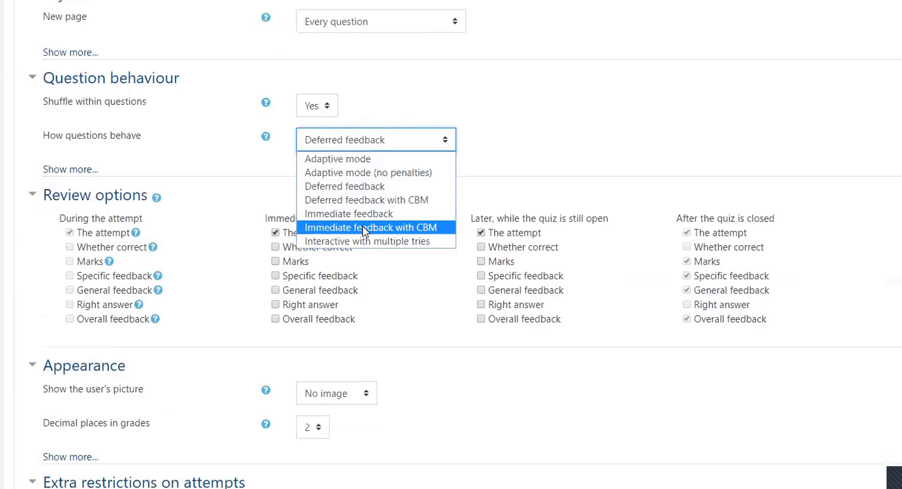
left_click(408, 142)
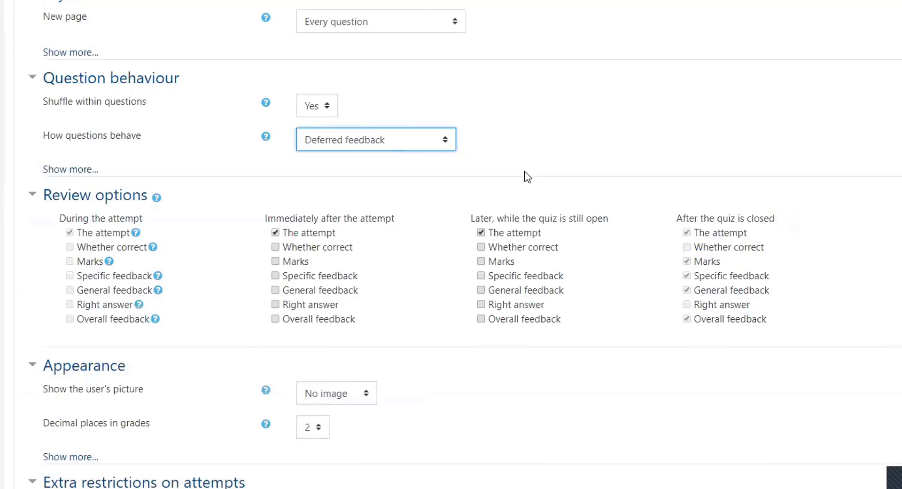
left_click(446, 144)
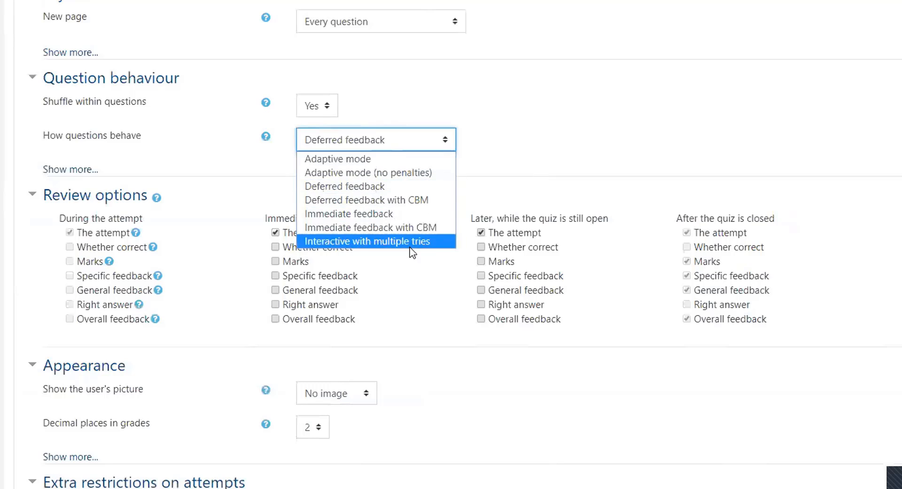
left_click(451, 140)
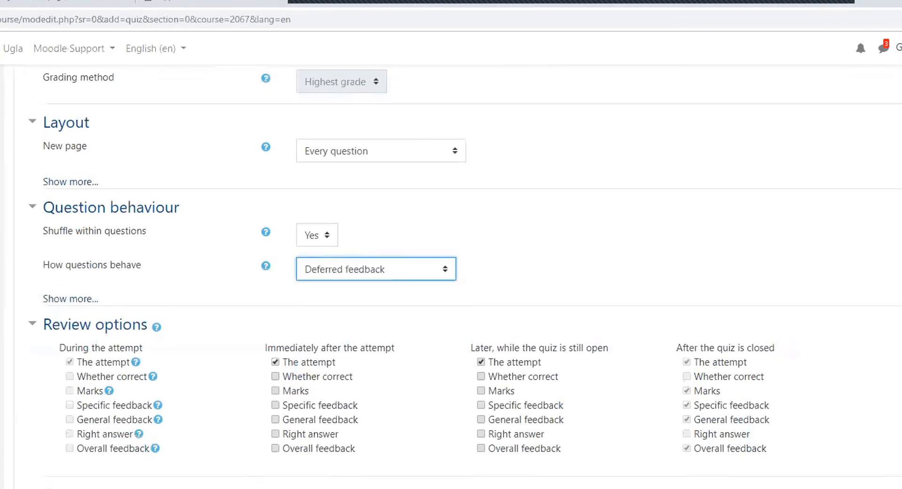
Switch the interface language to Íslenska (is) and look through the Moodle-hjálp entries, including Verkfærin í Moodle (sýnishorn).
left_click(161, 49)
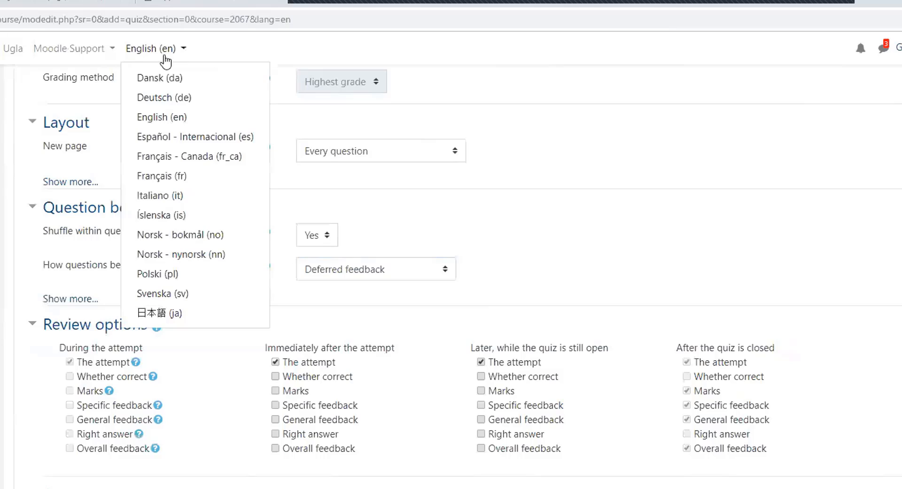
left_click(160, 217)
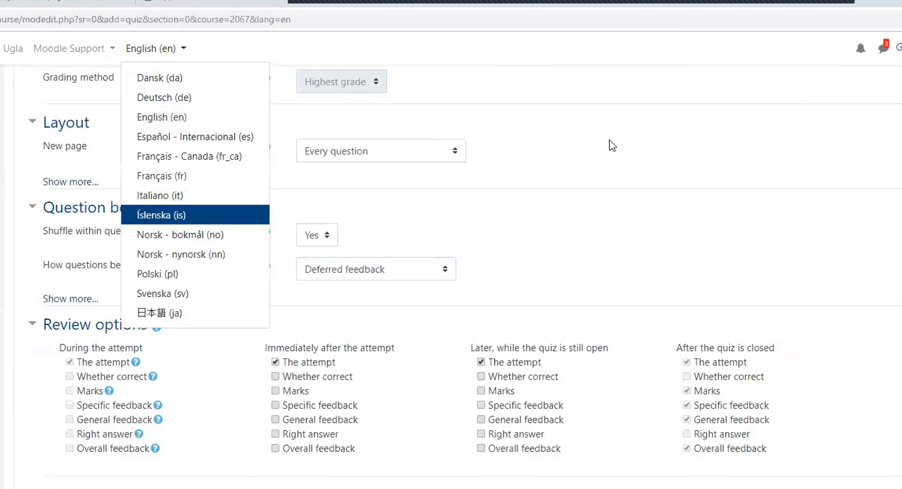
left_click(512, 94)
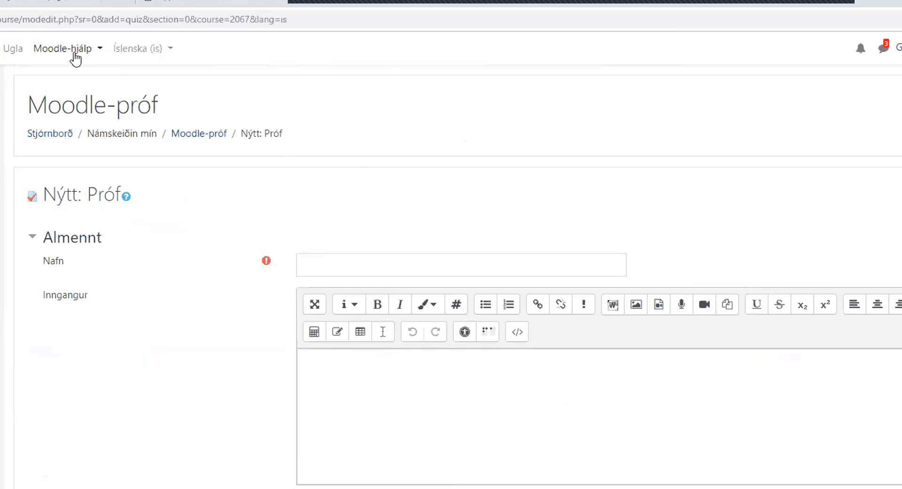
left_click(93, 52)
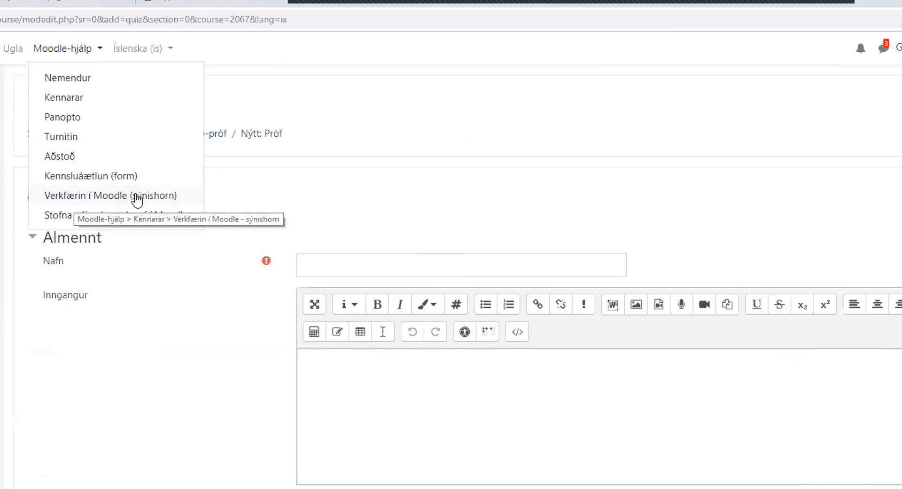
left_click(242, 163)
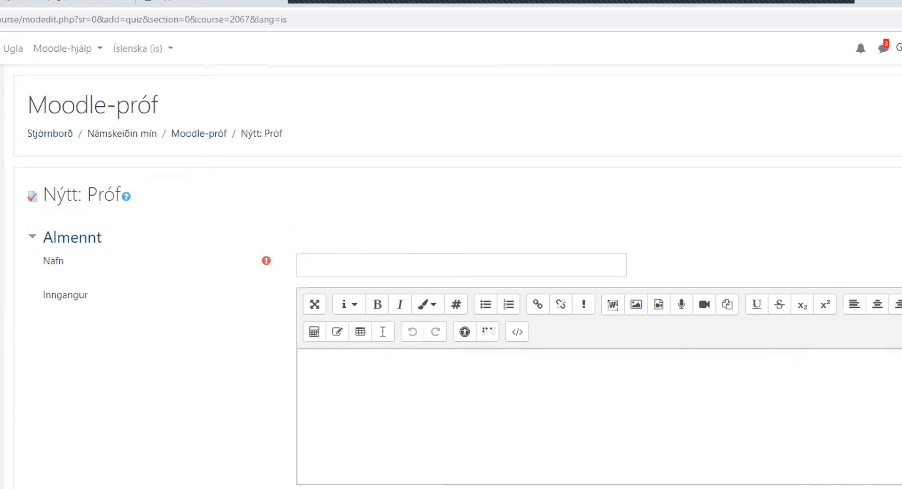
Try Aðlögunarhamur and Endurgjöf samstundis as the question behaviour, and return Hegðun spurninga to Endurgjöf að prófi loknu.
scroll(389, 410, "down", 7)
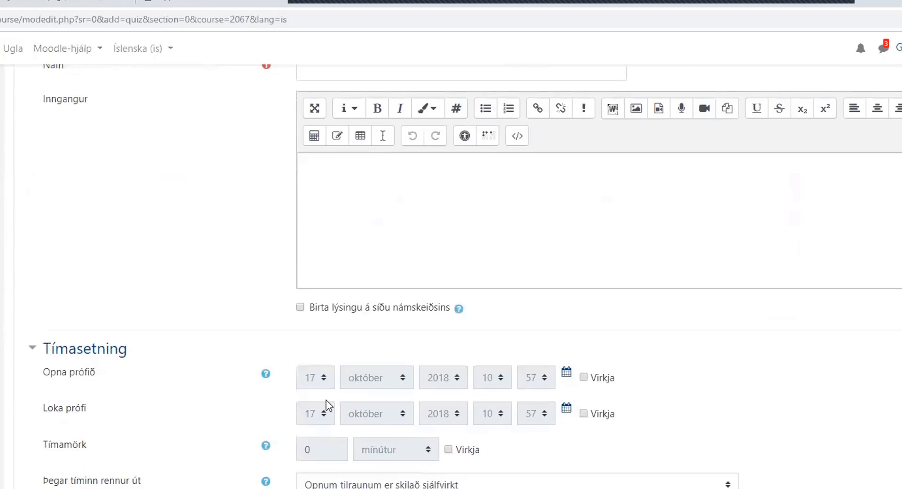
scroll(329, 406, "down", 10)
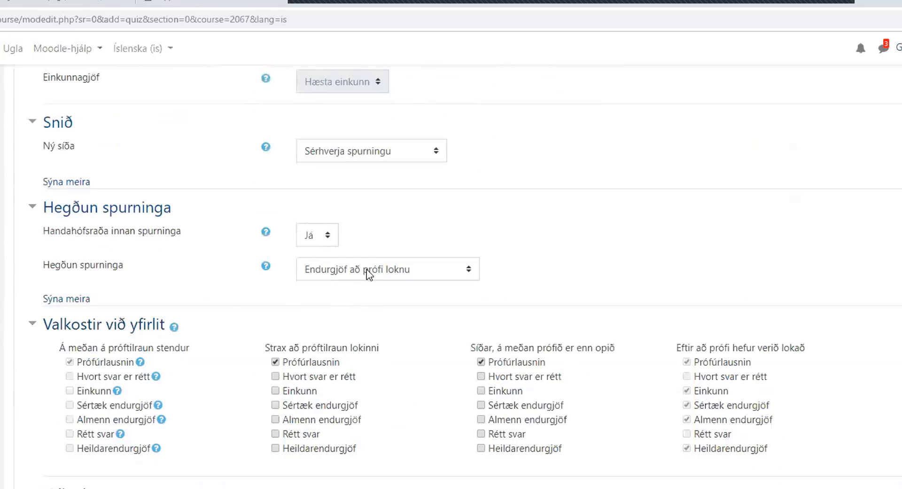
left_click(367, 271)
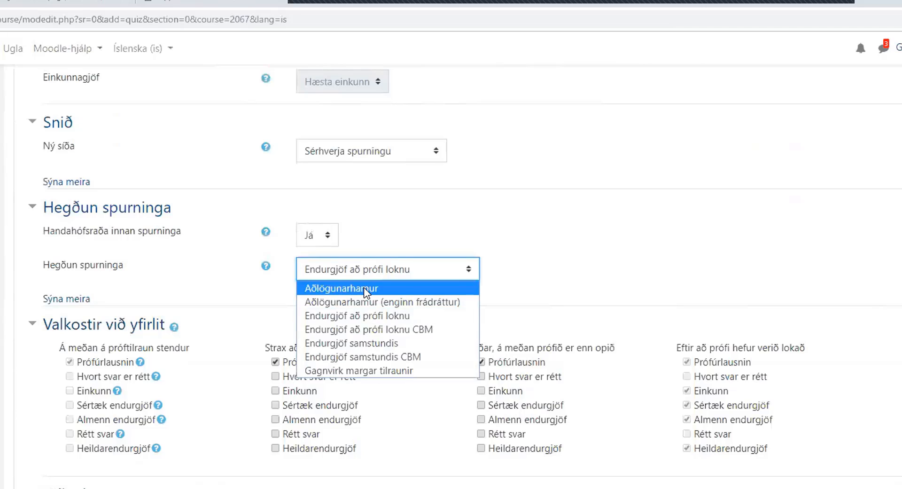
left_click(366, 287)
left_click(372, 281)
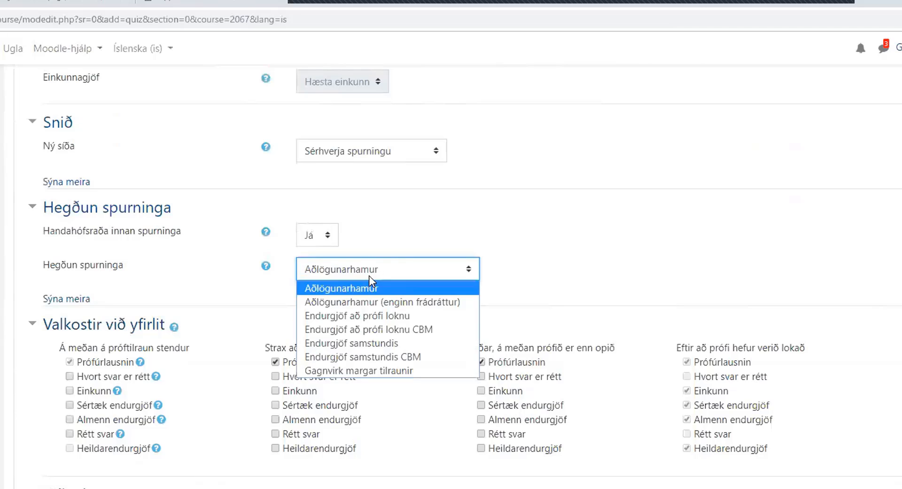
left_click(385, 342)
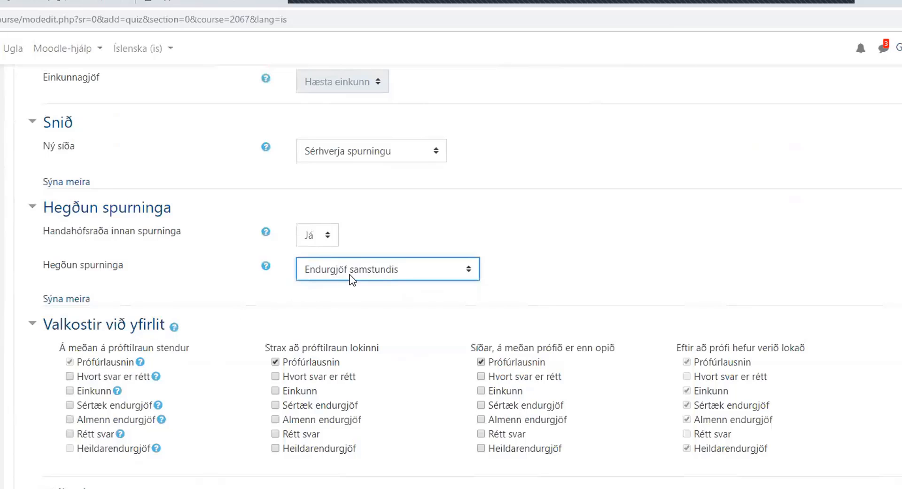
left_click(351, 276)
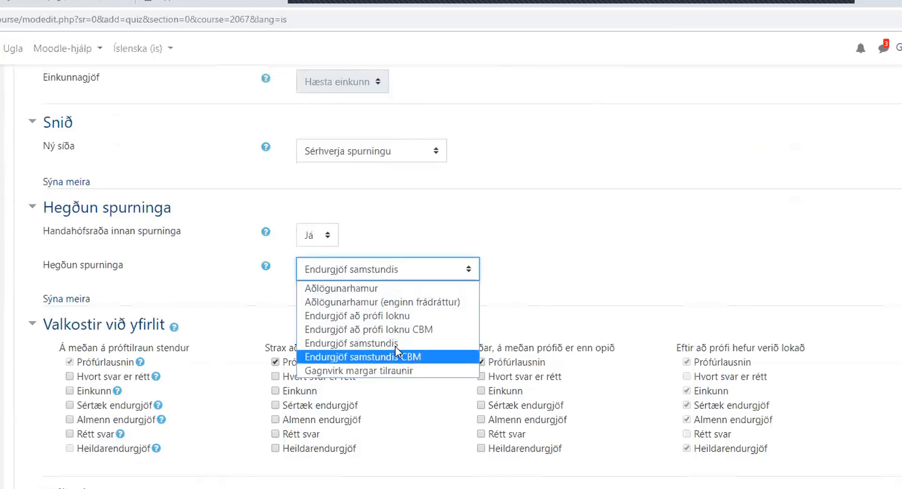
left_click(382, 316)
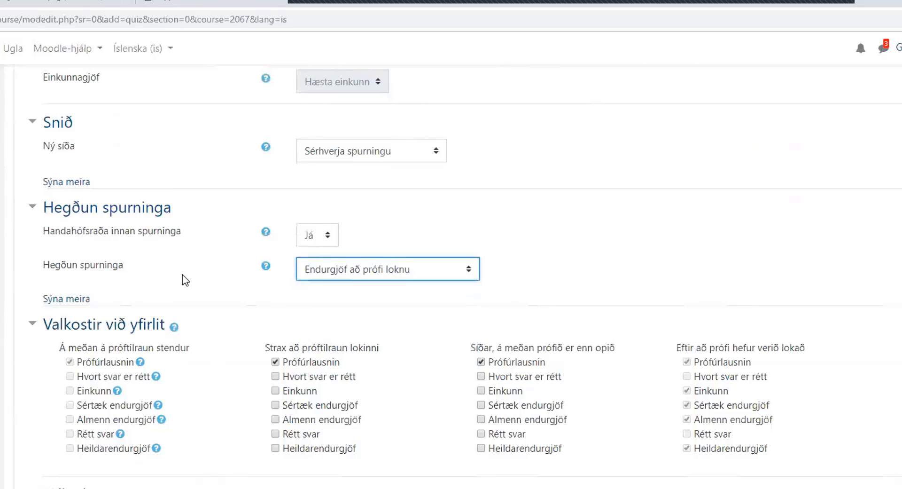
Enable Hvort svar er rétt, Einkunn, Sértæk endurgjöf, Almenn endurgjöf, Rétt svar and Heildarendurgjöf under Strax að próftilraun lokinni.
left_click(198, 279)
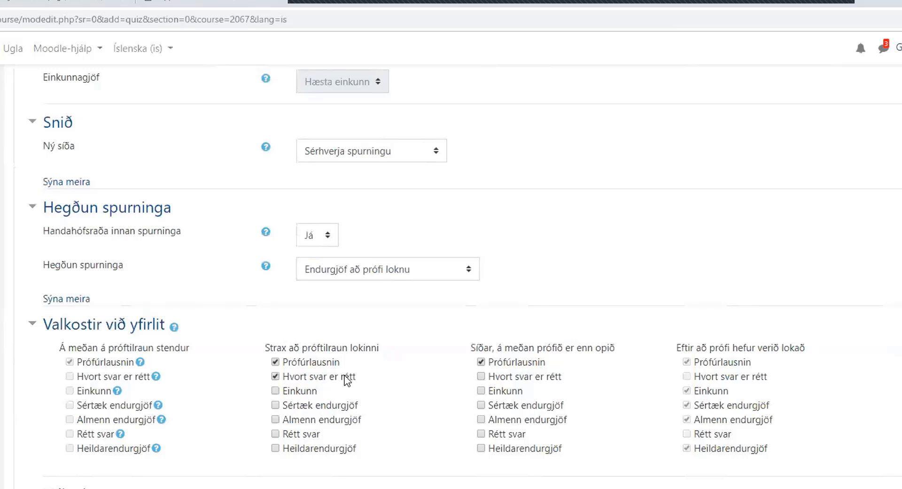
left_click(275, 391)
left_click(276, 406)
left_click(275, 420)
Examine the Einkunnamörk and Endurgjöf fields in the Heildarendurgjöf section.
scroll(451, 277, "down", 10)
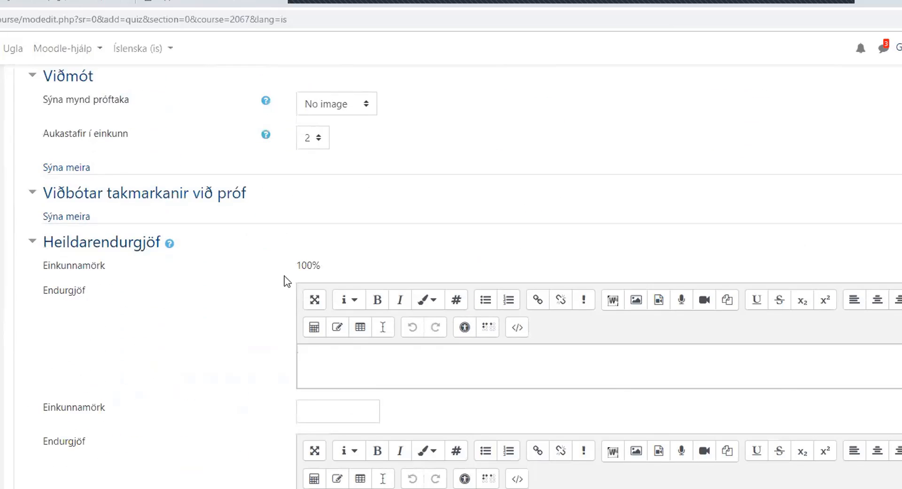
left_click_drag(321, 262, 297, 266)
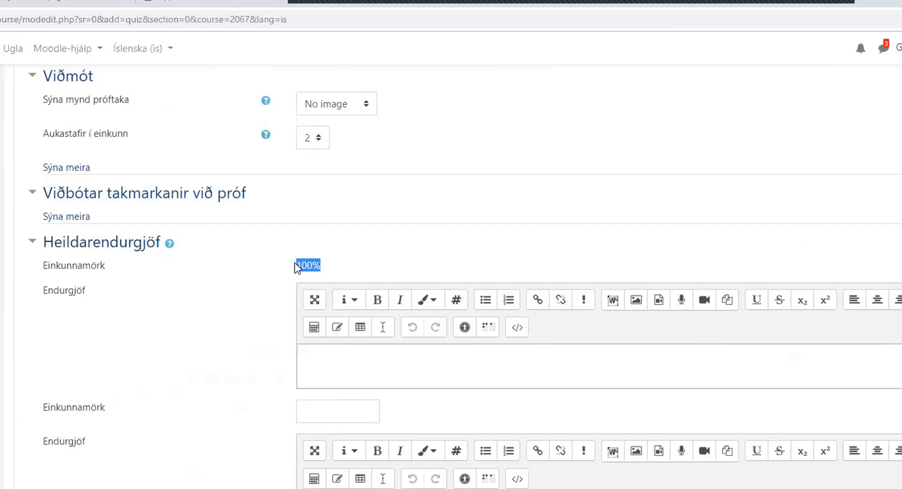
left_click(319, 360)
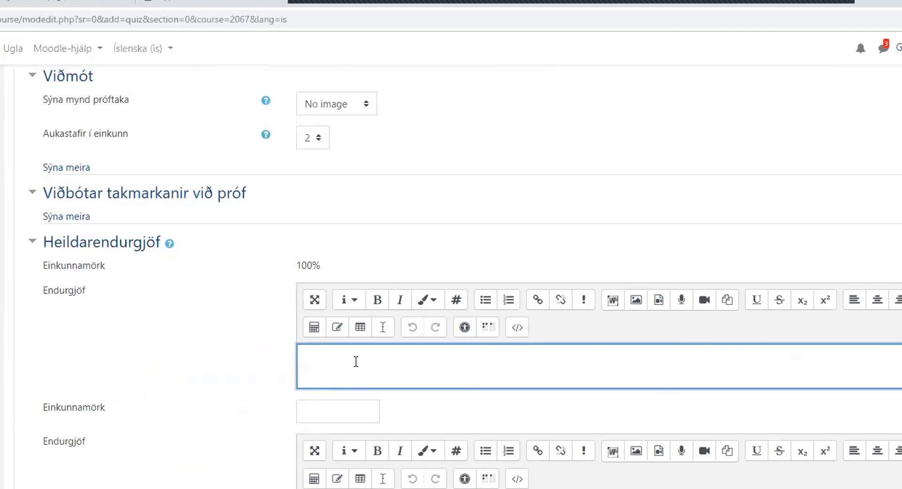
left_click(325, 416)
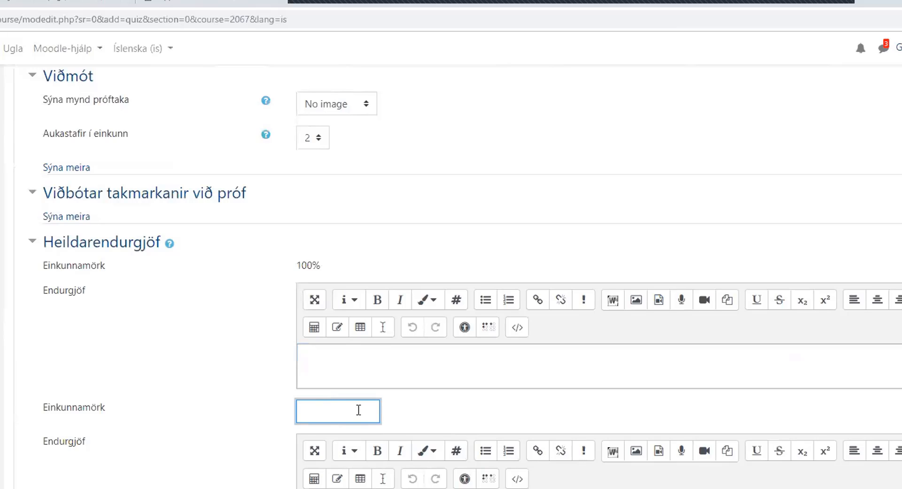
Show the additional Viðmót and Viðbótar takmarkanir við próf settings and go to the Krefjast ip tölu netkerfis field.
scroll(351, 406, "up", 7)
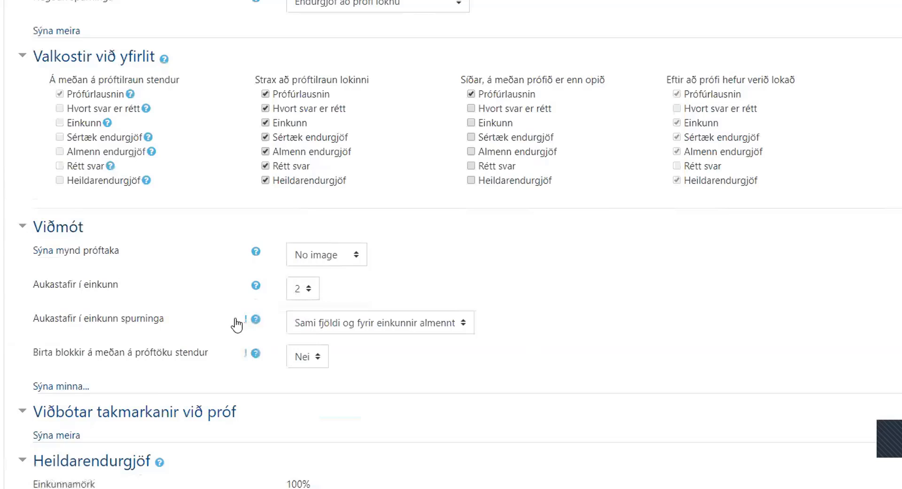
scroll(215, 193, "down", 4)
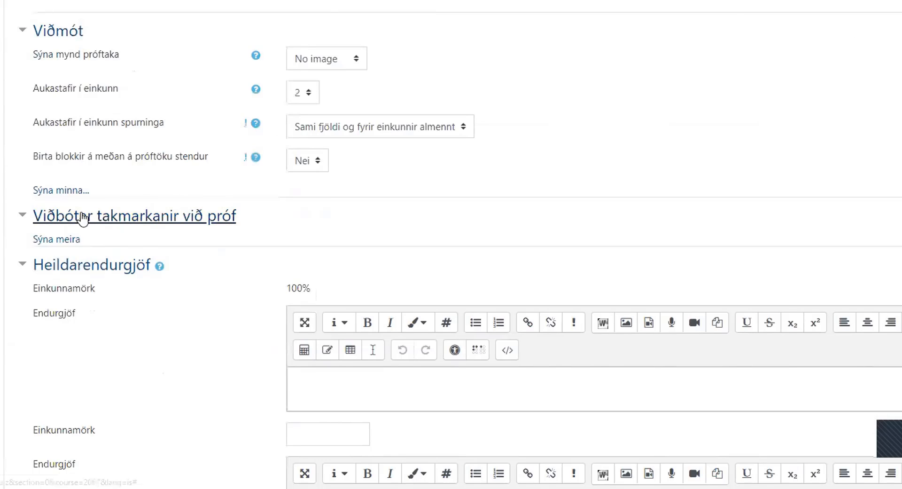
scroll(76, 223, "down", 2)
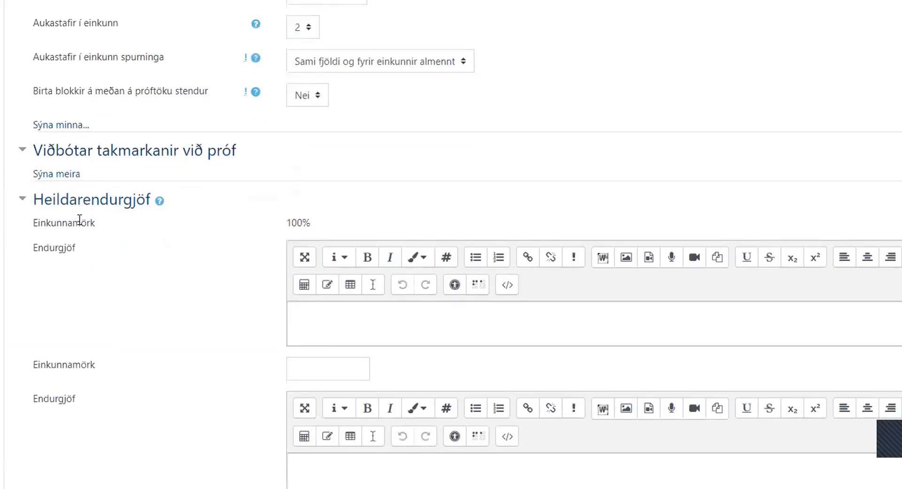
left_click(56, 175)
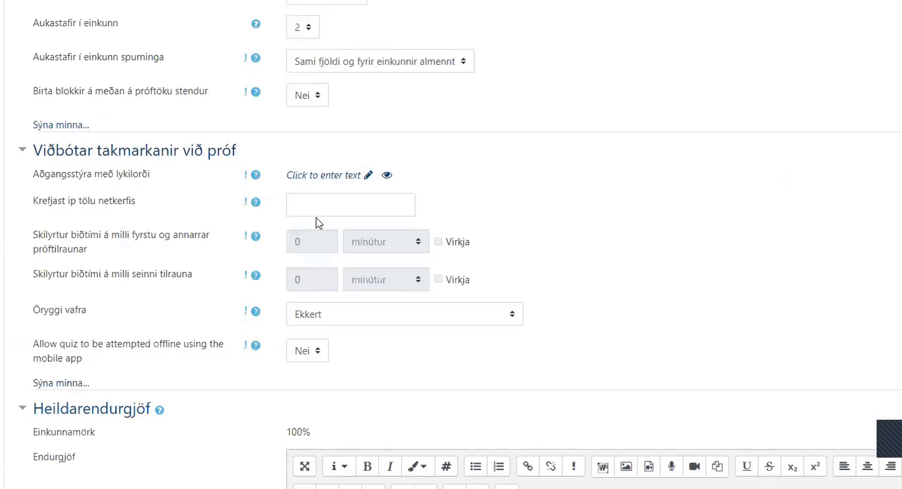
left_click(325, 207)
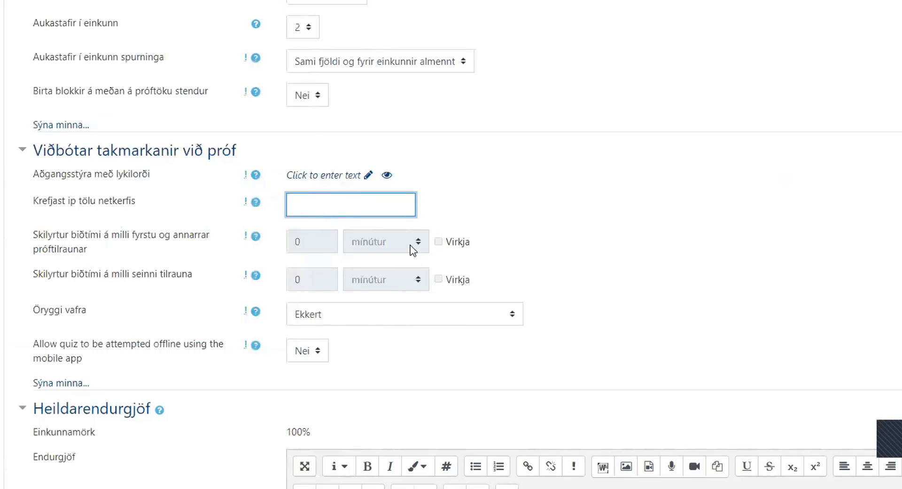
Review the quiz settings from Tímasetning and Einkunn through Valkostir við yfirlit to Viðbótar takmarkanir við próf.
scroll(266, 91, "up", 2)
scroll(267, 95, "up", 3)
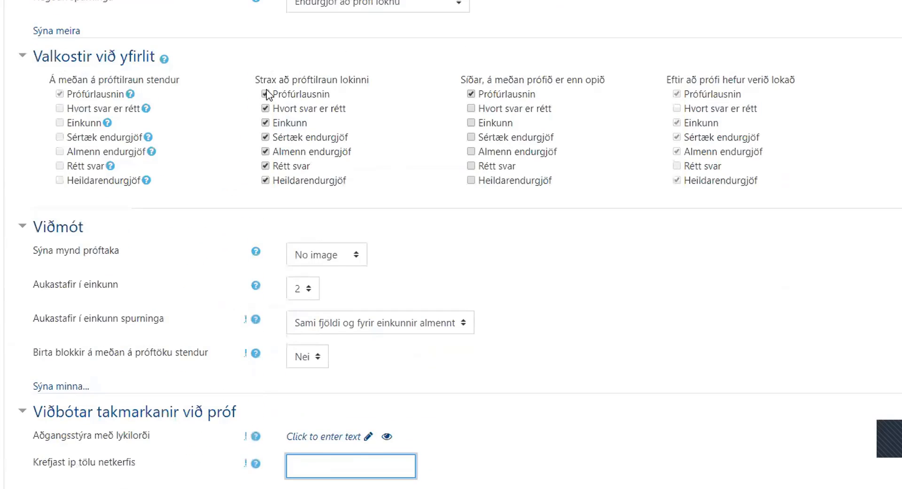
scroll(266, 94, "up", 6)
scroll(266, 89, "up", 5)
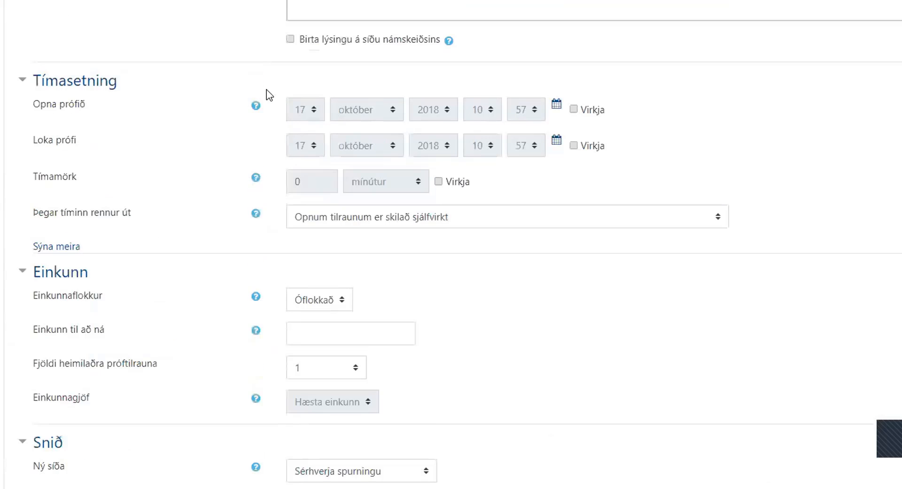
scroll(224, 134, "down", 2)
scroll(223, 134, "down", 3)
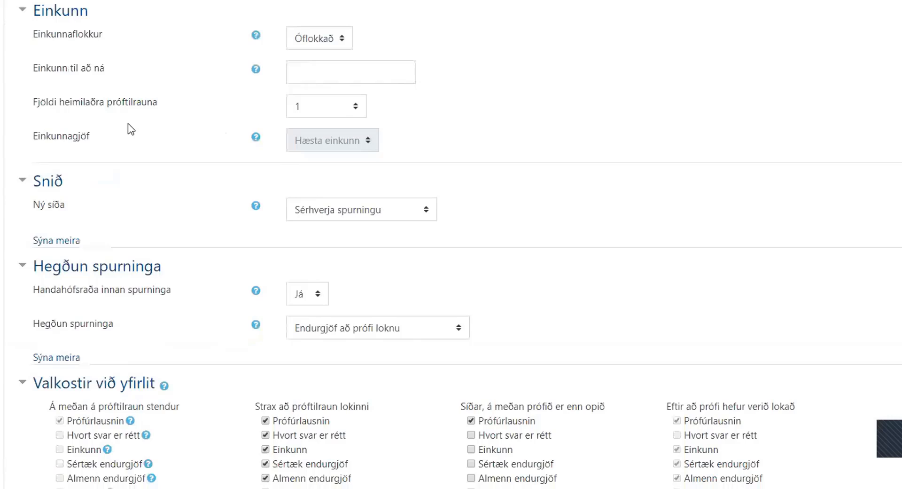
scroll(131, 129, "up", 1)
scroll(128, 127, "down", 1)
scroll(306, 221, "down", 2)
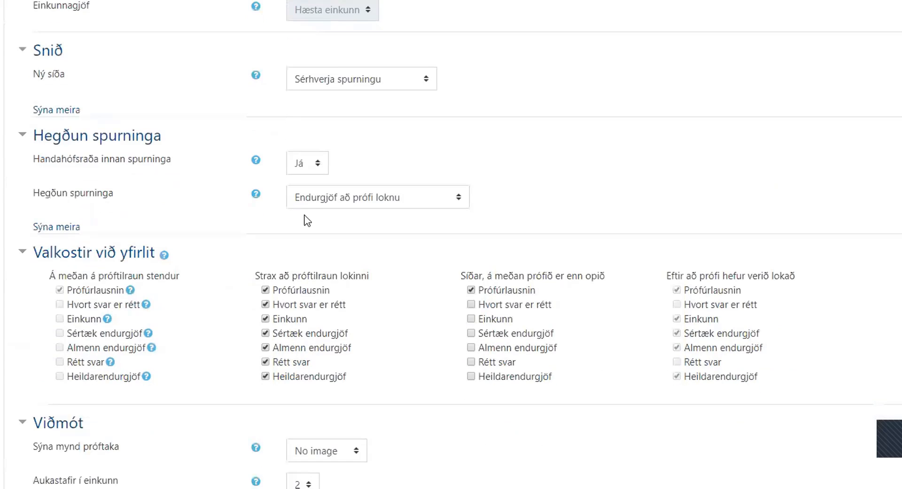
scroll(564, 385, "down", 3)
scroll(564, 387, "down", 5)
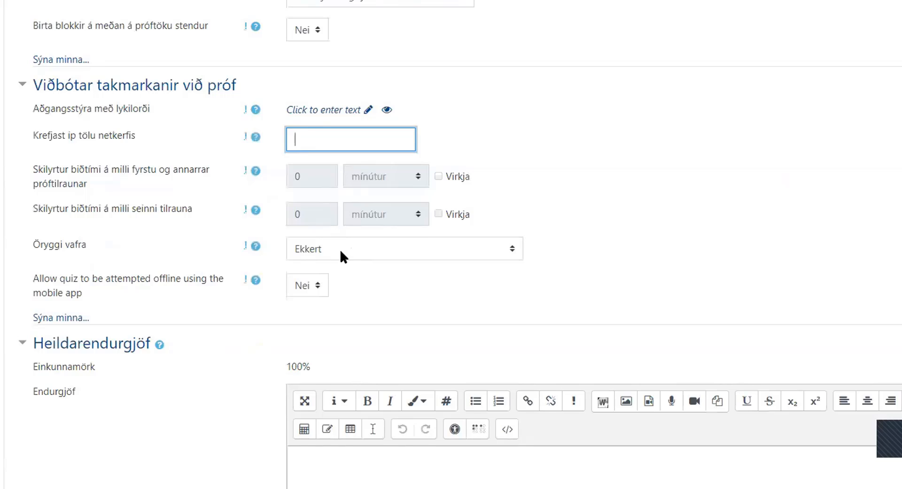
Try Require the use of Safe Exam Browser for Öryggi vafra, and set it to Full screen pop-up with some JavaScript security.
left_click(339, 248)
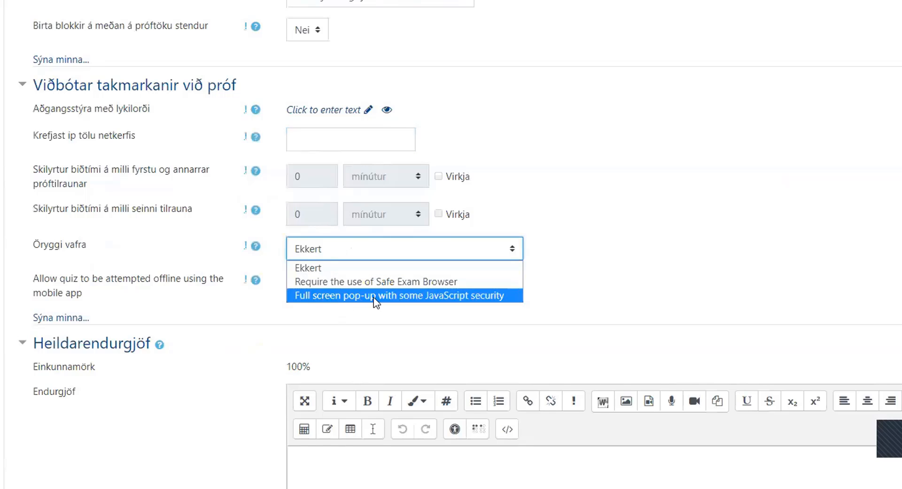
left_click(467, 295)
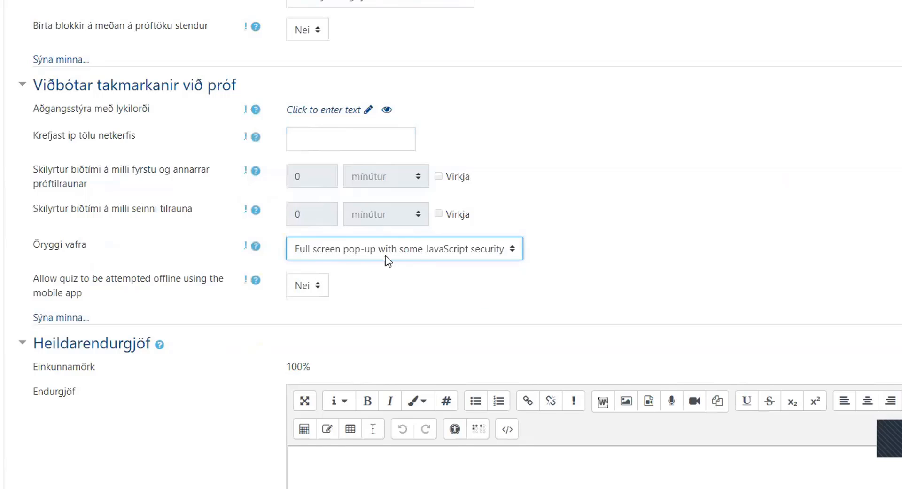
left_click(434, 251)
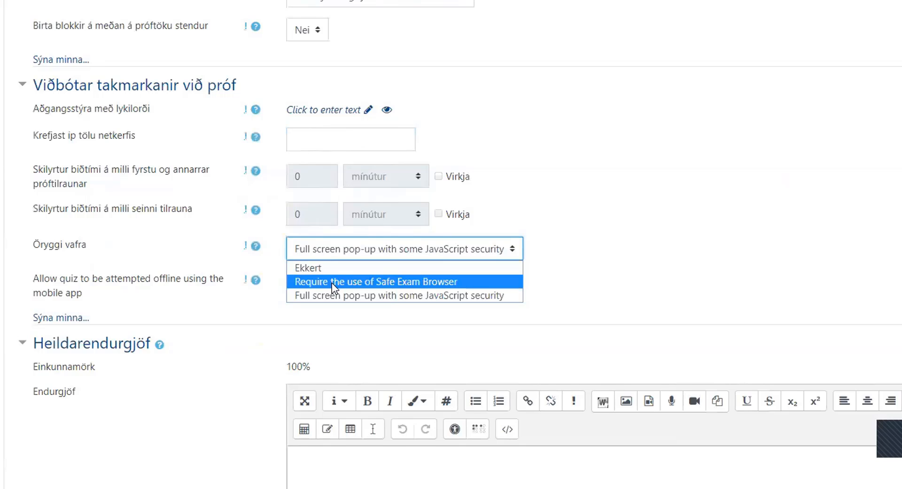
left_click(405, 282)
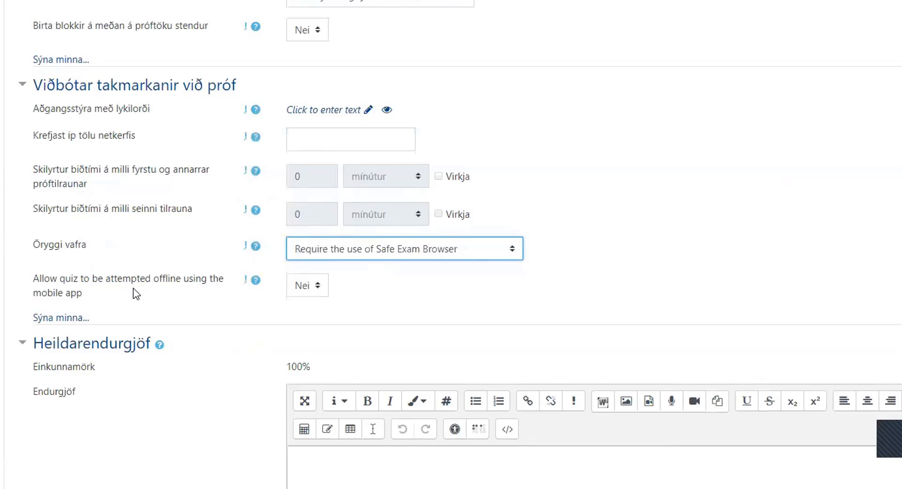
left_click(307, 244)
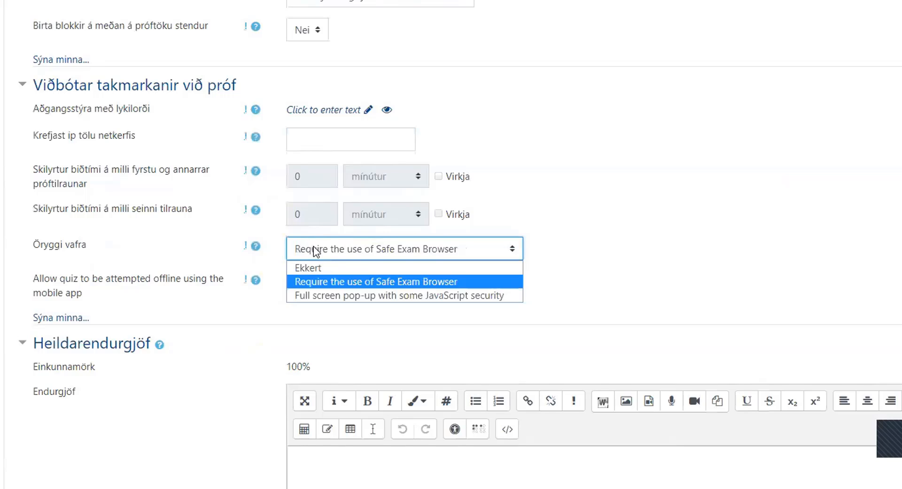
left_click(356, 293)
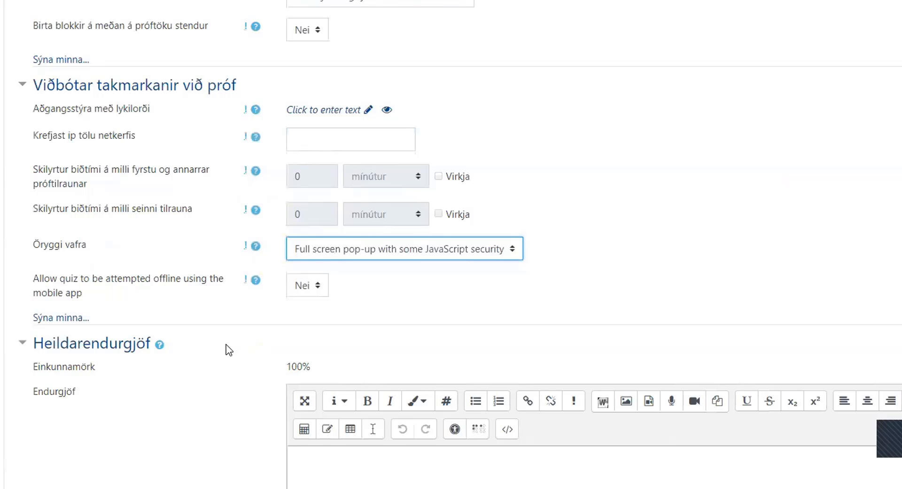
Look through the Heildarendurgjöf and Almennar stillingar settings and collapse the Almennar stillingar section.
scroll(229, 350, "down", 10)
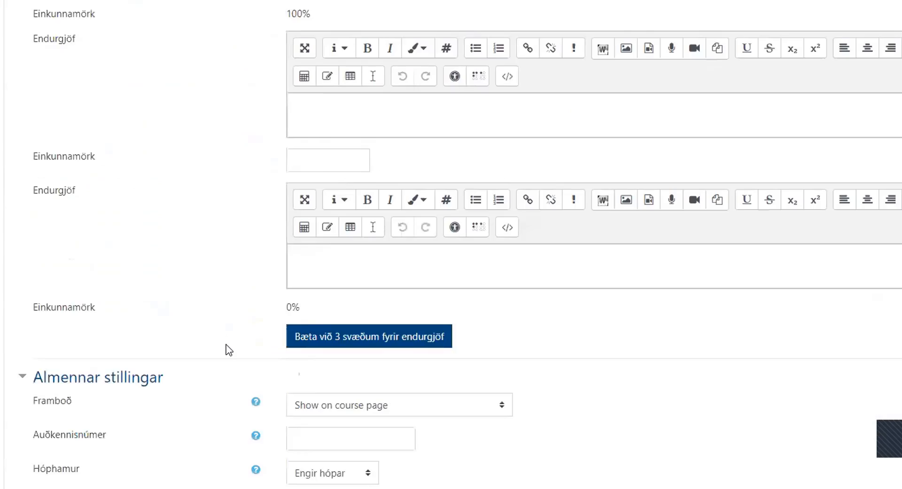
scroll(229, 350, "down", 4)
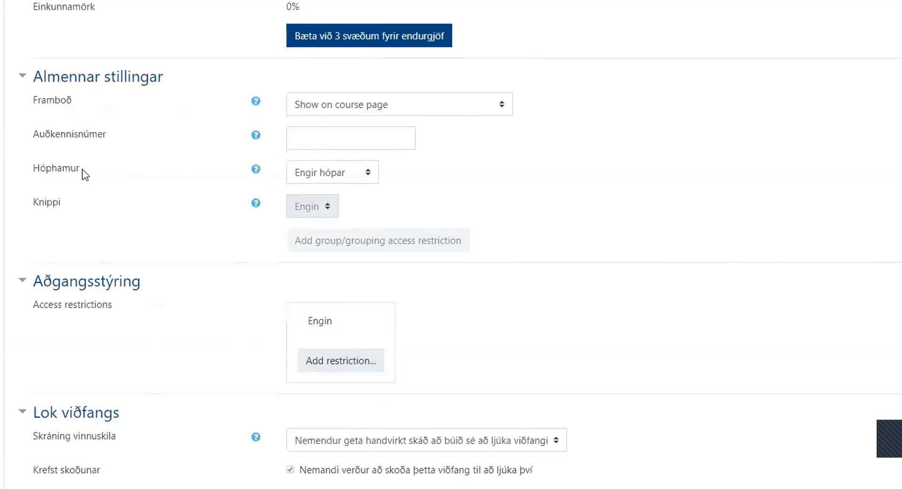
left_click(26, 81)
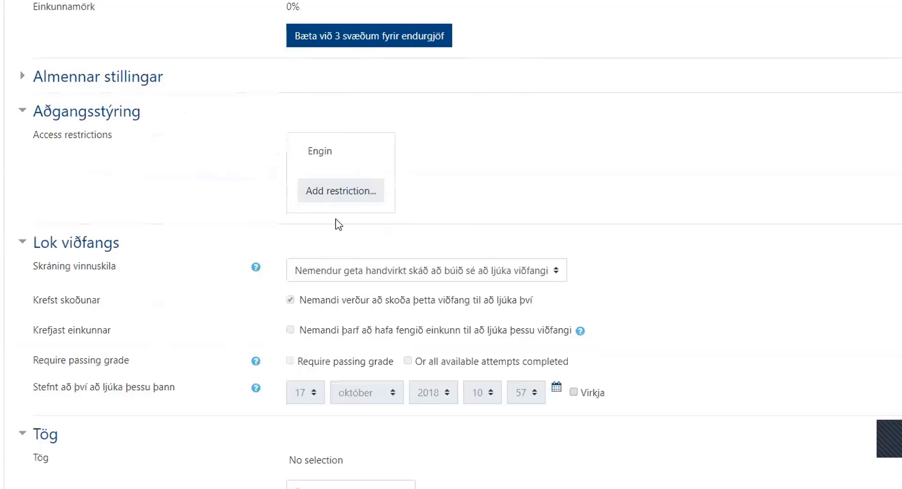
Add an Einkunn access restriction to the quiz and enable both its verður að vera ≥ and (viðfang vantar) percentage conditions.
left_click(349, 197)
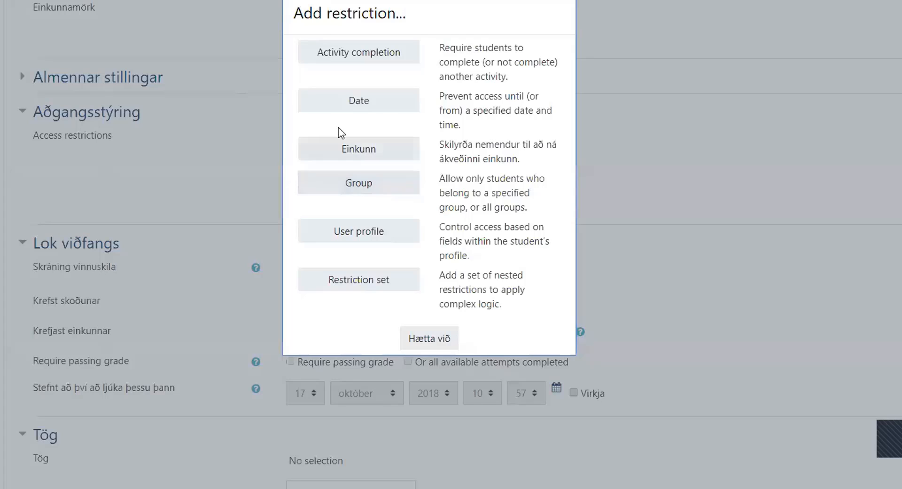
left_click(382, 152)
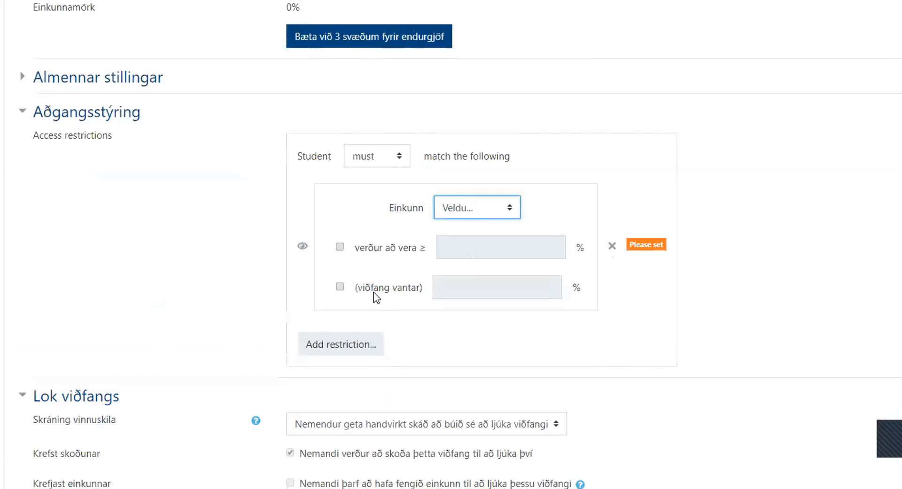
left_click(337, 286)
left_click(491, 288)
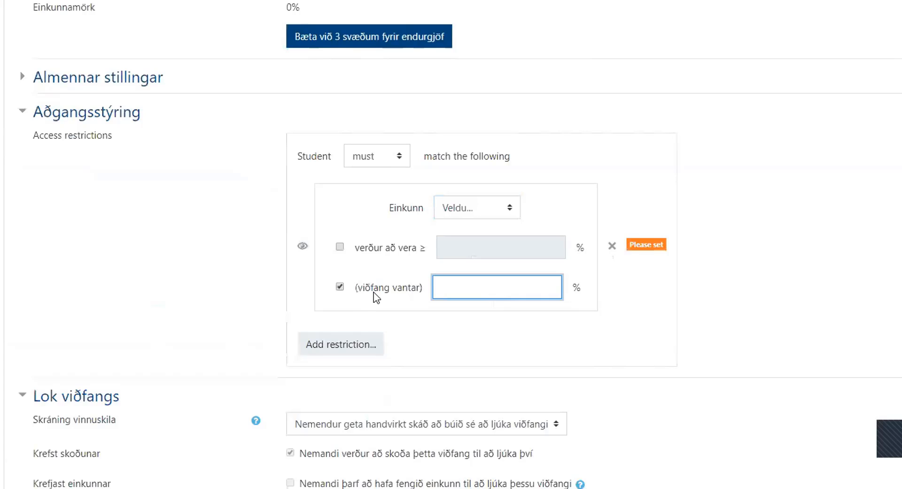
left_click(340, 246)
Base the grade restriction on Nýtt próf and set its minimum grade to 5%.
left_click(511, 208)
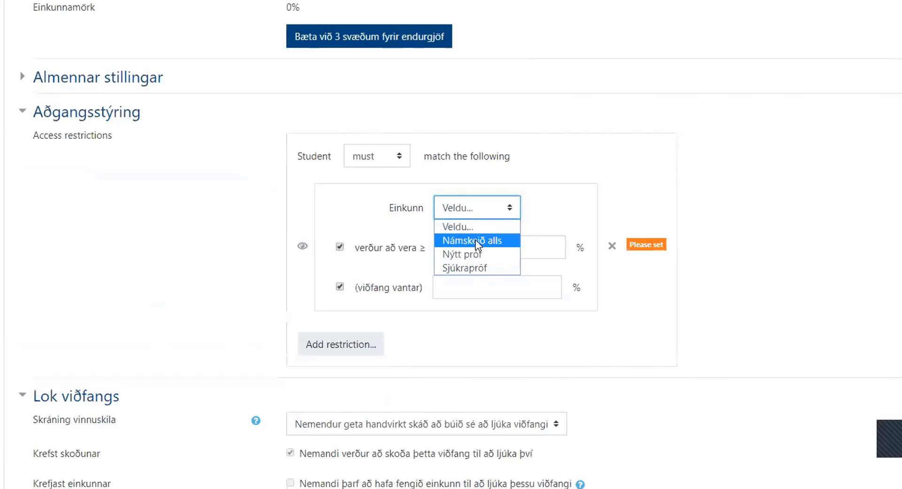
left_click(479, 254)
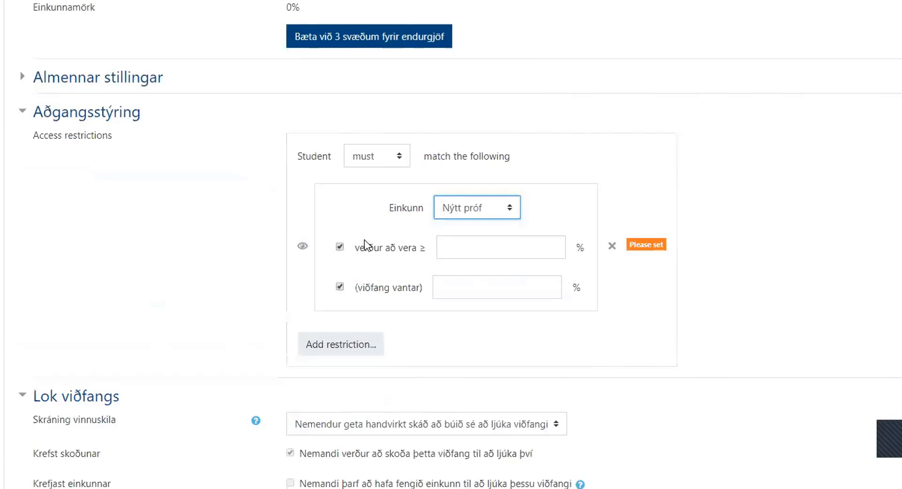
left_click(468, 249)
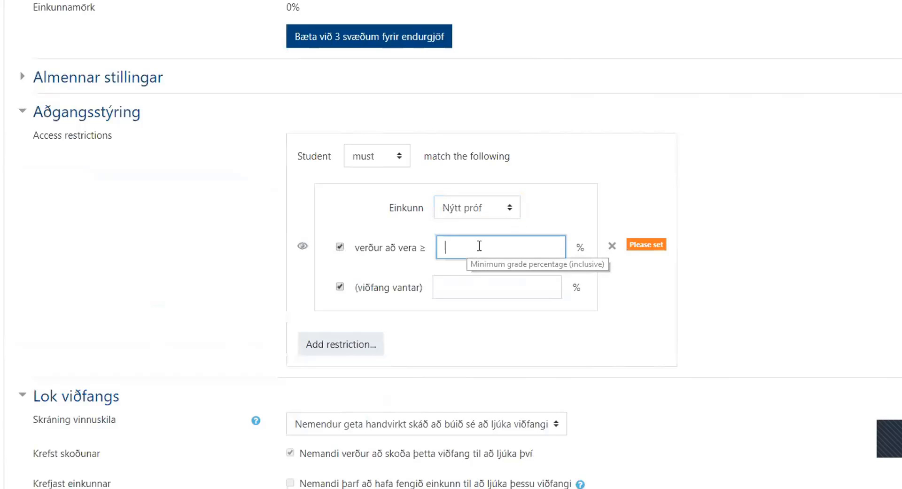
type("5")
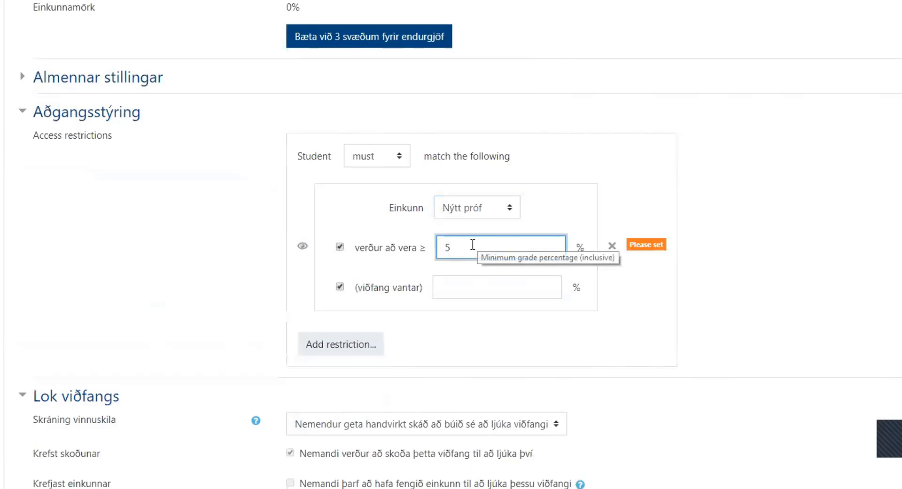
Set Skráning vinnuskila under Lok viðfangs to Birta að viðfangi sé lokið þegar skilyrðum er fullnægt.
scroll(141, 312, "down", 4)
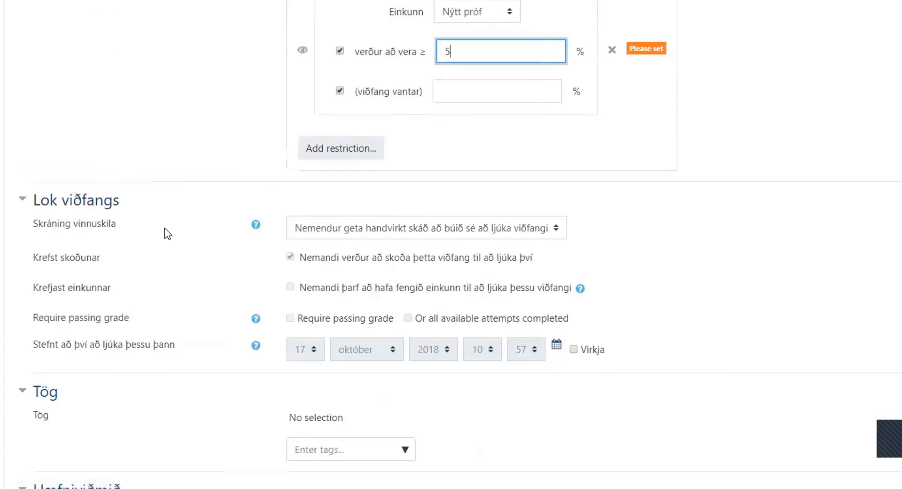
left_click(532, 229)
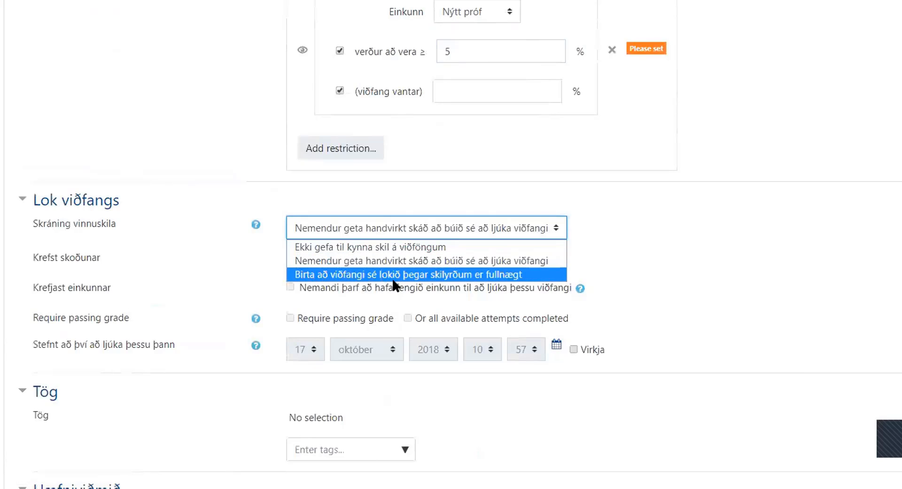
left_click(449, 273)
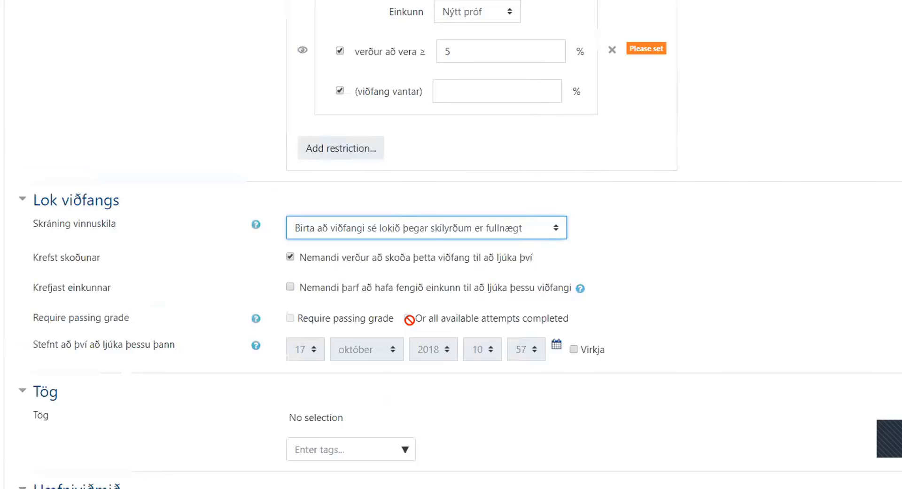
Review the Tög and Hæfniviðmið settings at the end of the form, then return to the Aðgangsstýring section.
scroll(241, 280, "down", 3)
scroll(243, 282, "down", 3)
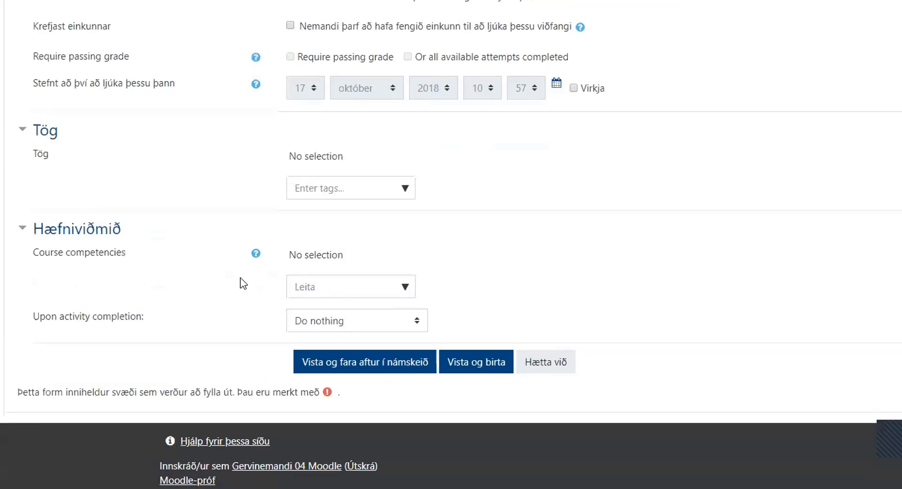
scroll(243, 284, "down", 1)
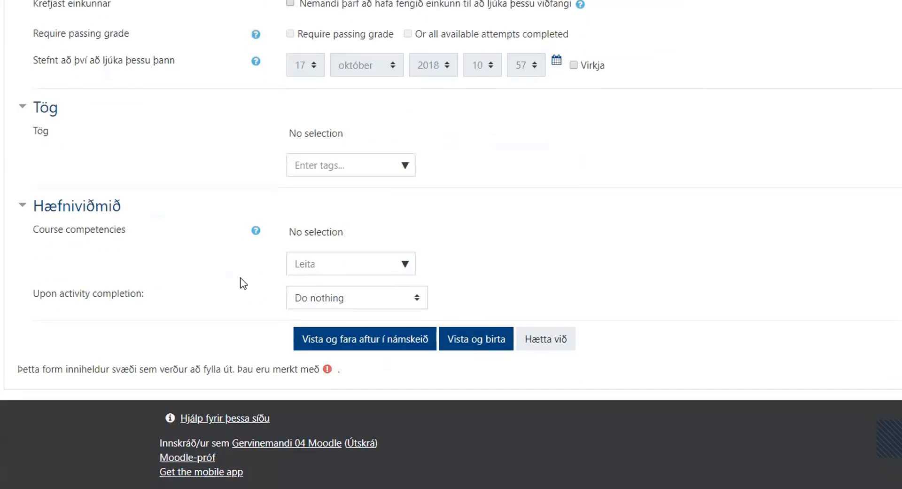
left_click(328, 169)
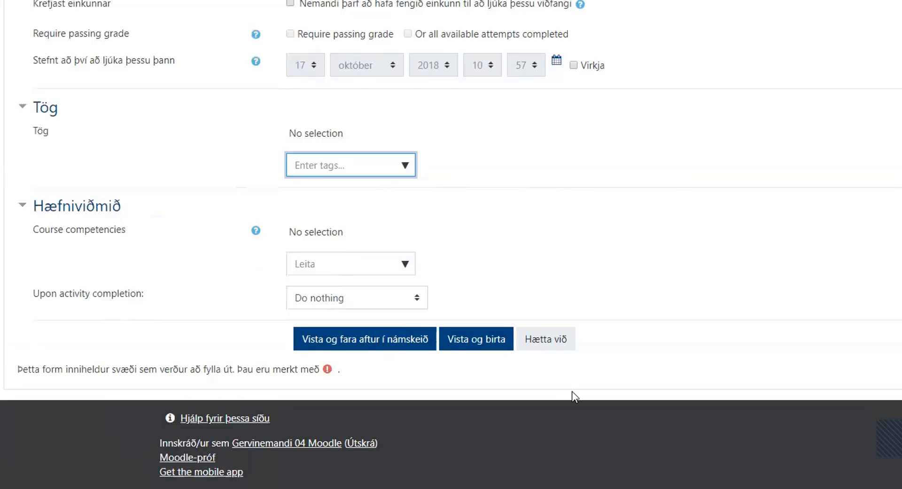
scroll(571, 391, "up", 5)
scroll(569, 332, "up", 20)
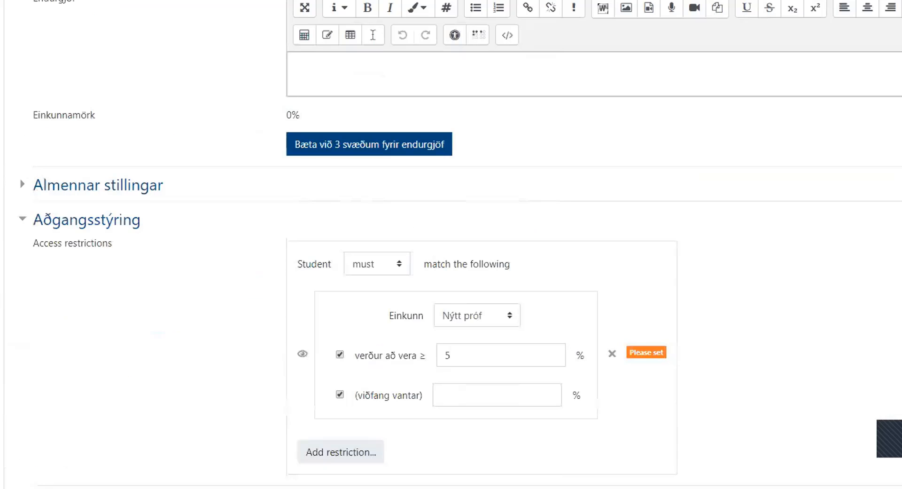